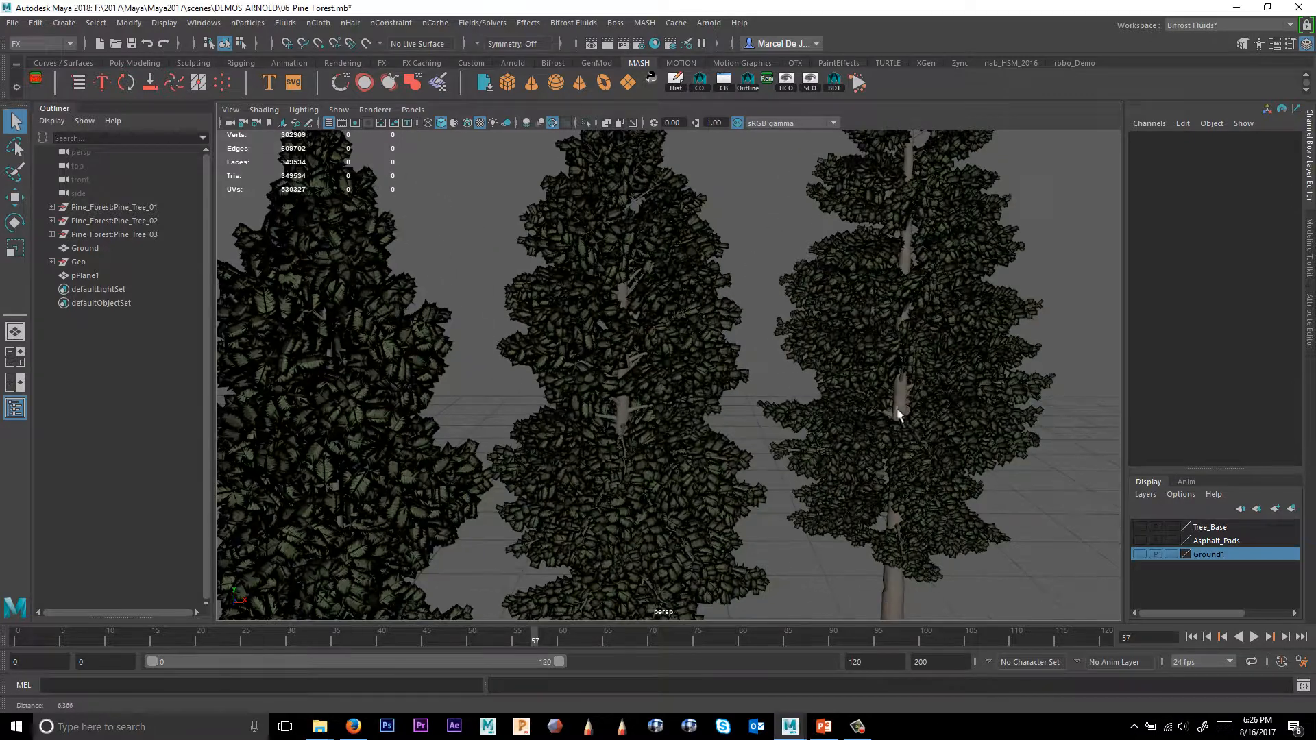
pyautogui.scroll(10, 766, 407)
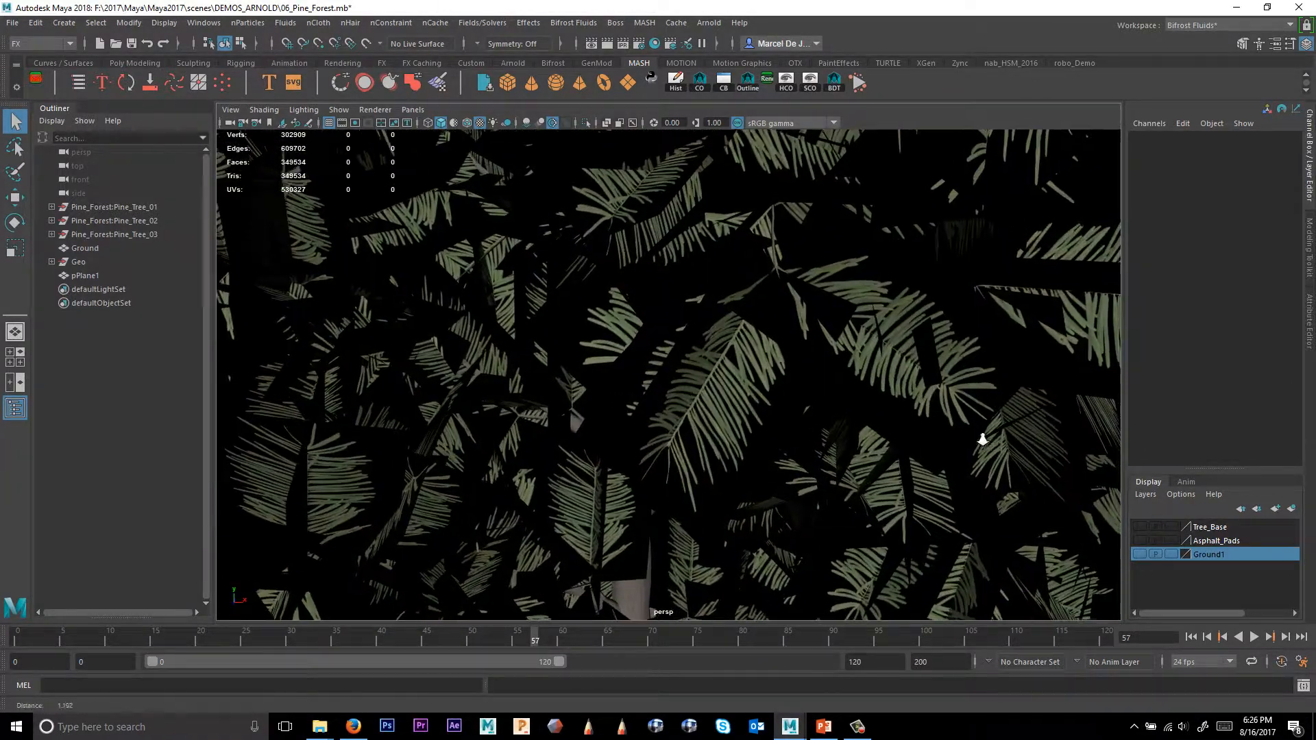
# Inspect the pine tree foliage closely from different angles in the perspective viewport.
pyautogui.keyDown('alt'); pyautogui.moveTo(982, 440); pyautogui.dragTo(755, 382); pyautogui.keyUp('alt')
pyautogui.keyDown('alt'); pyautogui.moveTo(754, 381); pyautogui.dragTo(616, 367, button='middle'); pyautogui.keyUp('alt')
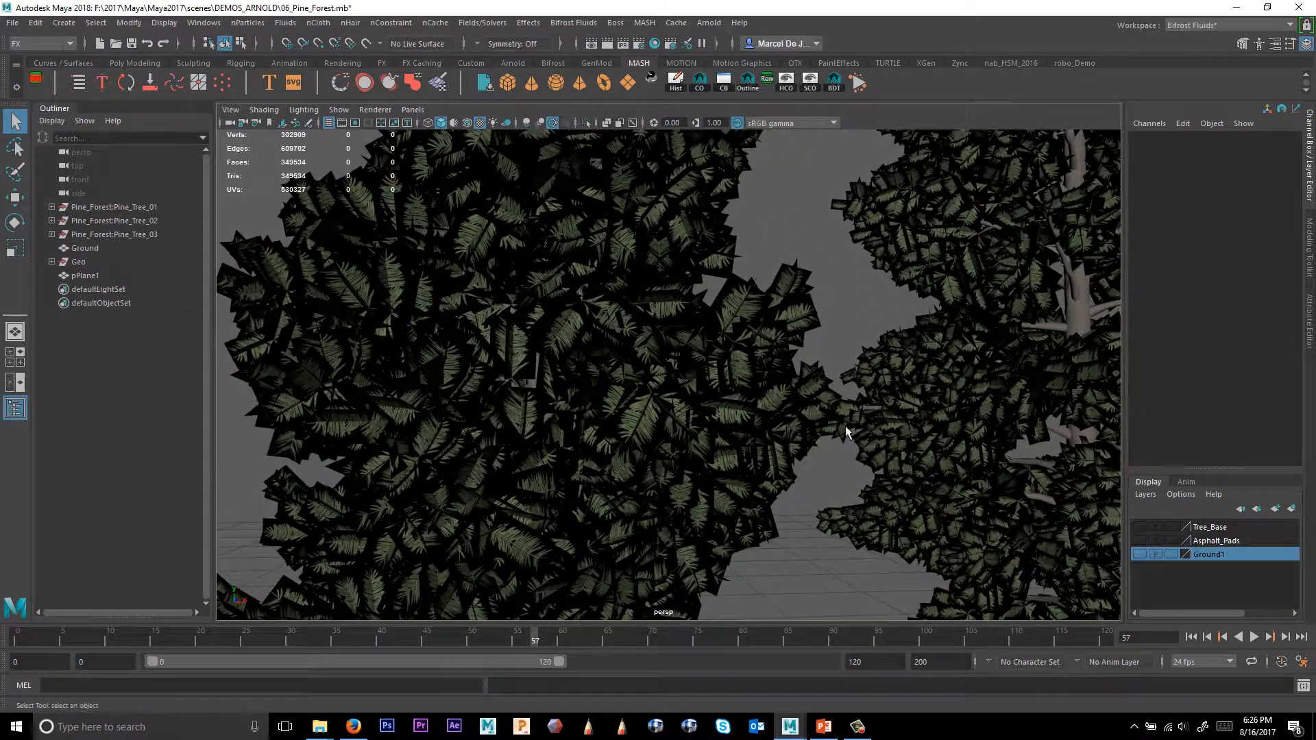
pyautogui.keyDown('alt'); pyautogui.moveTo(935, 423); pyautogui.dragTo(777, 369, button='right'); pyautogui.keyUp('alt')
pyautogui.keyDown('alt'); pyautogui.moveTo(778, 370); pyautogui.dragTo(642, 396, button='middle'); pyautogui.keyUp('alt')
pyautogui.keyDown('alt'); pyautogui.moveTo(825, 377); pyautogui.dragTo(789, 352, button='right'); pyautogui.keyUp('alt')
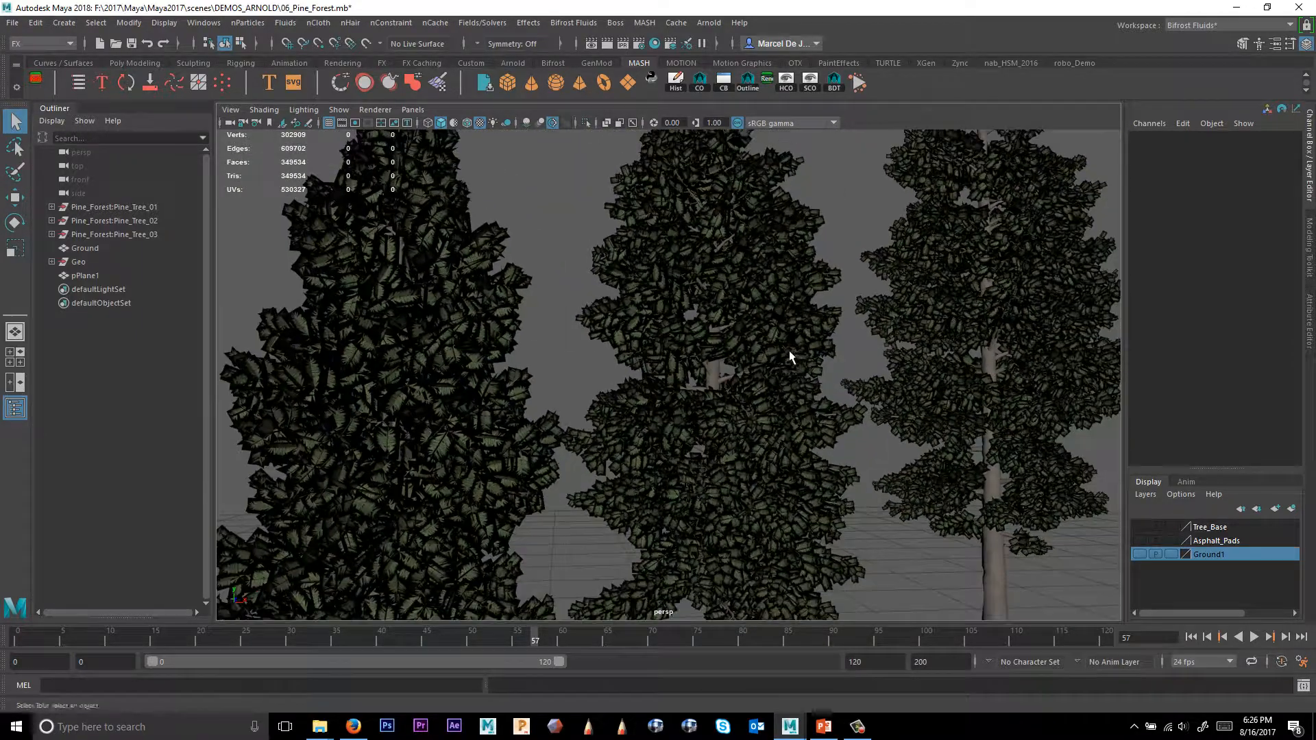
pyautogui.click(412, 109)
pyautogui.moveTo(431, 129)
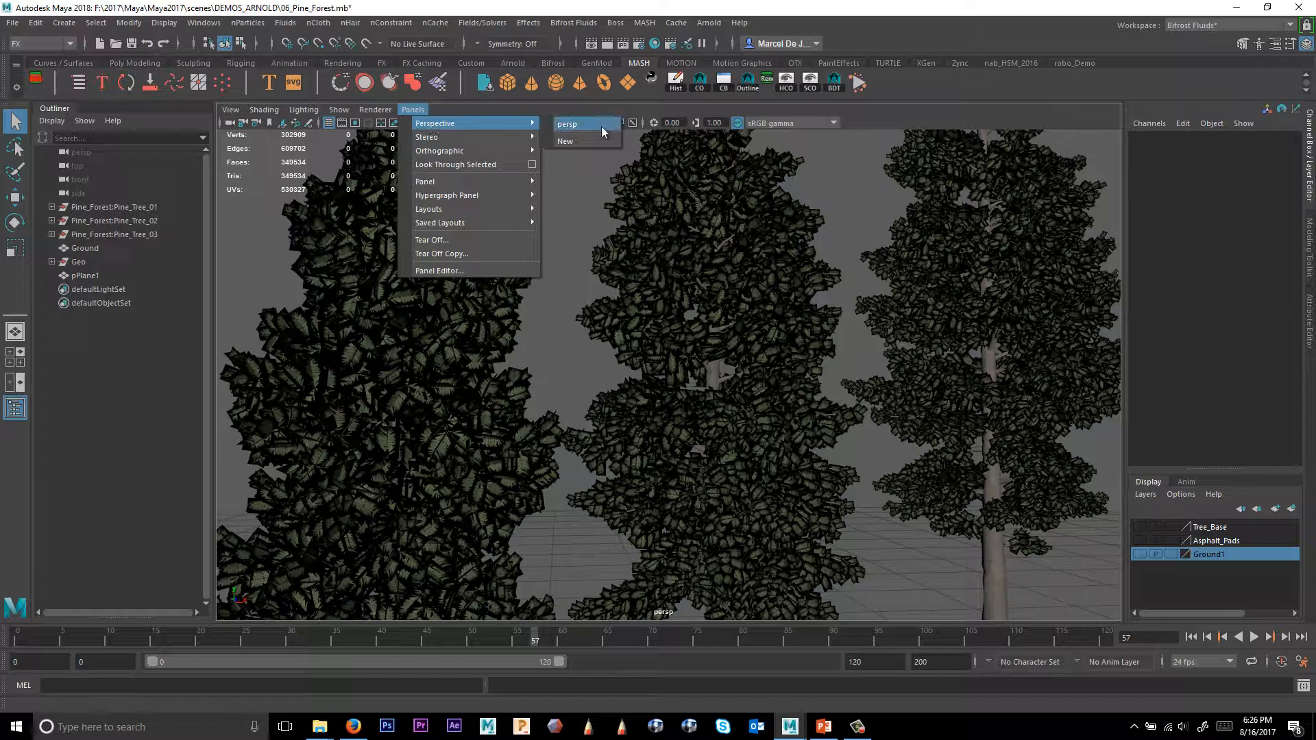
# Set the Viewport 2.0 transparency algorithm to Alpha Cut and close the renderer settings.
pyautogui.click(375, 110)
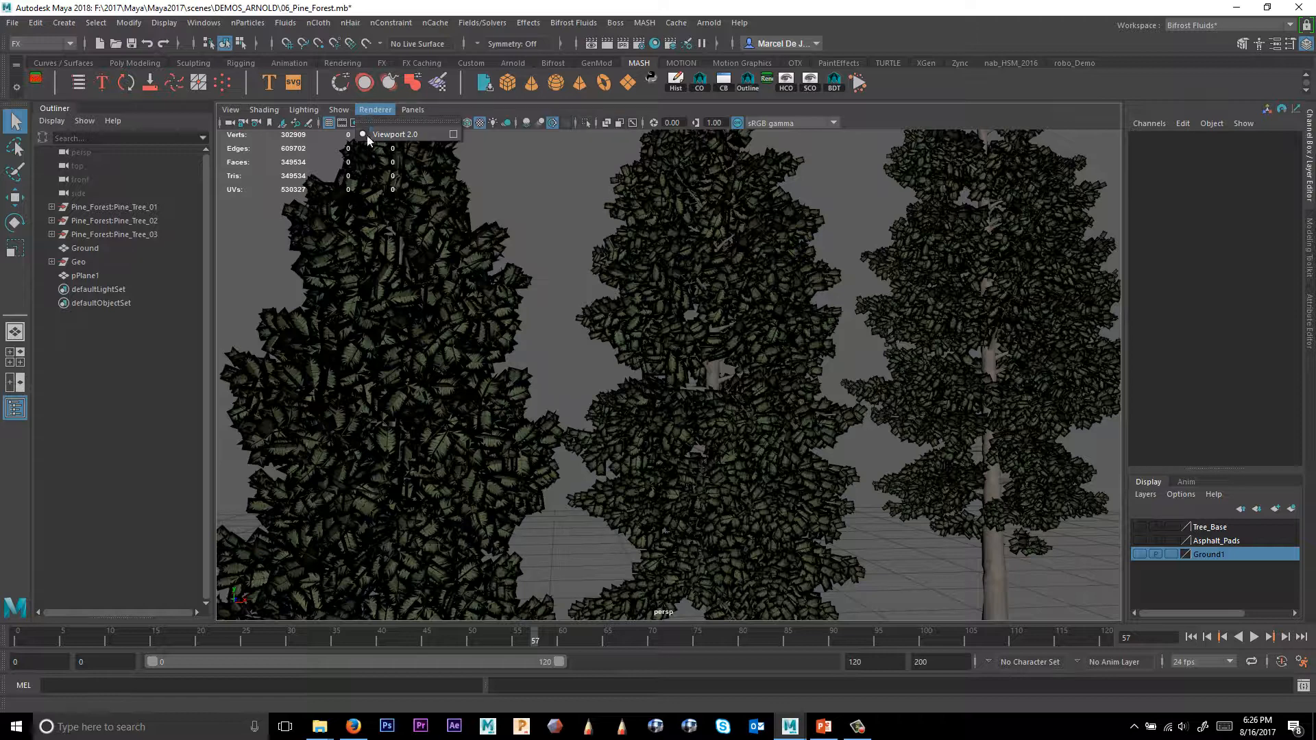
pyautogui.click(454, 134)
pyautogui.click(1034, 274)
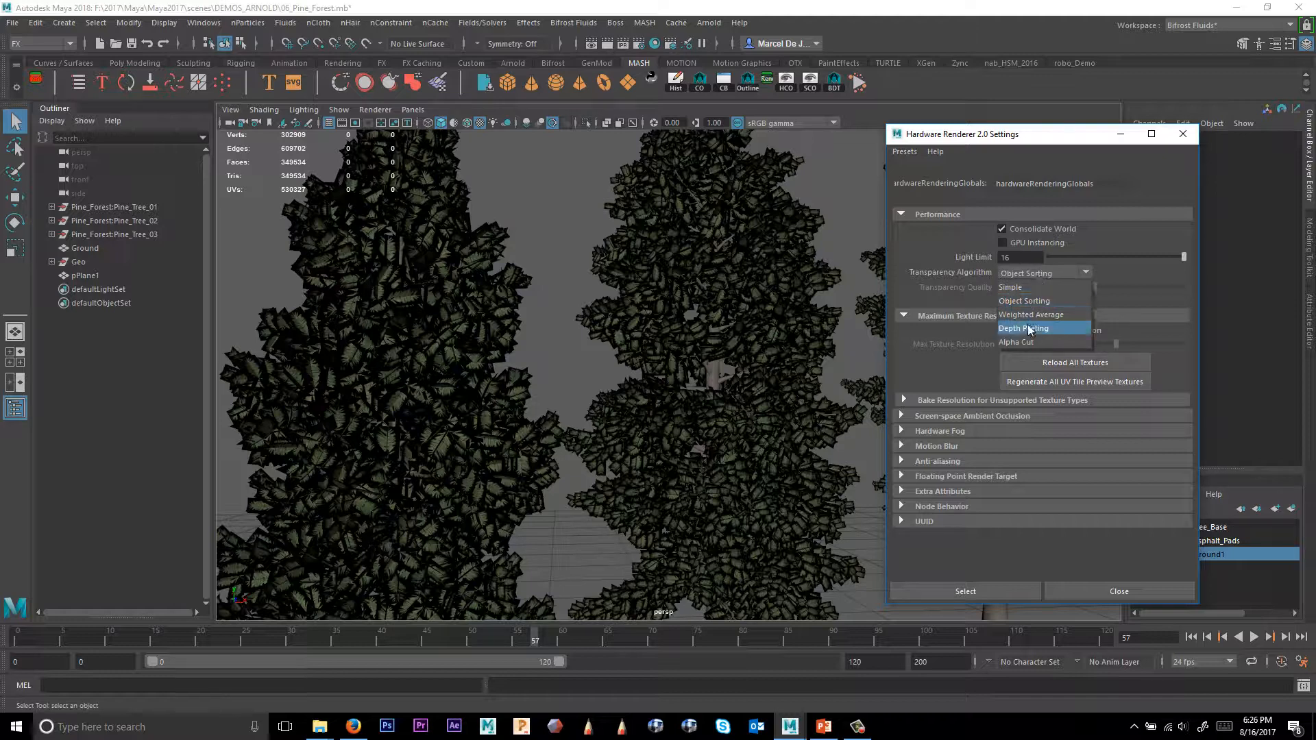
pyautogui.click(1017, 342)
pyautogui.keyDown('alt'); pyautogui.moveTo(688, 400); pyautogui.dragTo(713, 421); pyautogui.keyUp('alt')
pyautogui.click(1124, 593)
# Create an Arnold Physical Sky light for the scene.
pyautogui.keyDown('alt'); pyautogui.moveTo(713, 420); pyautogui.dragTo(763, 431, button='right'); pyautogui.keyUp('alt')
pyautogui.keyDown('alt'); pyautogui.moveTo(763, 431); pyautogui.dragTo(818, 410); pyautogui.keyUp('alt')
pyautogui.click(711, 22)
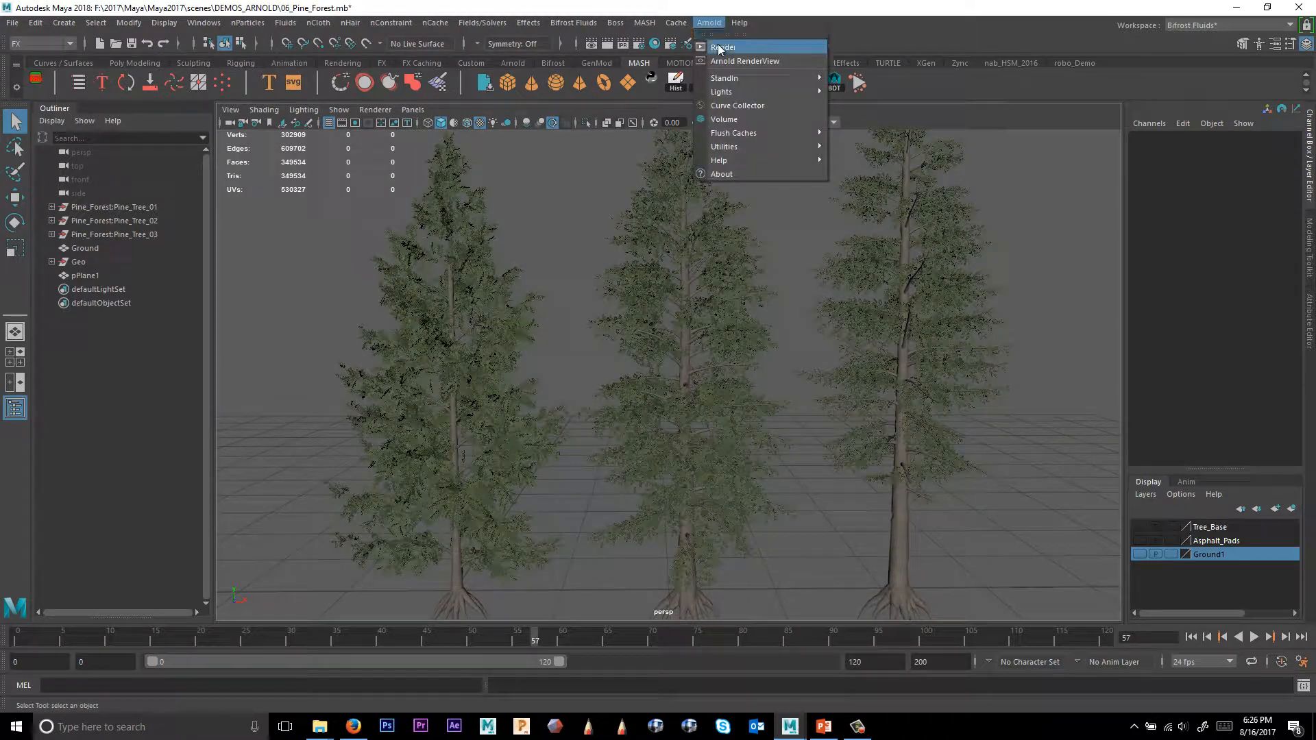
pyautogui.moveTo(795, 92)
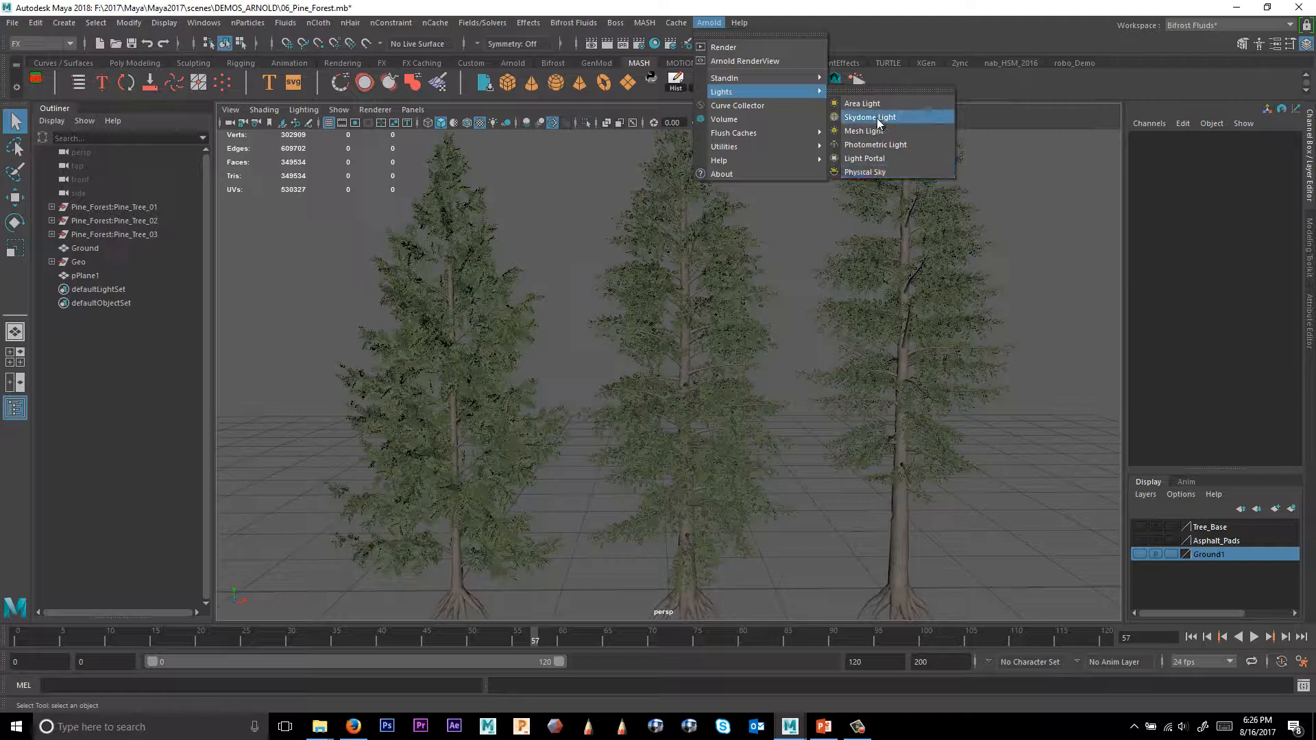
pyautogui.click(871, 172)
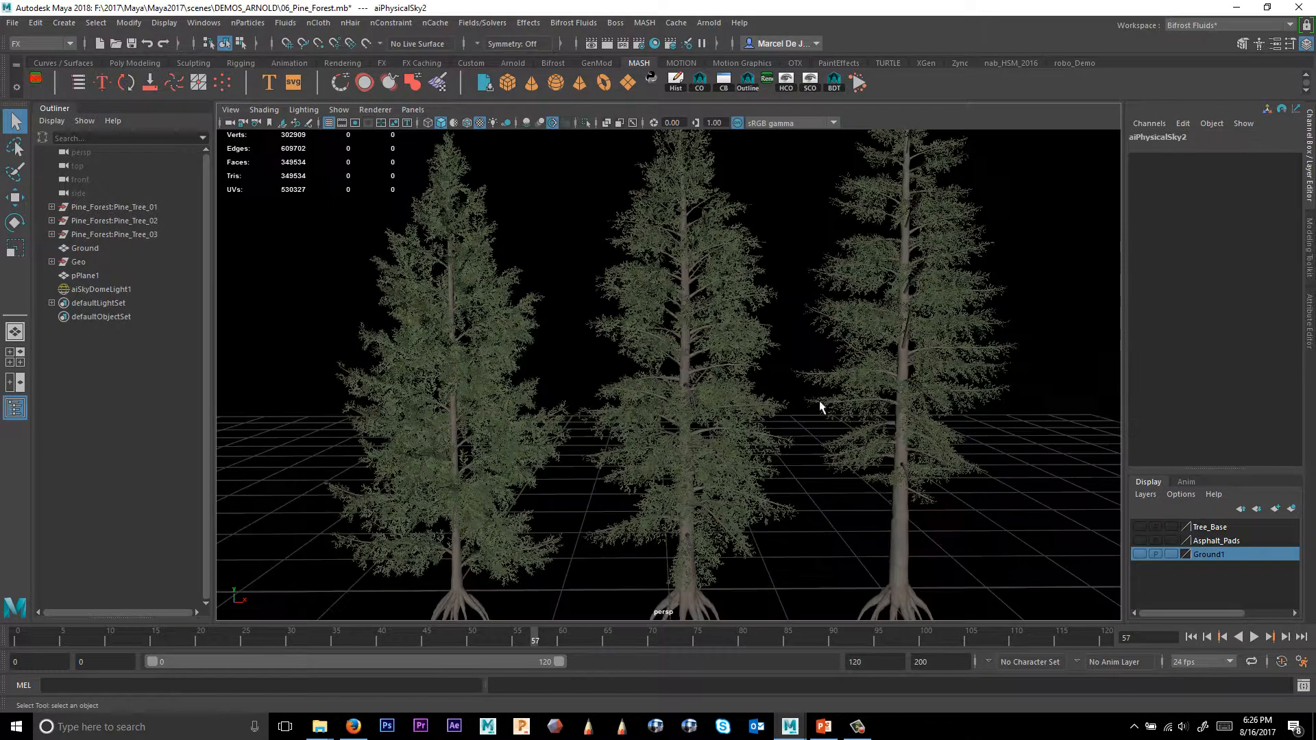
# Set the sky dome light's viewport Sky Radius to 0.
pyautogui.click(1065, 432)
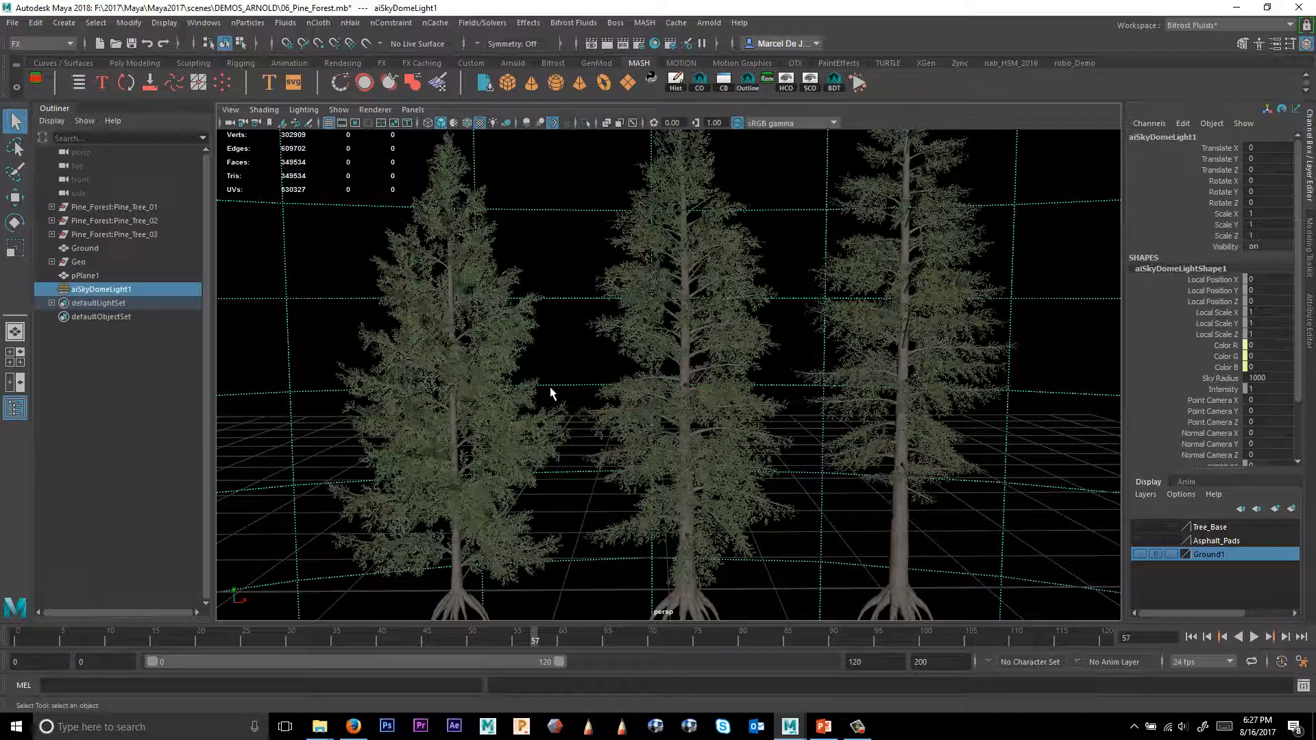
pyautogui.hotkey('ctrl', 'a')
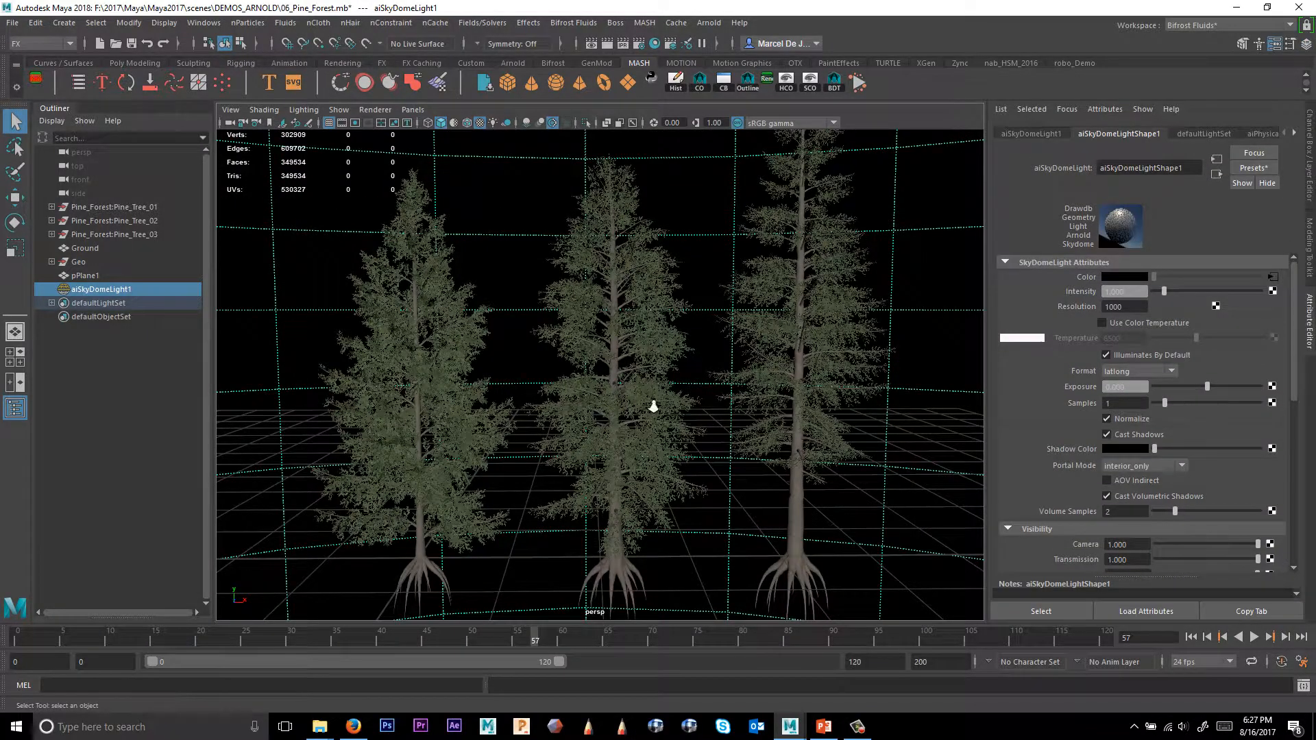
pyautogui.keyDown('alt'); pyautogui.moveTo(653, 405); pyautogui.dragTo(849, 410); pyautogui.keyUp('alt')
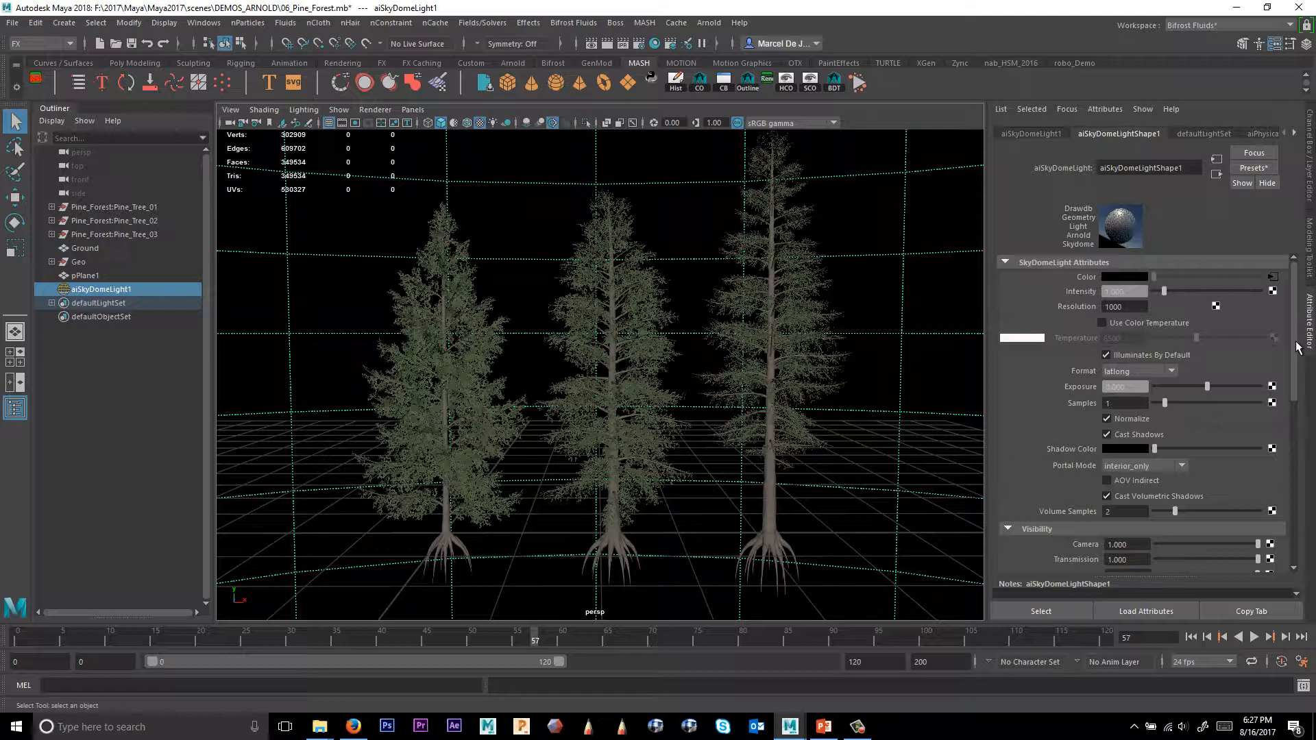
pyautogui.scroll(-5, 1220, 363)
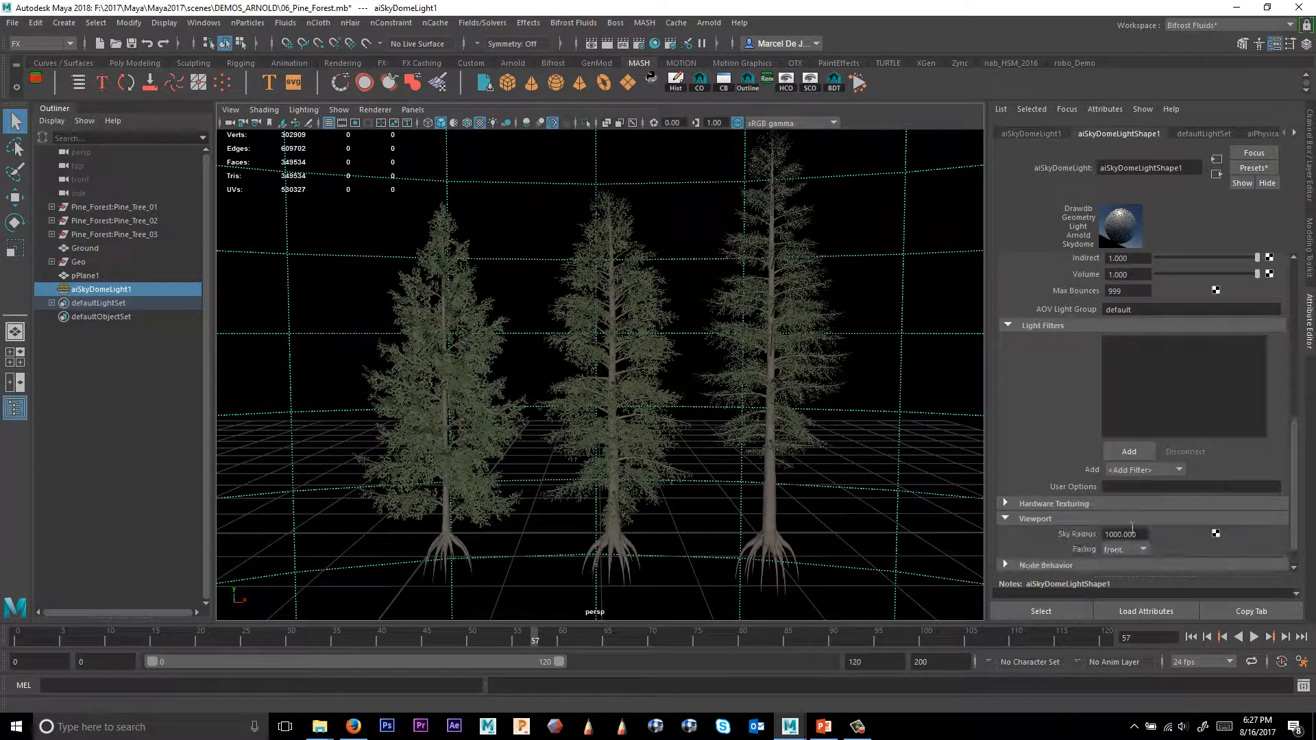
pyautogui.doubleClick(1124, 533)
pyautogui.write('0')
pyautogui.press('Return')
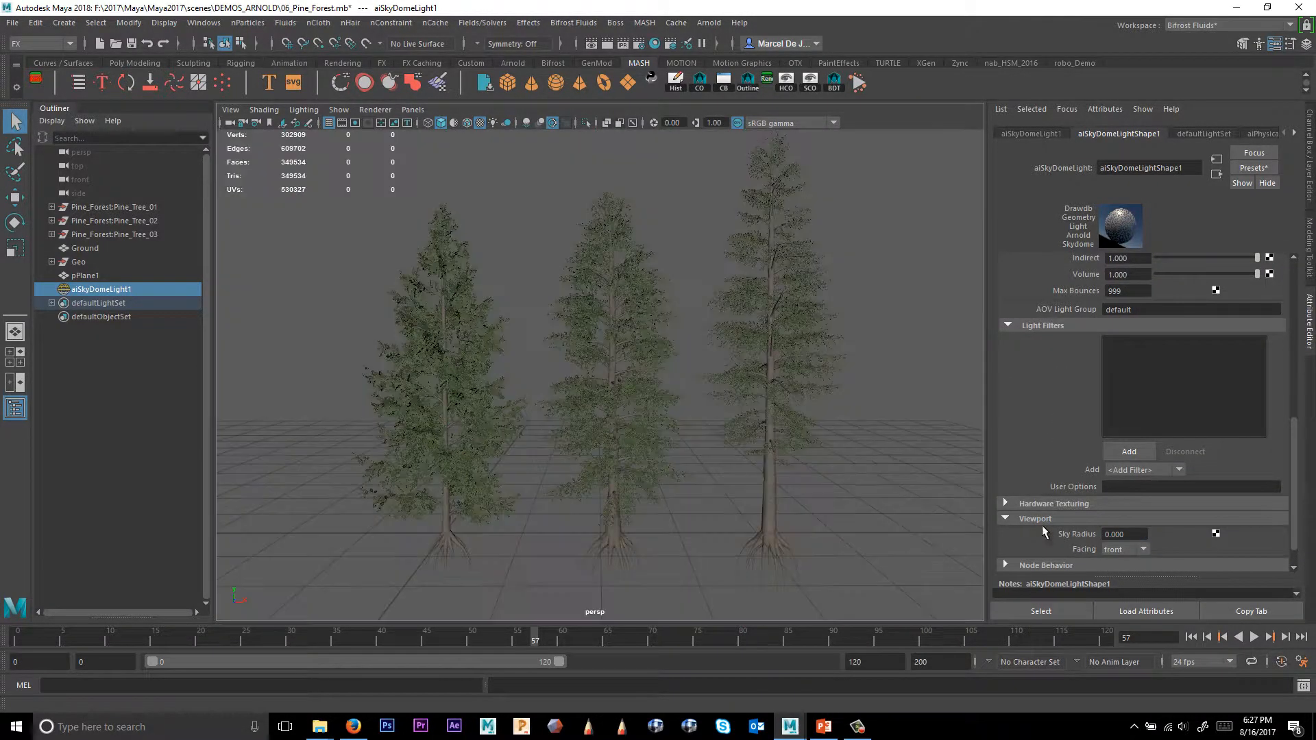
# Deselect everything and open the Hypershade editor.
pyautogui.click(862, 455)
pyautogui.keyDown('alt'); pyautogui.moveTo(646, 411); pyautogui.dragTo(728, 399, button='right'); pyautogui.keyUp('alt')
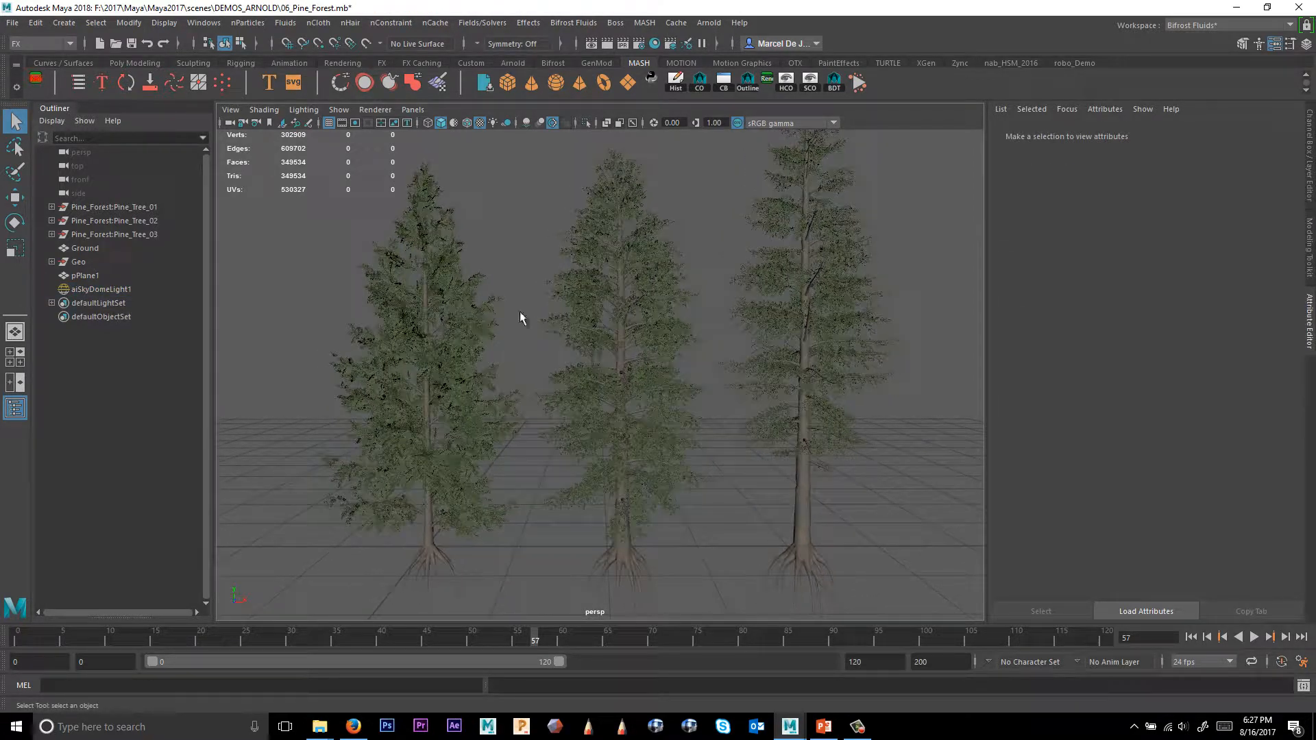
pyautogui.click(204, 23)
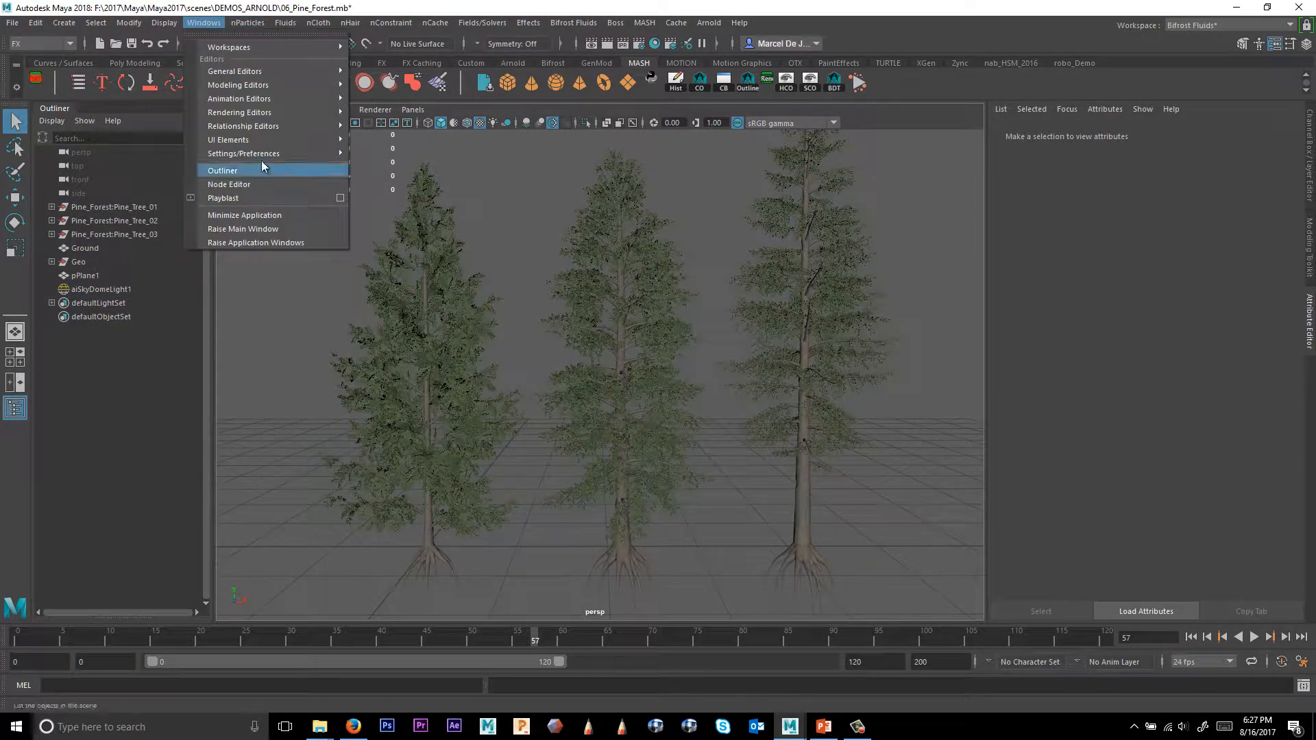
pyautogui.moveTo(247, 117)
pyautogui.click(386, 152)
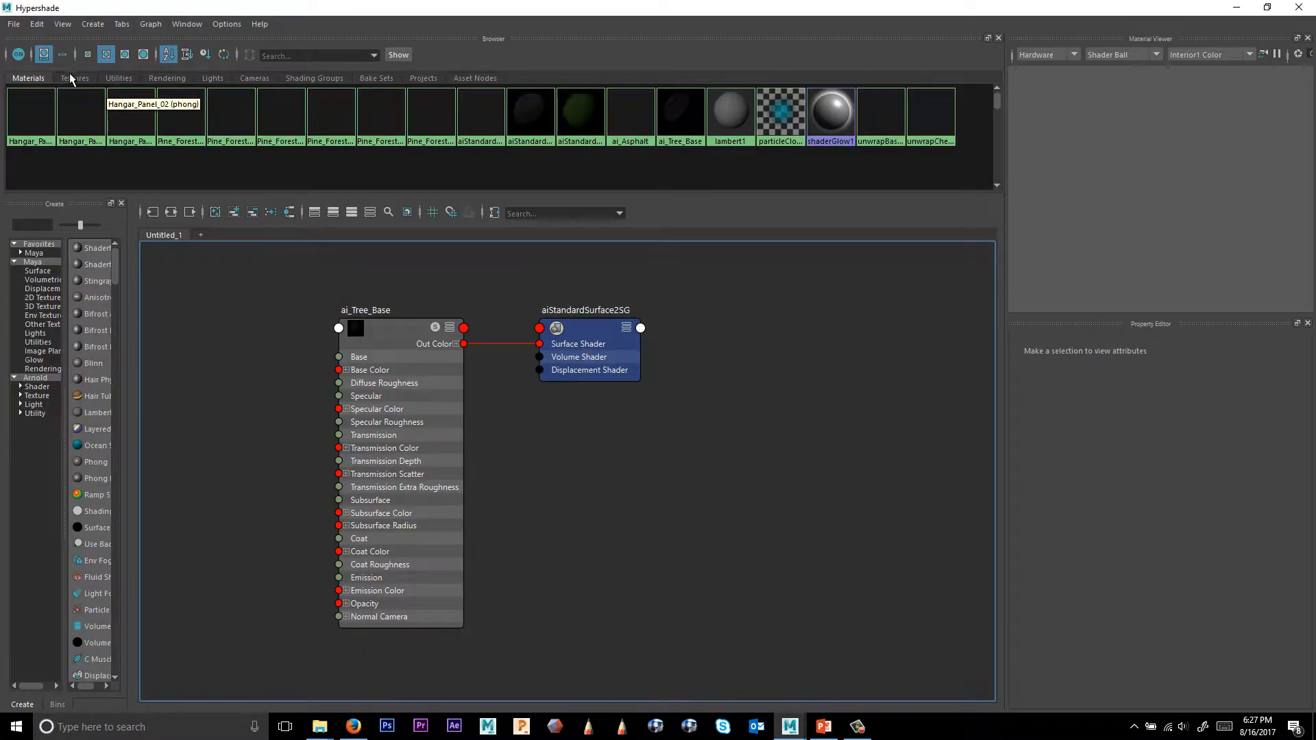
# Graph the input and output connections of the pine texture networks from the Textures browser.
pyautogui.click(74, 78)
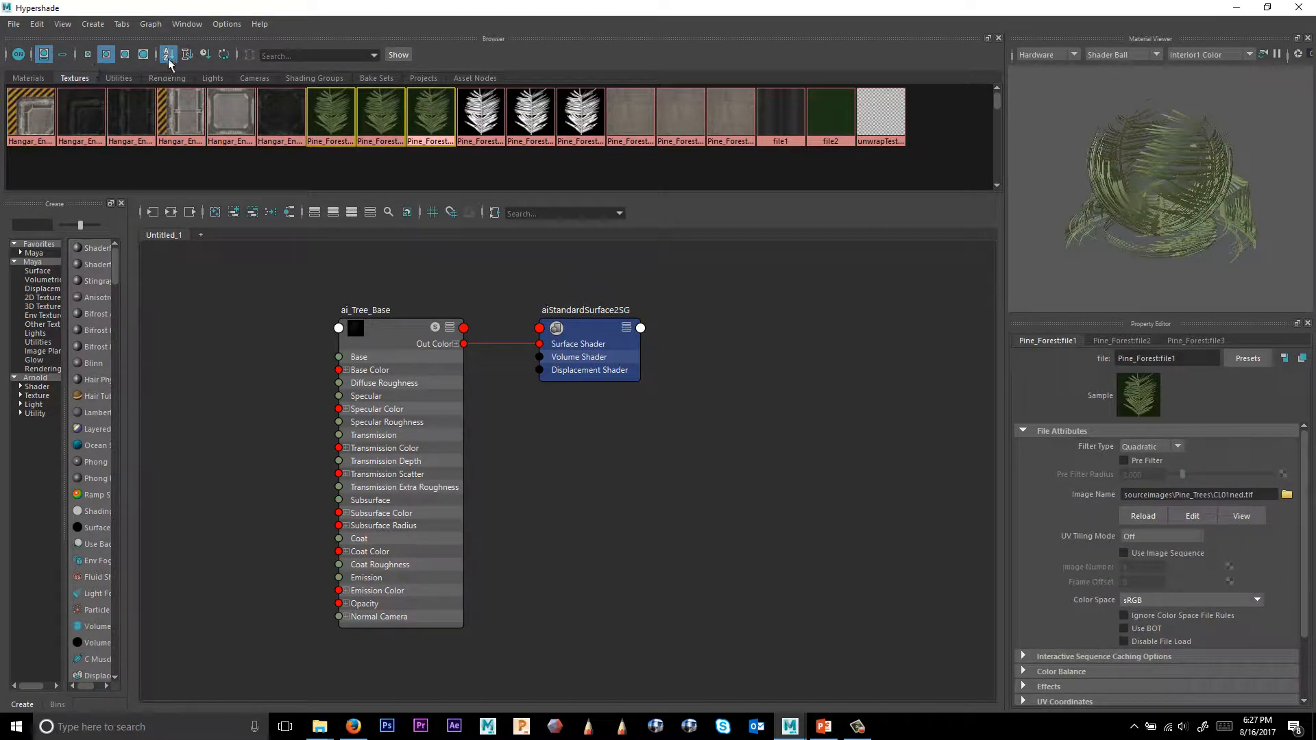
pyautogui.click(170, 213)
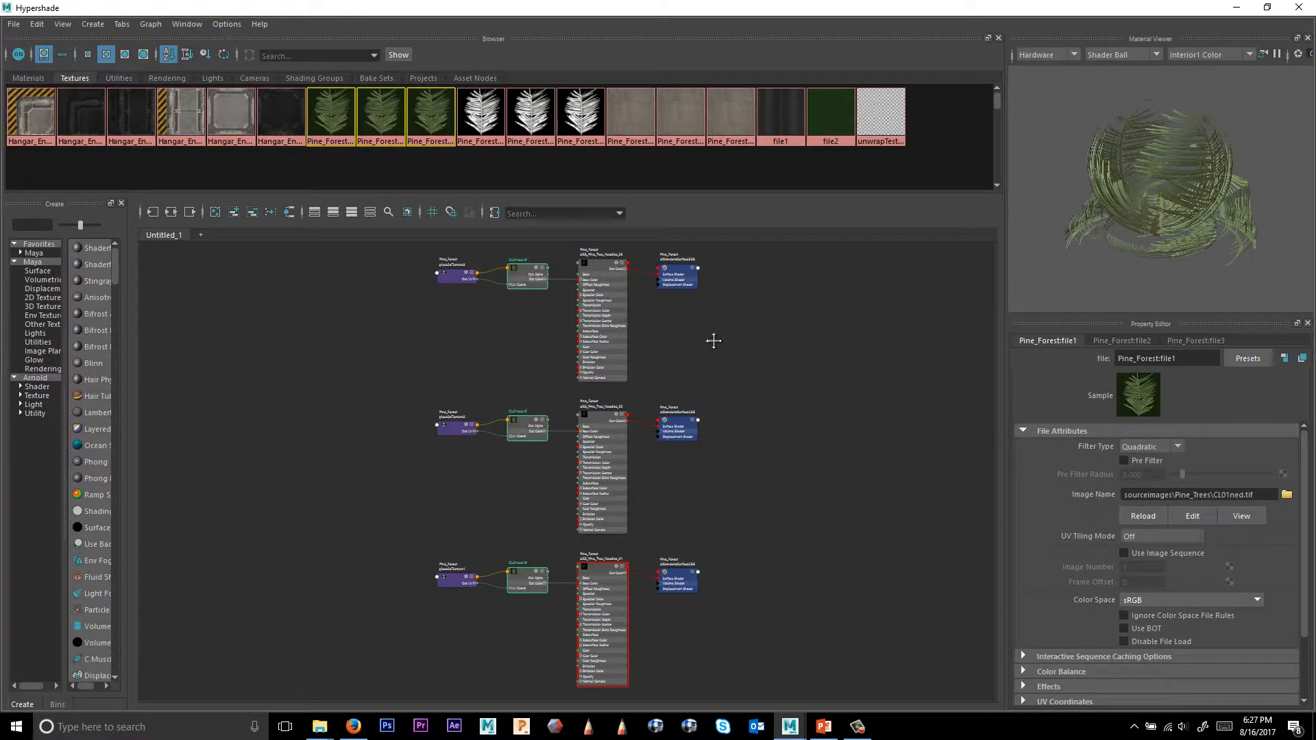
pyautogui.doubleClick(806, 18)
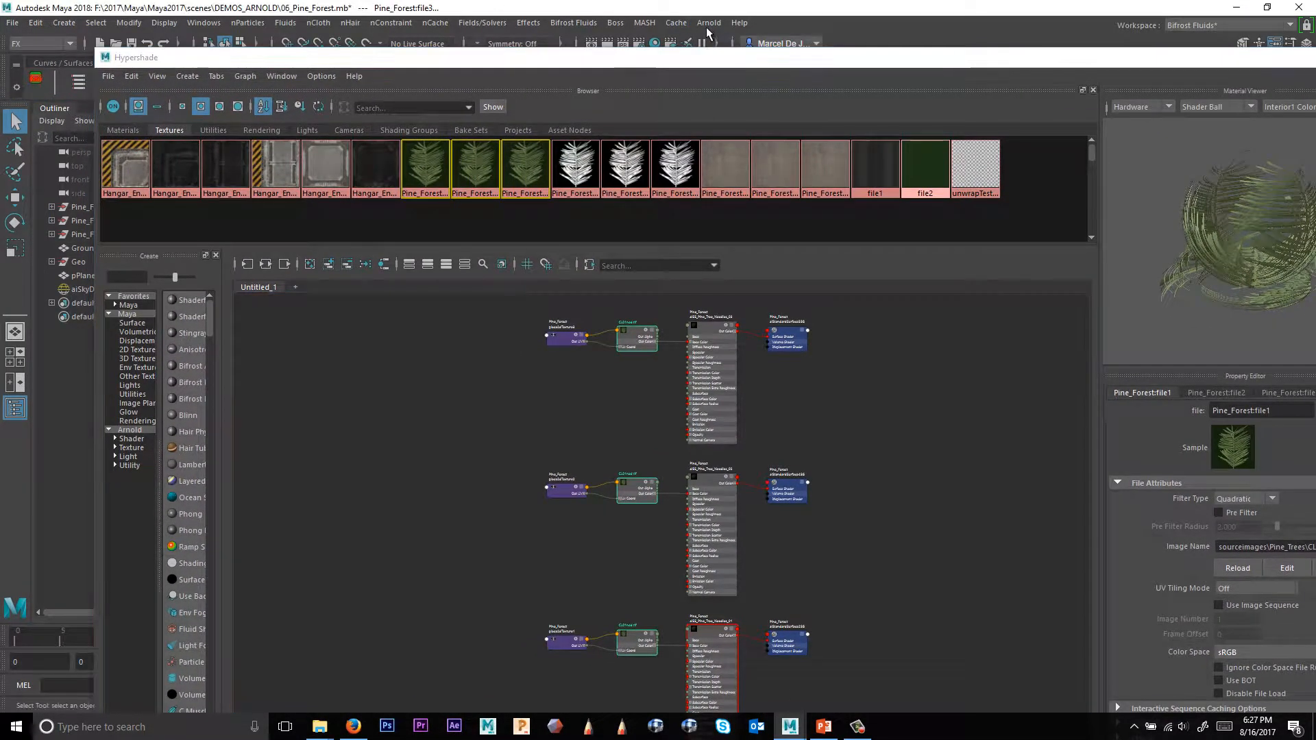
# Open the Arnold RenderView and arrange it side by side with the Hypershade.
pyautogui.click(708, 23)
pyautogui.click(728, 58)
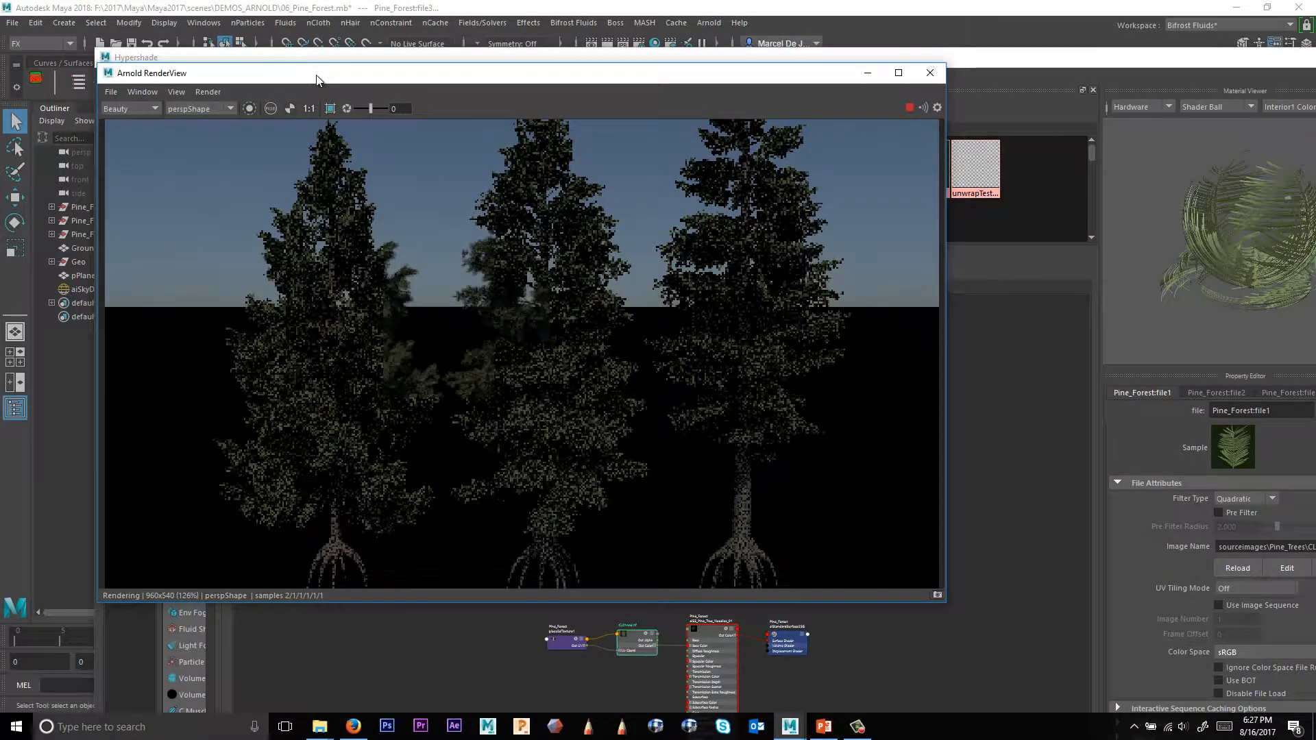
pyautogui.moveTo(316, 79); pyautogui.dragTo(97, 175)
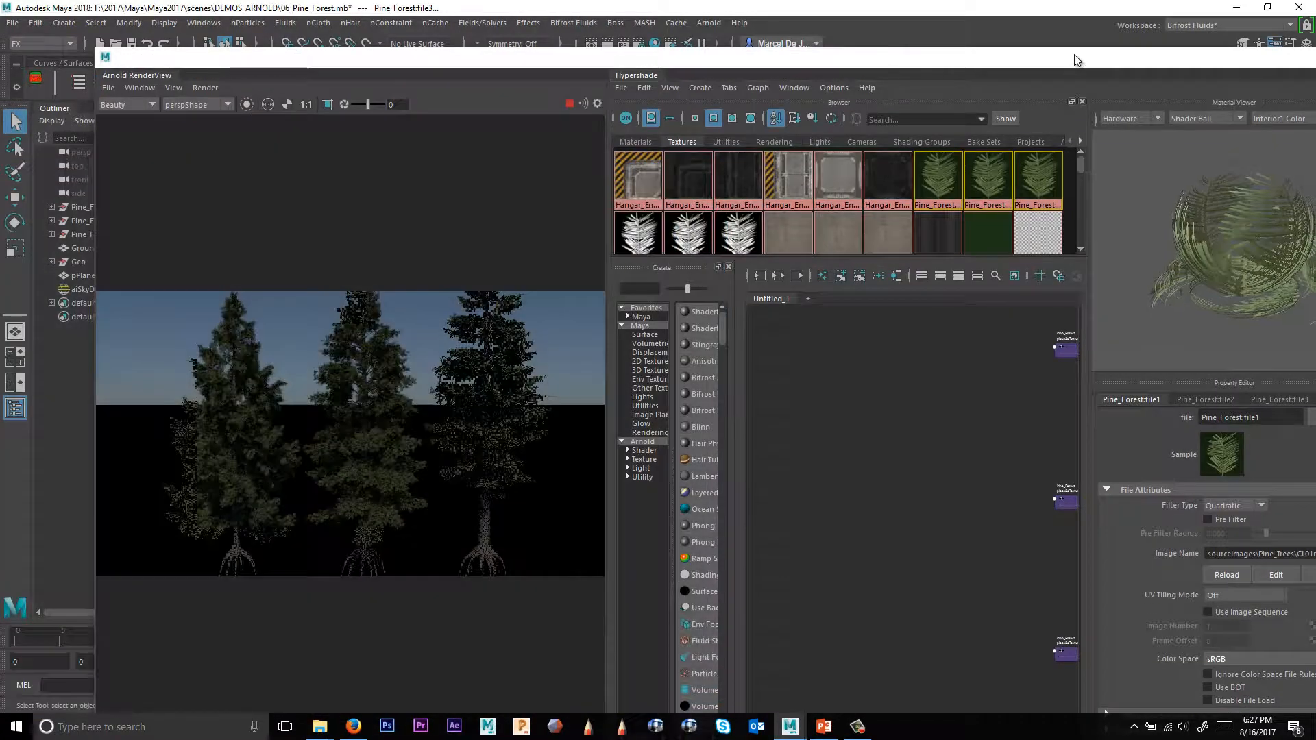
pyautogui.moveTo(1074, 60); pyautogui.dragTo(795, 84)
pyautogui.click(1094, 84)
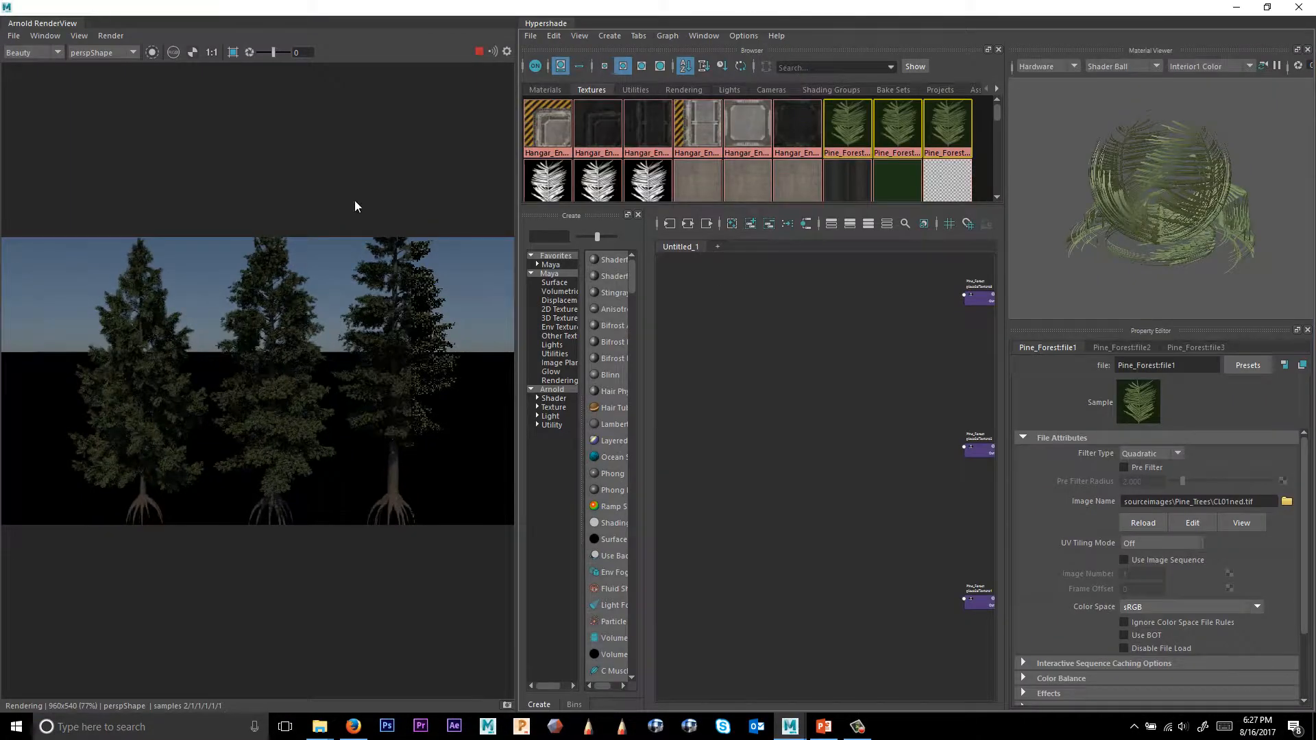
pyautogui.moveTo(519, 165); pyautogui.dragTo(457, 166)
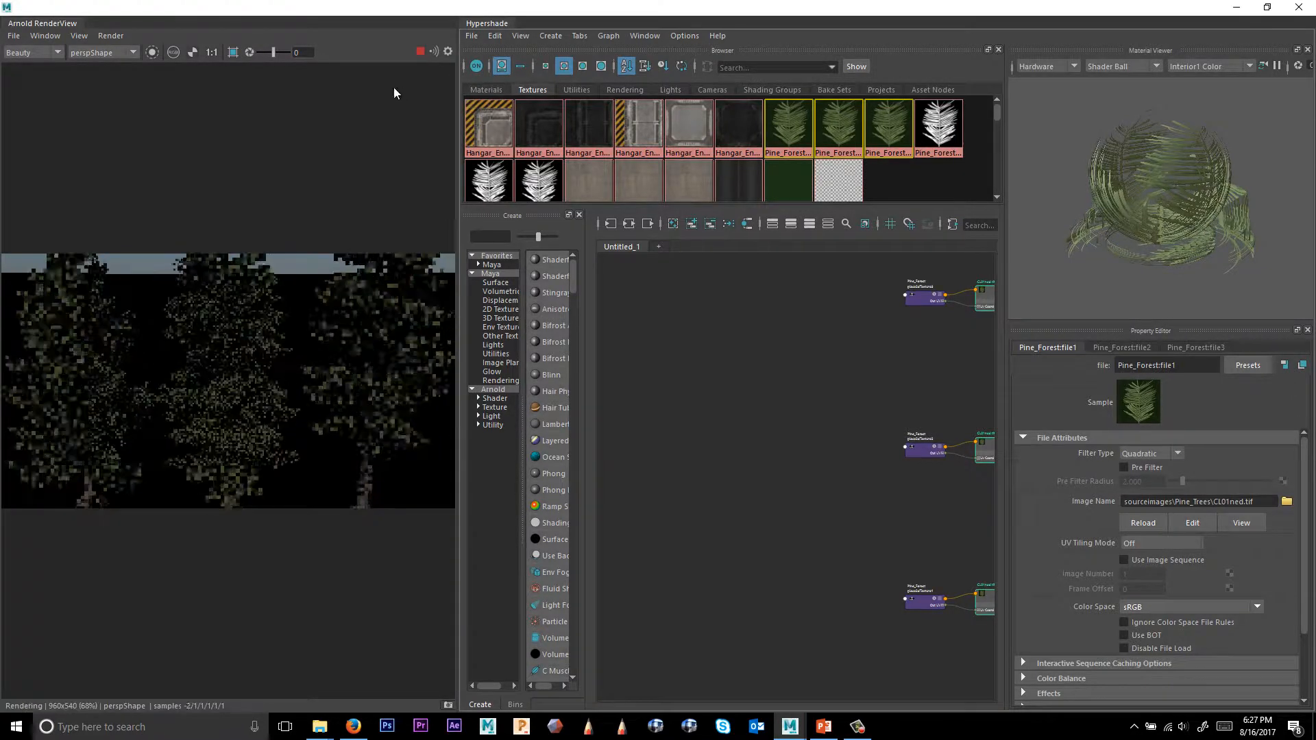
# Open the Color Balance attributes of the CL01ned.tif file texture feeding aiSS_Pine_Tree_Needles_02.
pyautogui.keyDown('alt'); pyautogui.moveTo(771, 435); pyautogui.dragTo(627, 438, button='middle'); pyautogui.keyUp('alt')
pyautogui.keyDown('alt'); pyautogui.moveTo(790, 409); pyautogui.dragTo(723, 399, button='middle'); pyautogui.keyUp('alt')
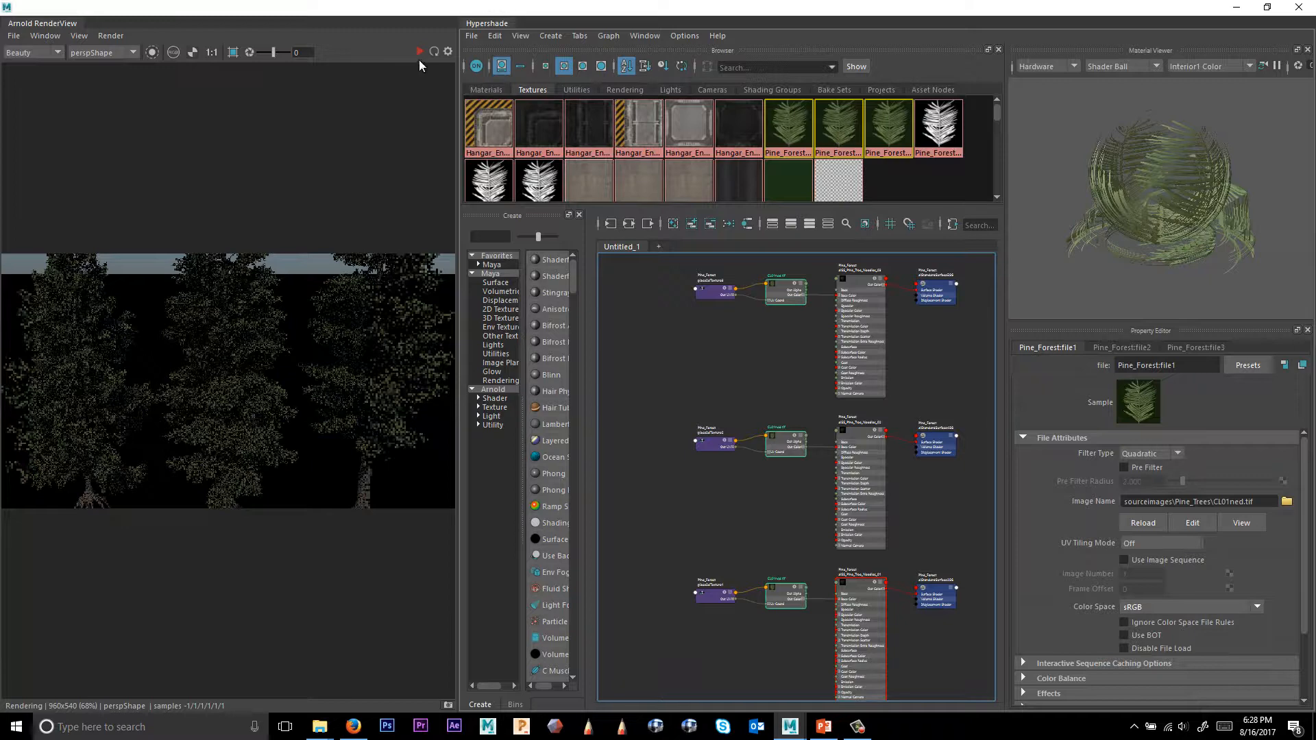
pyautogui.click(426, 400)
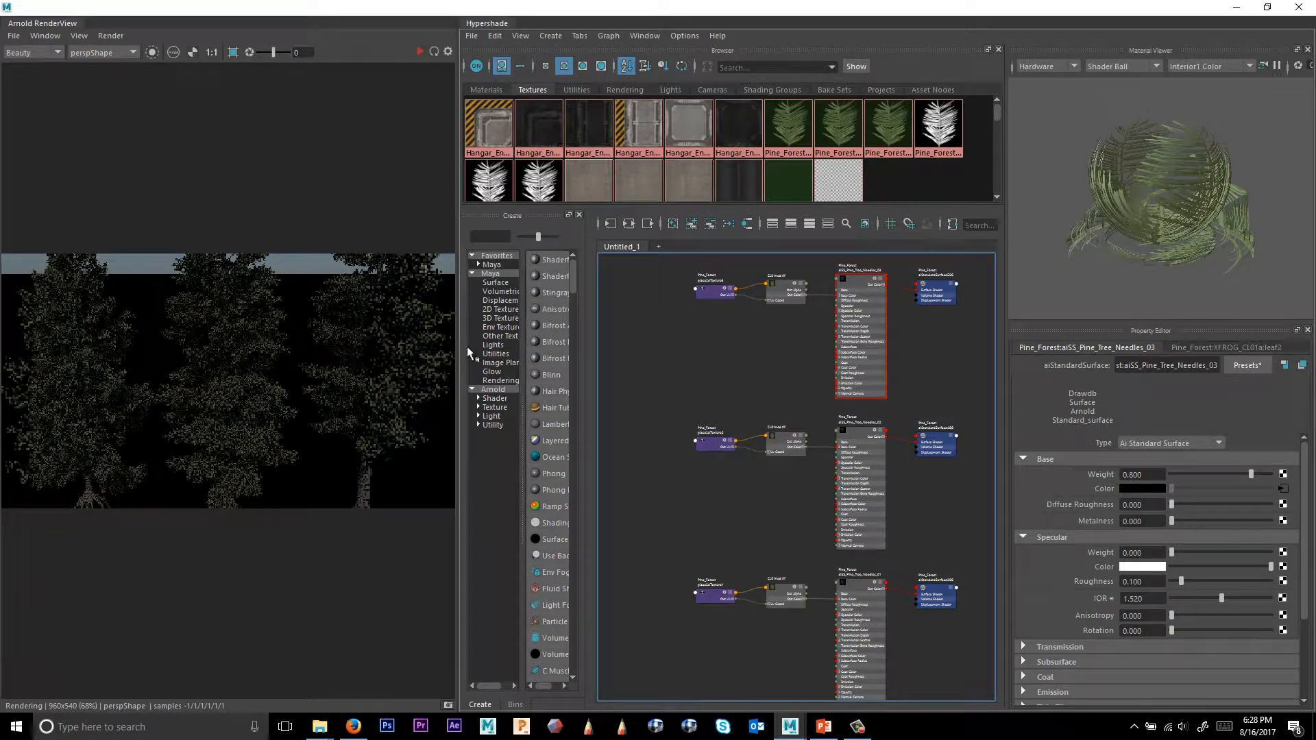
pyautogui.click(246, 396)
pyautogui.scroll(6, 826, 511)
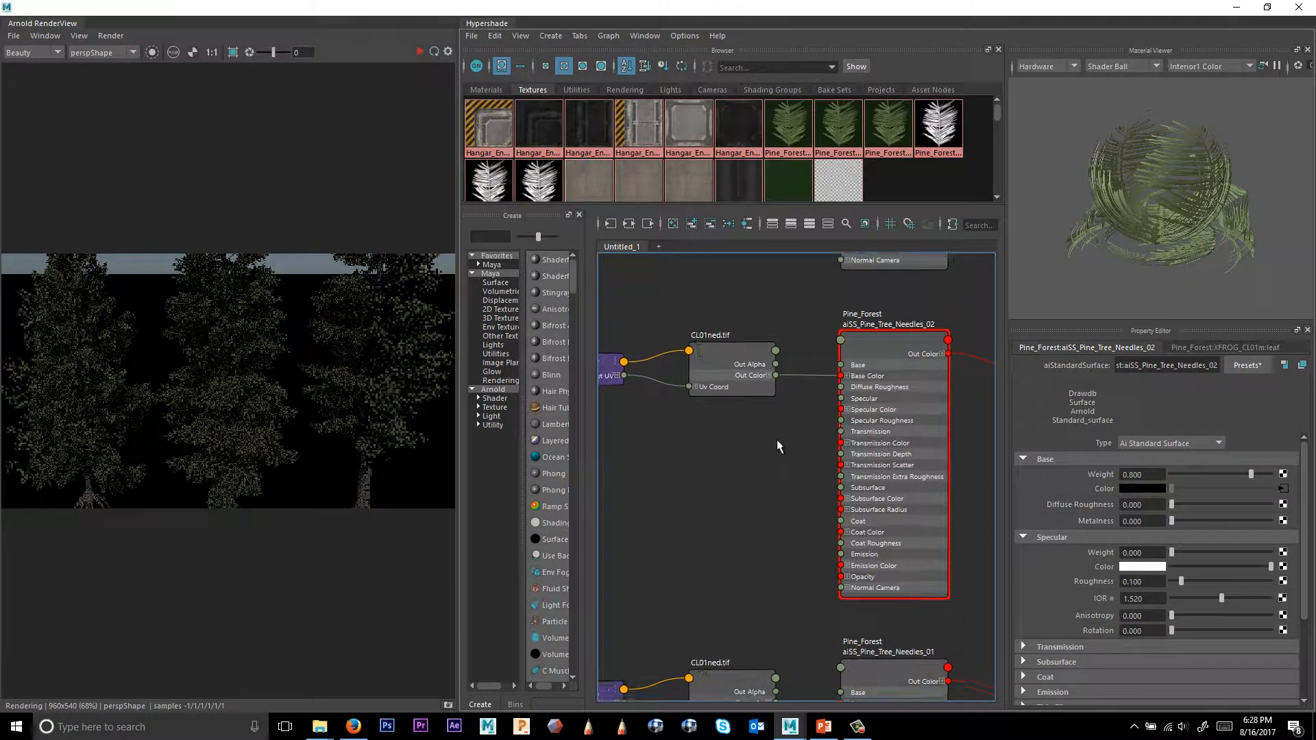
pyautogui.click(728, 380)
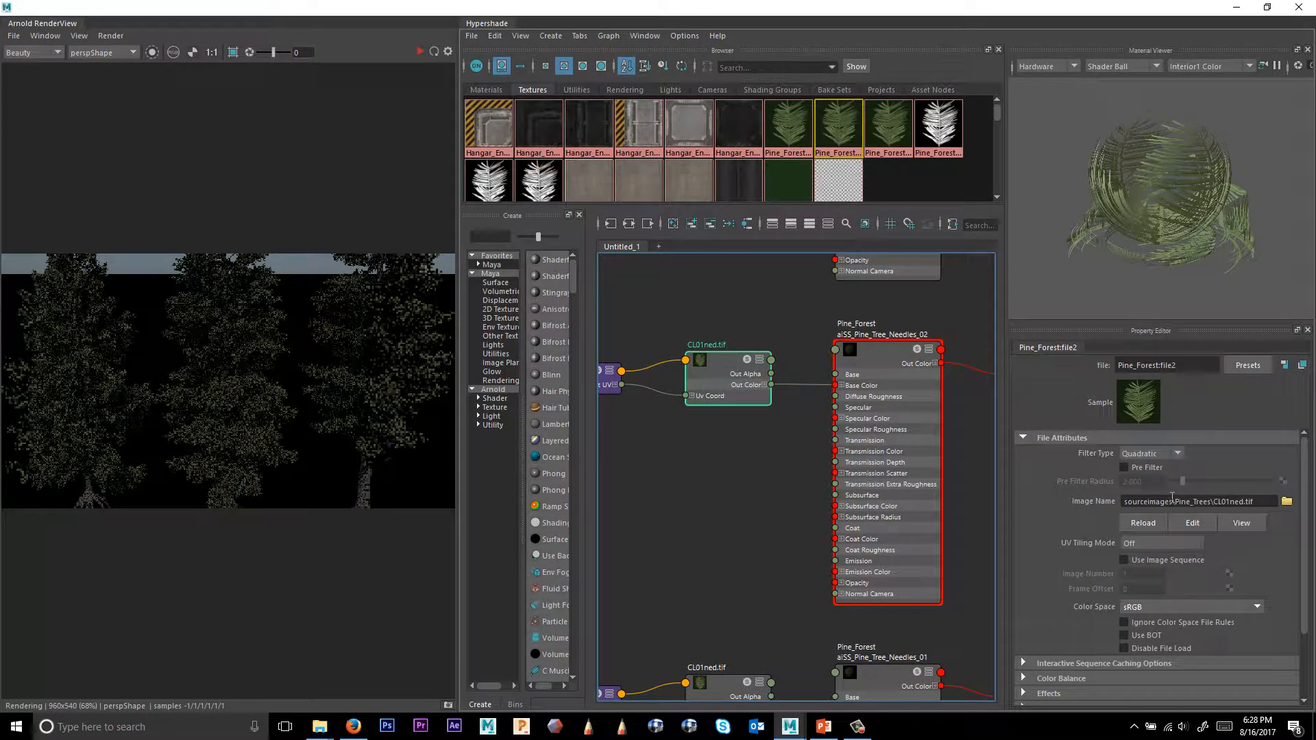
pyautogui.scroll(-3, 1165, 514)
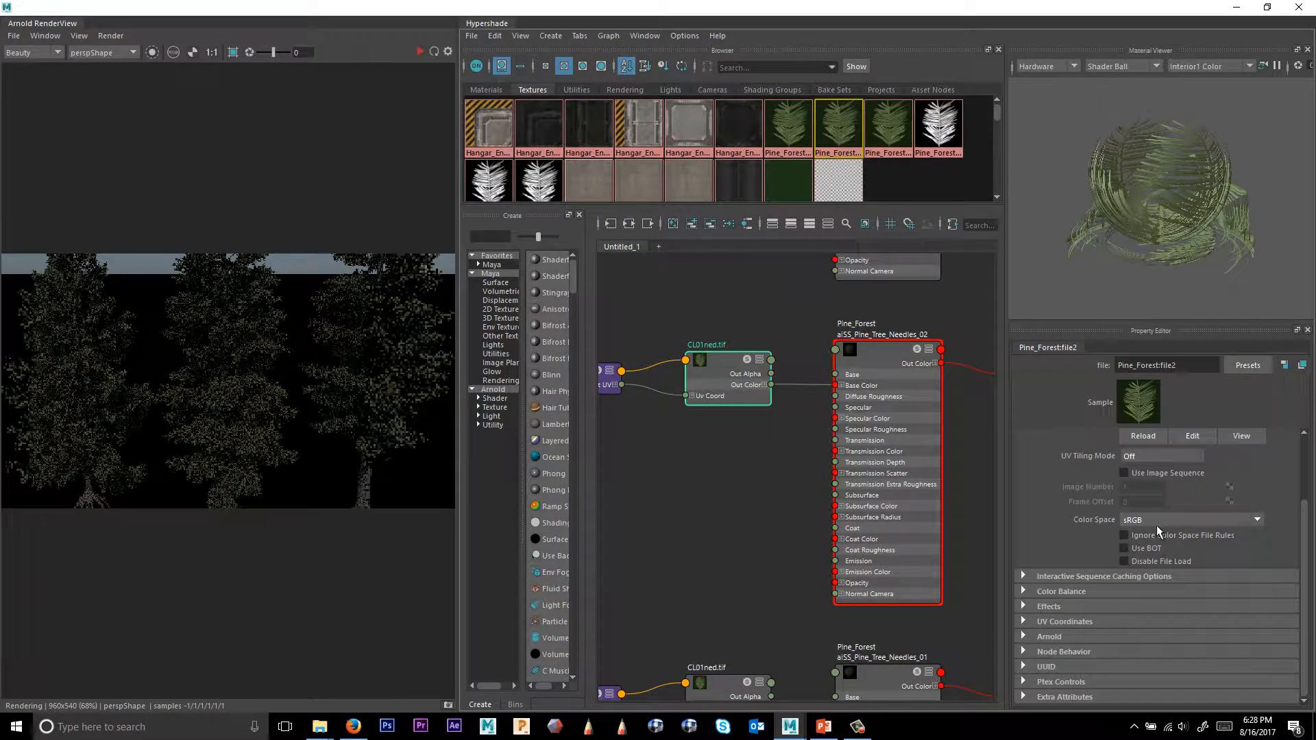
pyautogui.click(1040, 593)
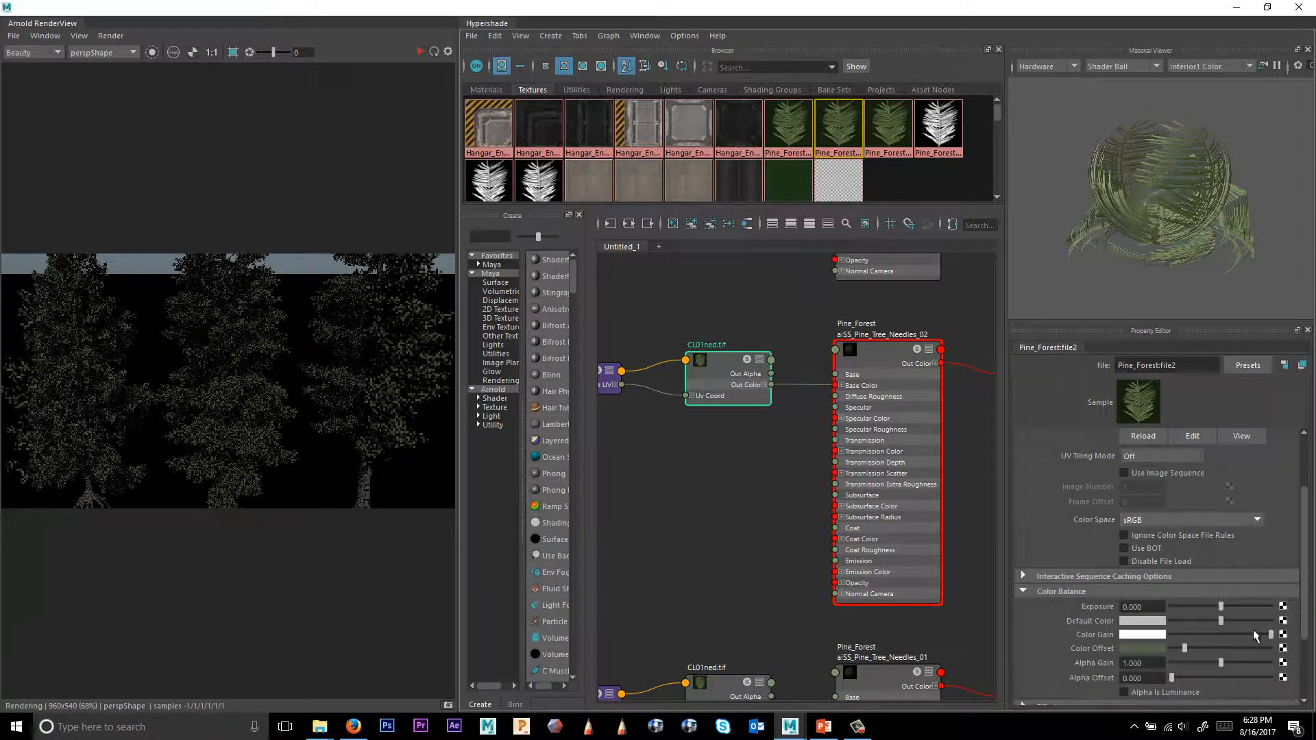
# Pick a new Color Offset colour for the texture with the colour picker's eyedropper.
pyautogui.click(1142, 646)
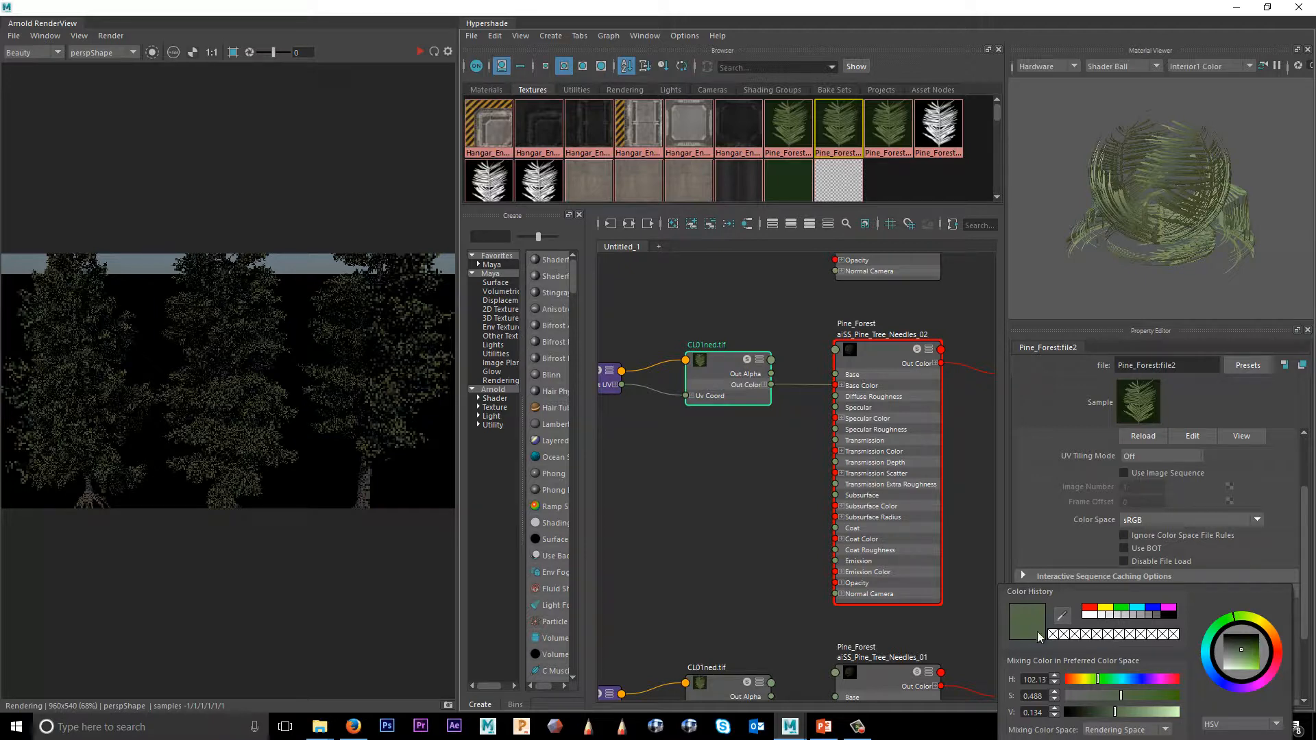
pyautogui.click(1059, 617)
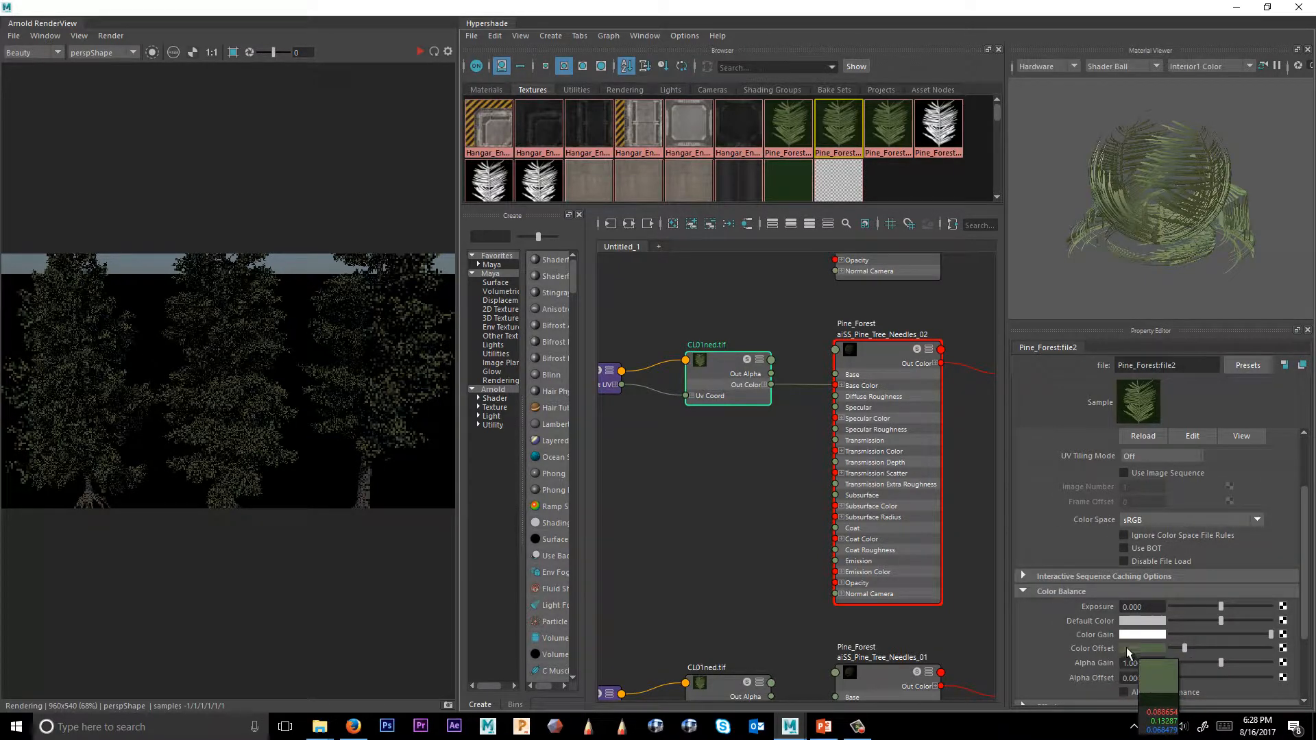
pyautogui.click(1128, 648)
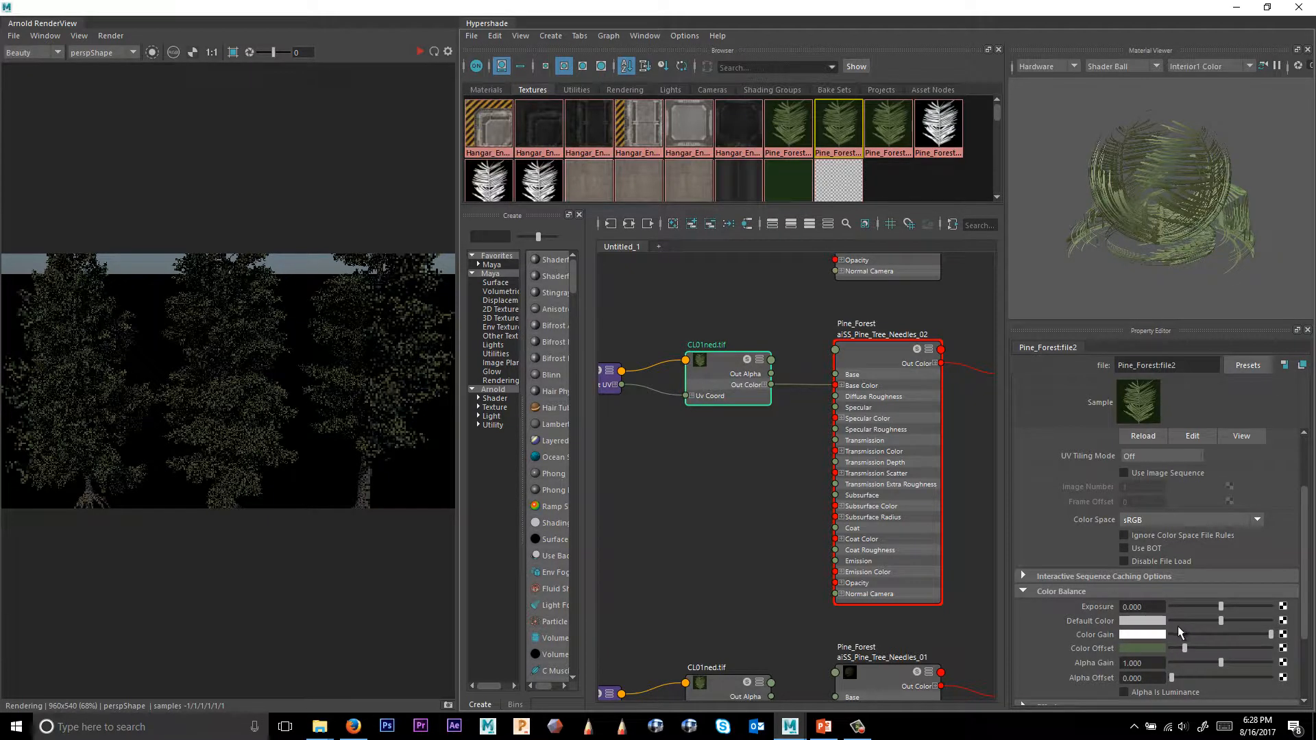
# Connect a new Arnold aiColorJitter node to the Color Offset of the CL01ned.tif texture.
pyautogui.click(1283, 648)
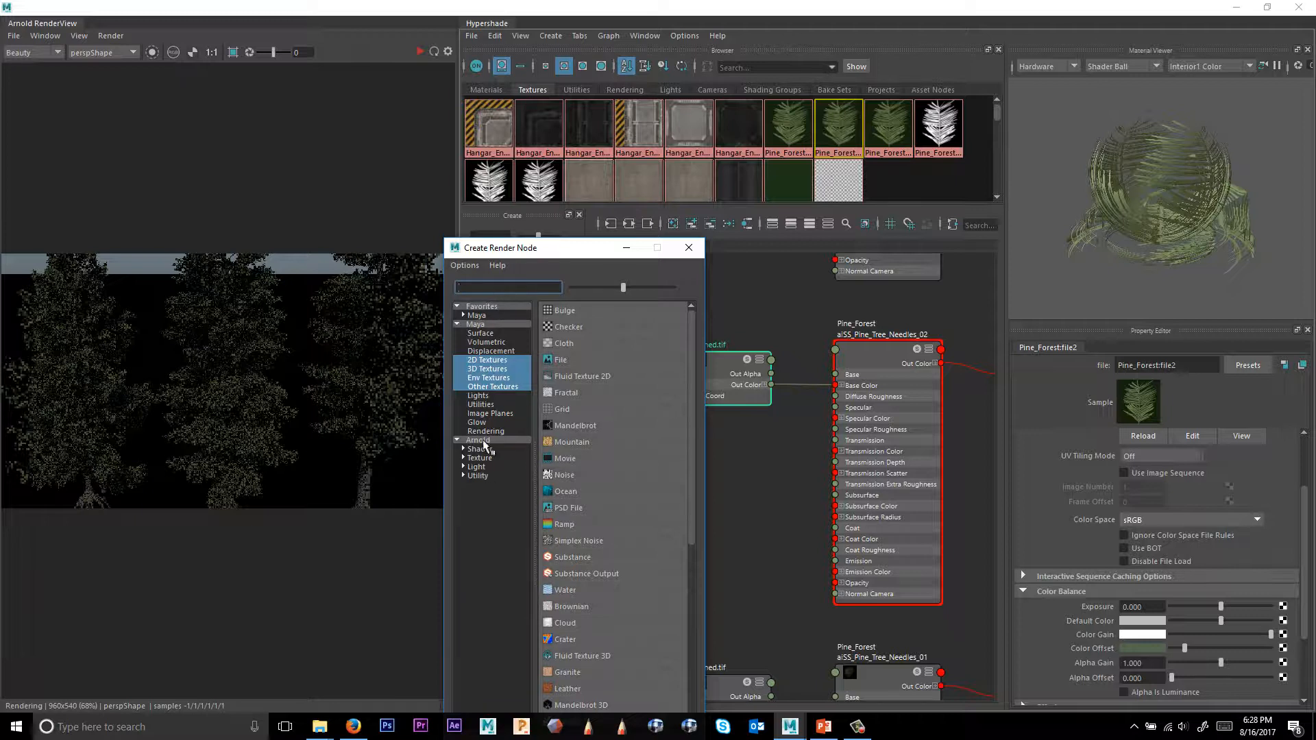
pyautogui.click(483, 442)
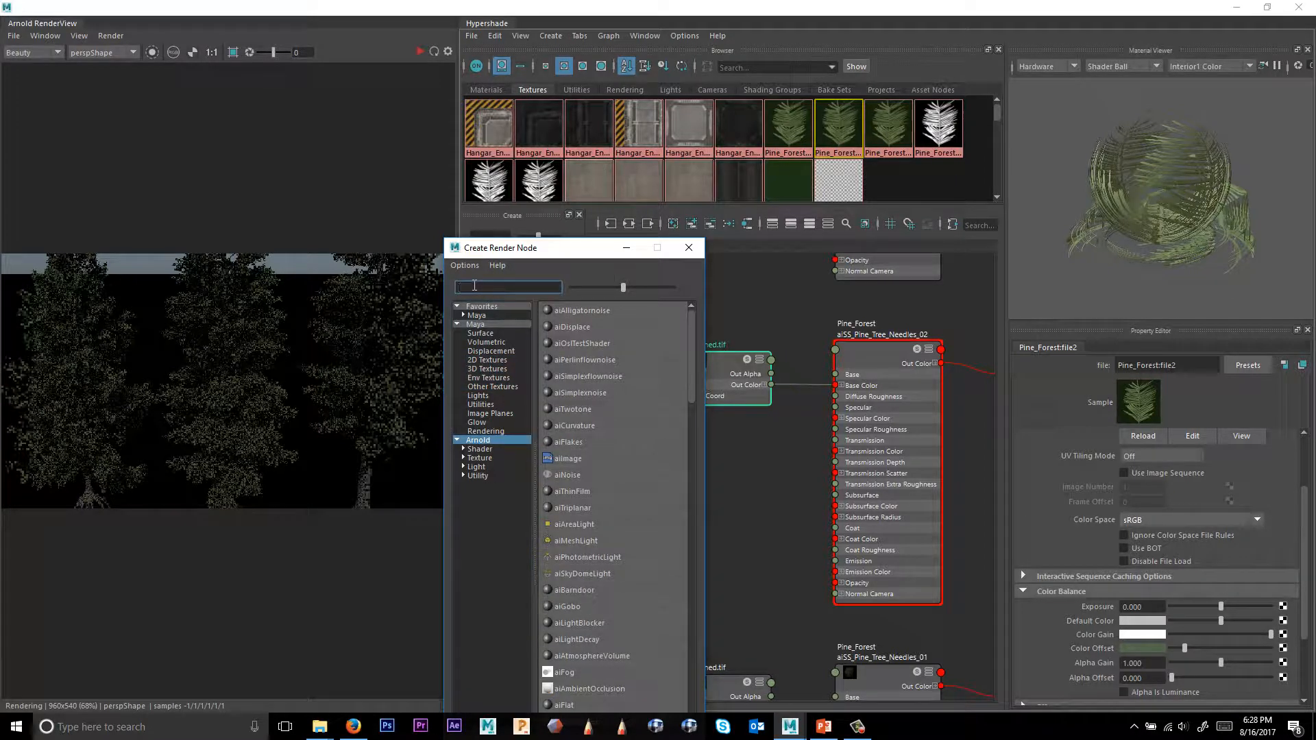
pyautogui.write('colorj')
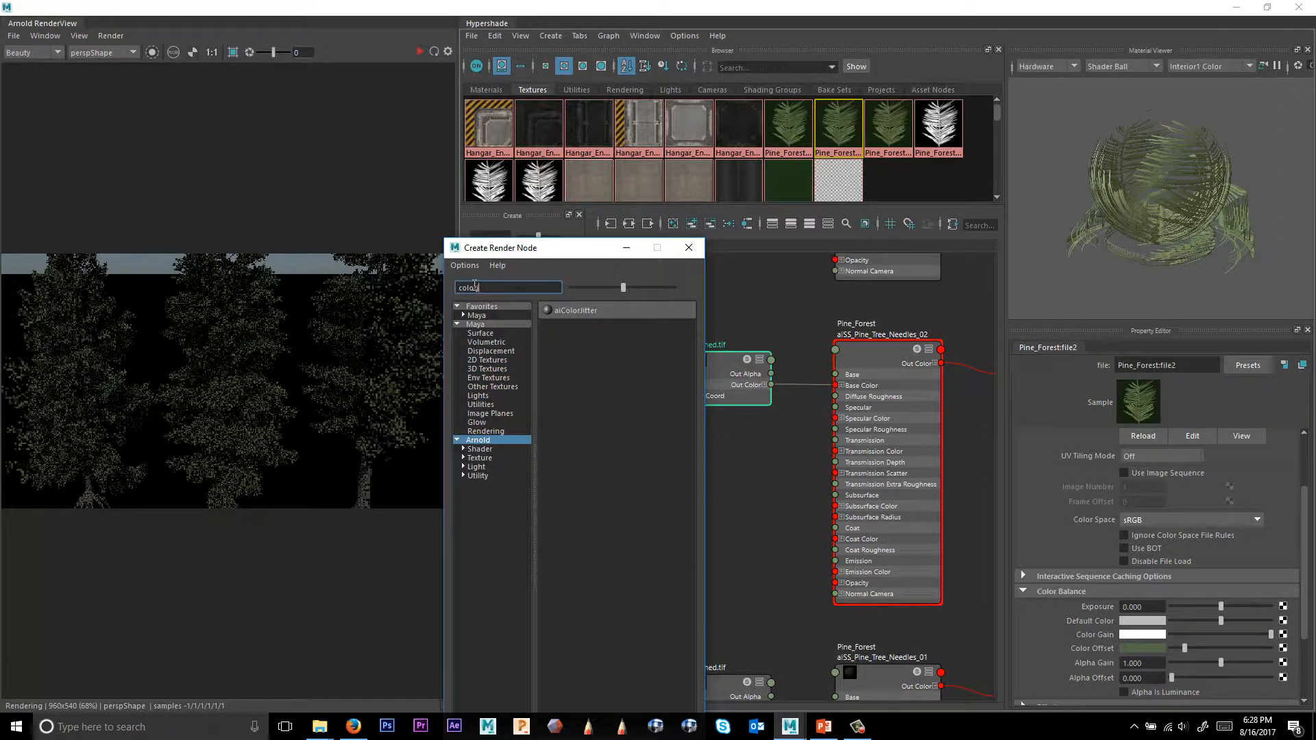
pyautogui.click(574, 311)
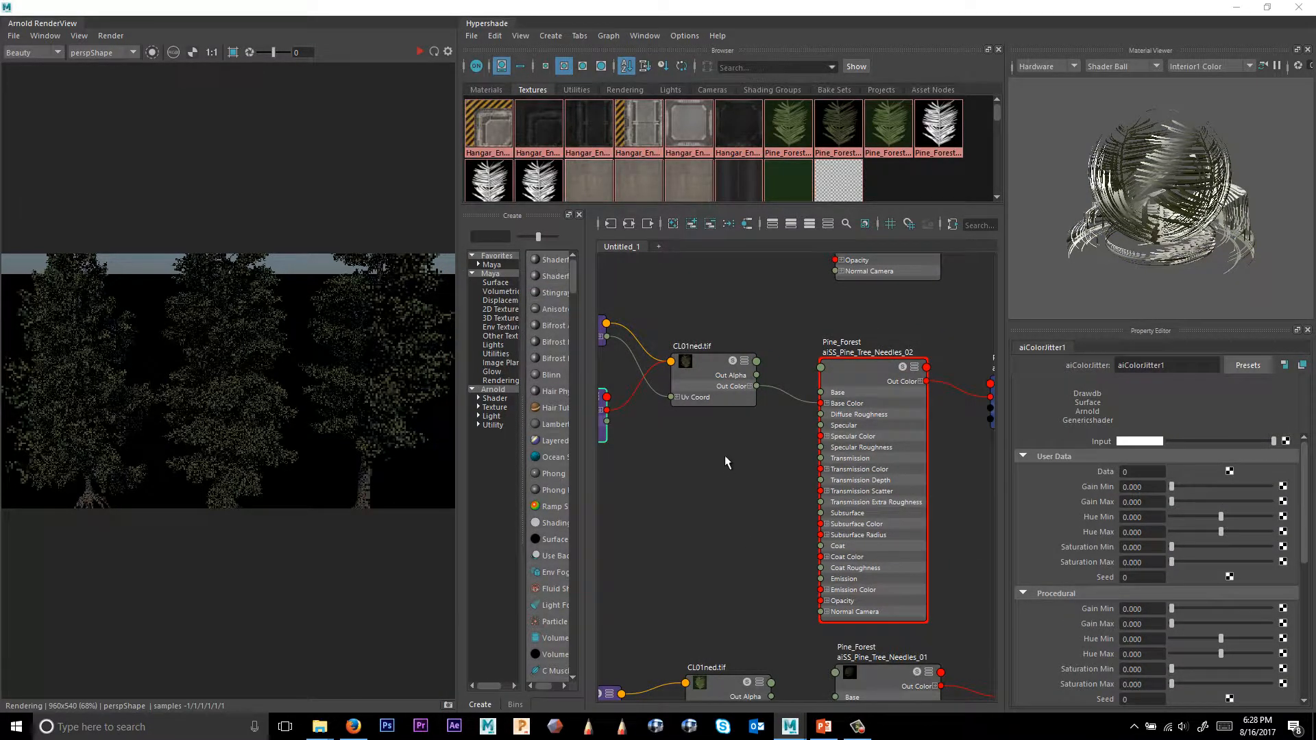
# Rearrange the node graph around the new jitter node and start rendering in the Arnold RenderView.
pyautogui.keyDown('alt'); pyautogui.moveTo(684, 423); pyautogui.dragTo(815, 480, button='middle'); pyautogui.keyUp('alt')
pyautogui.scroll(-1, 875, 495)
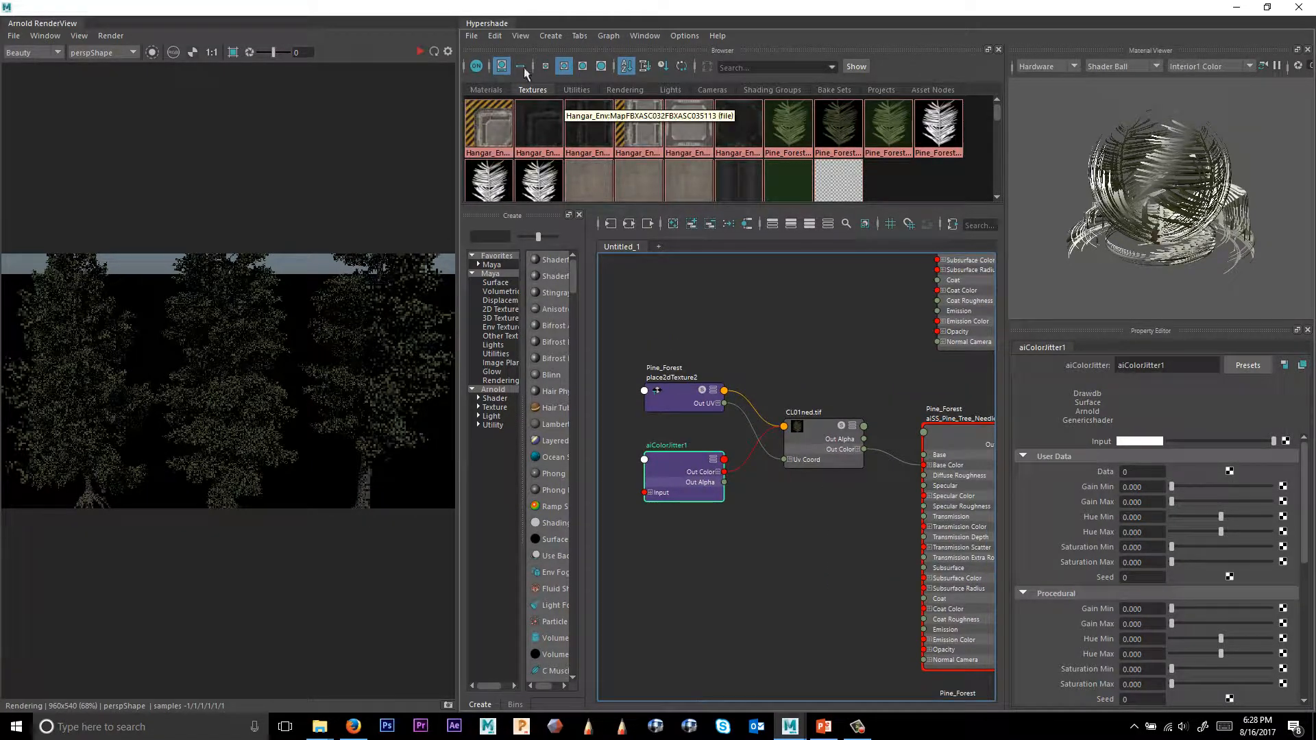
pyautogui.click(419, 51)
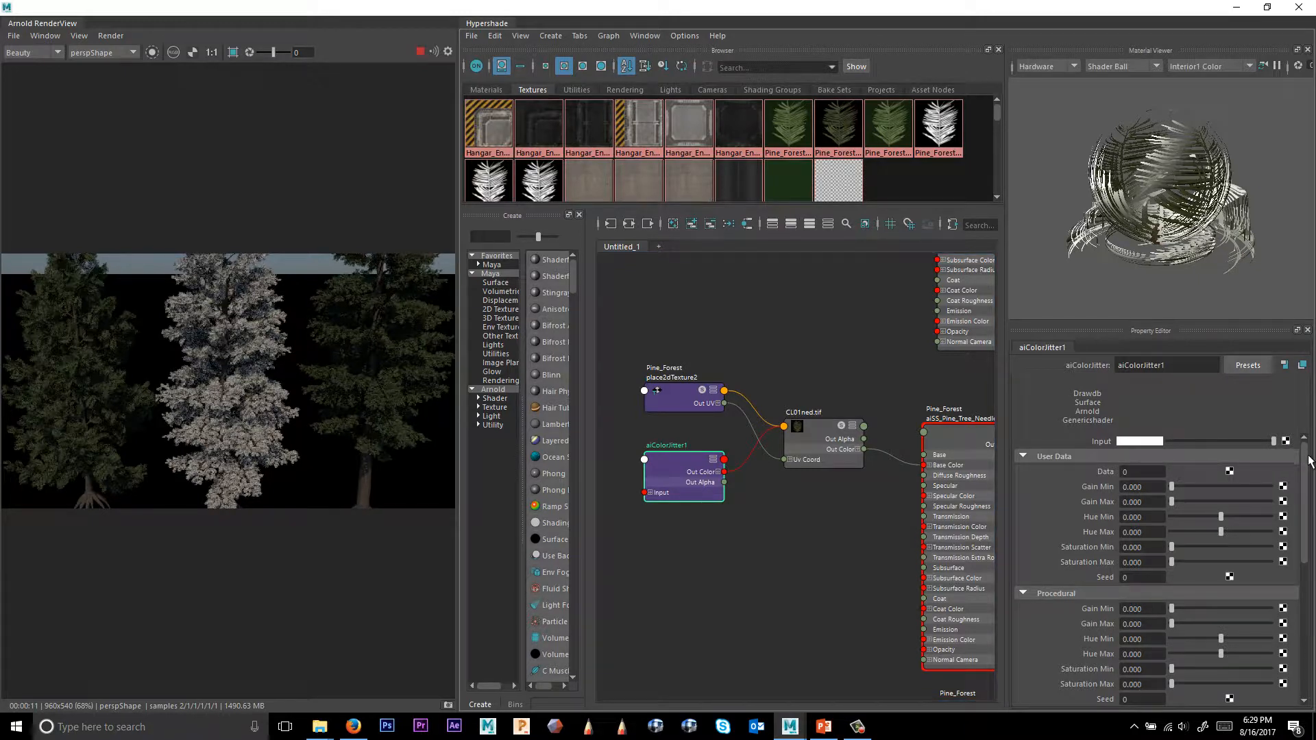
# Set the aiColorJitter Input colour to a dark green and brighten it slightly.
pyautogui.moveTo(1305, 457)
pyautogui.mouseDown()
pyautogui.moveTo(1305, 540)
pyautogui.moveTo(1305, 457)
pyautogui.mouseUp()
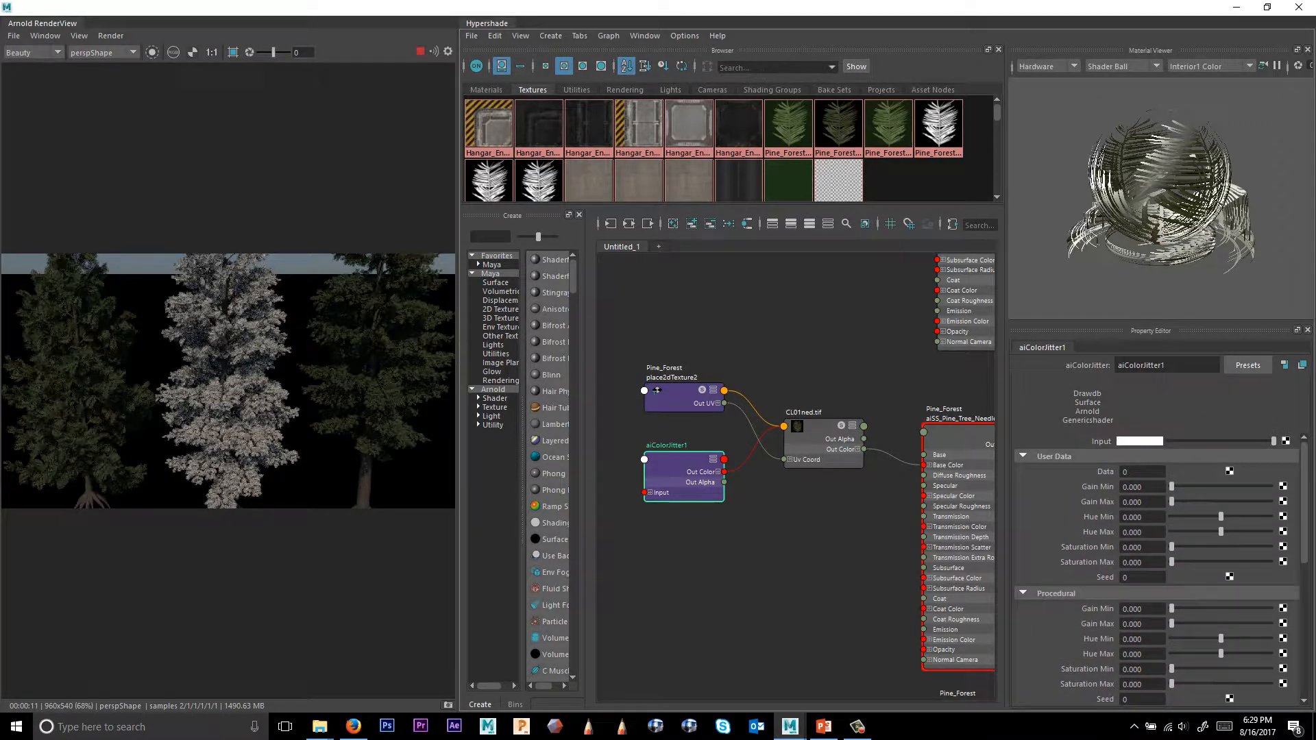
pyautogui.click(1141, 442)
pyautogui.click(1062, 433)
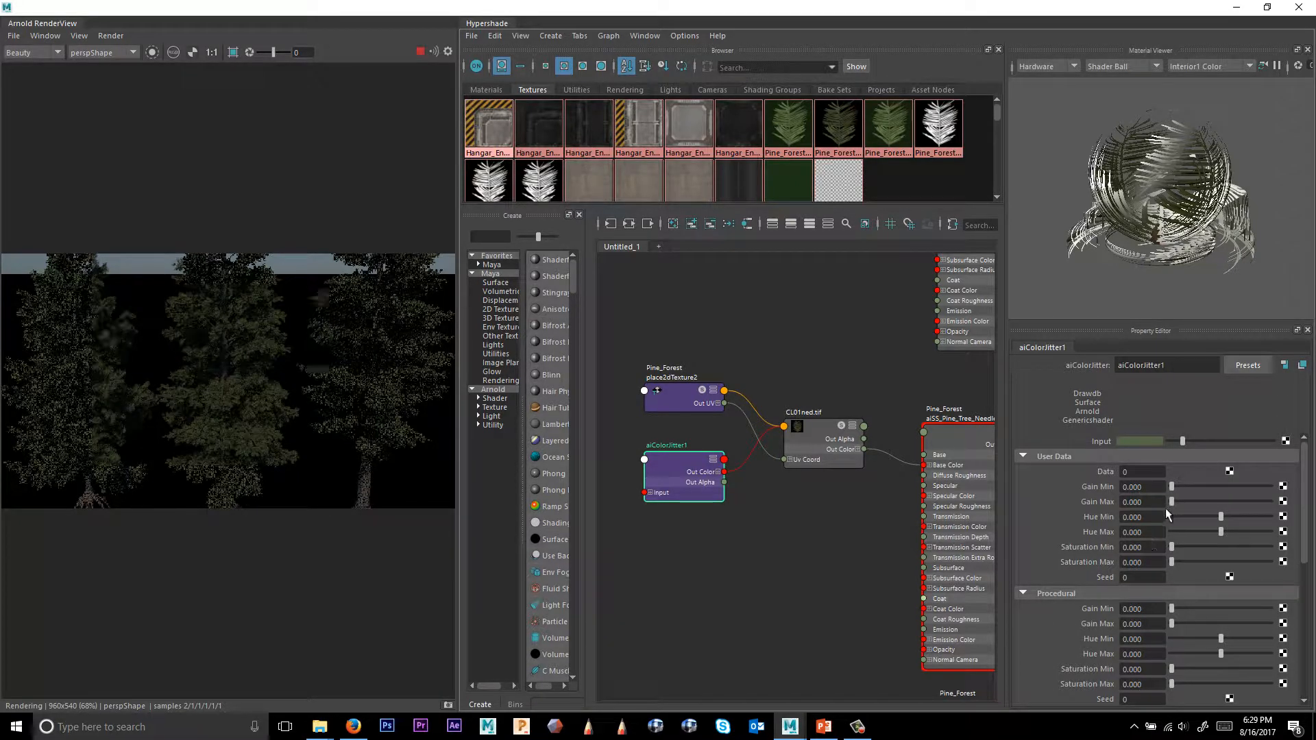
pyautogui.moveTo(1183, 442)
pyautogui.mouseDown()
pyautogui.moveTo(1225, 442)
pyautogui.moveTo(1194, 441)
pyautogui.mouseUp()
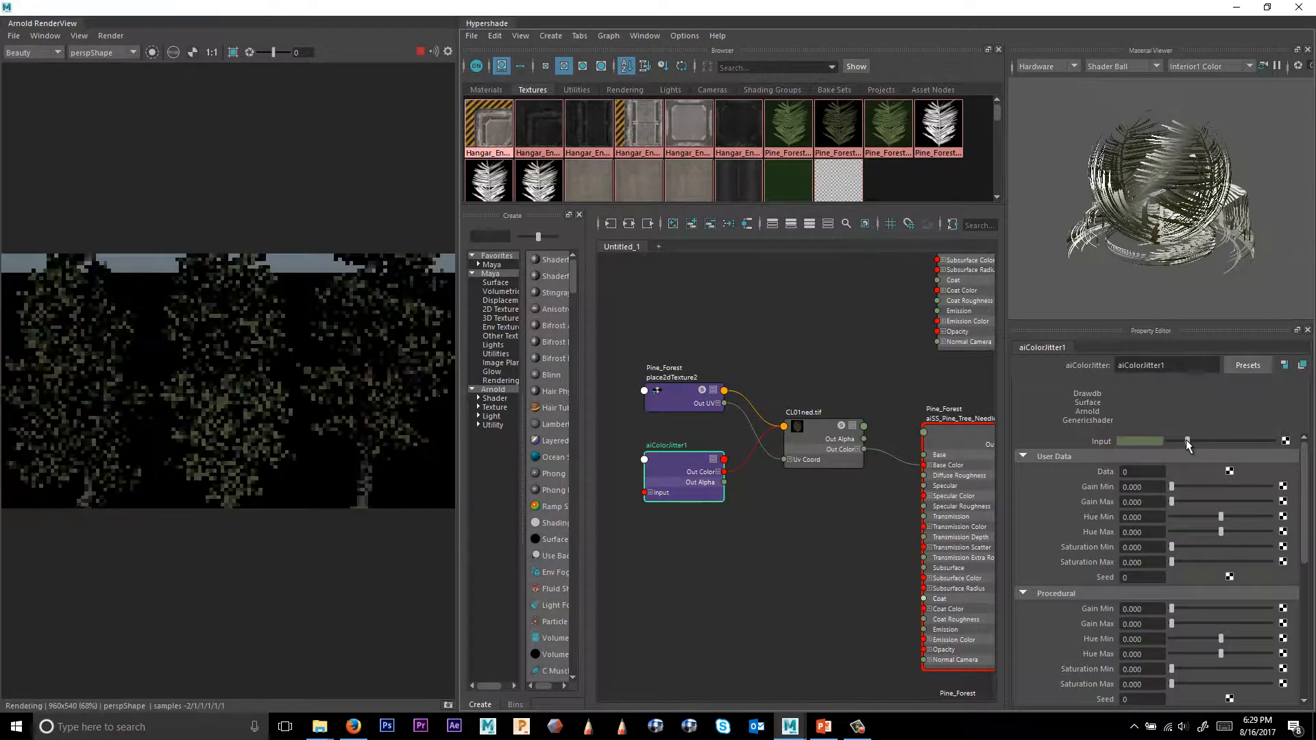
# Set the jitter's Object Gain Max to 0.1, Hue Min to about -0.371 and Hue Max to about 0.385.
pyautogui.scroll(-3, 1213, 602)
pyautogui.scroll(-1, 1212, 602)
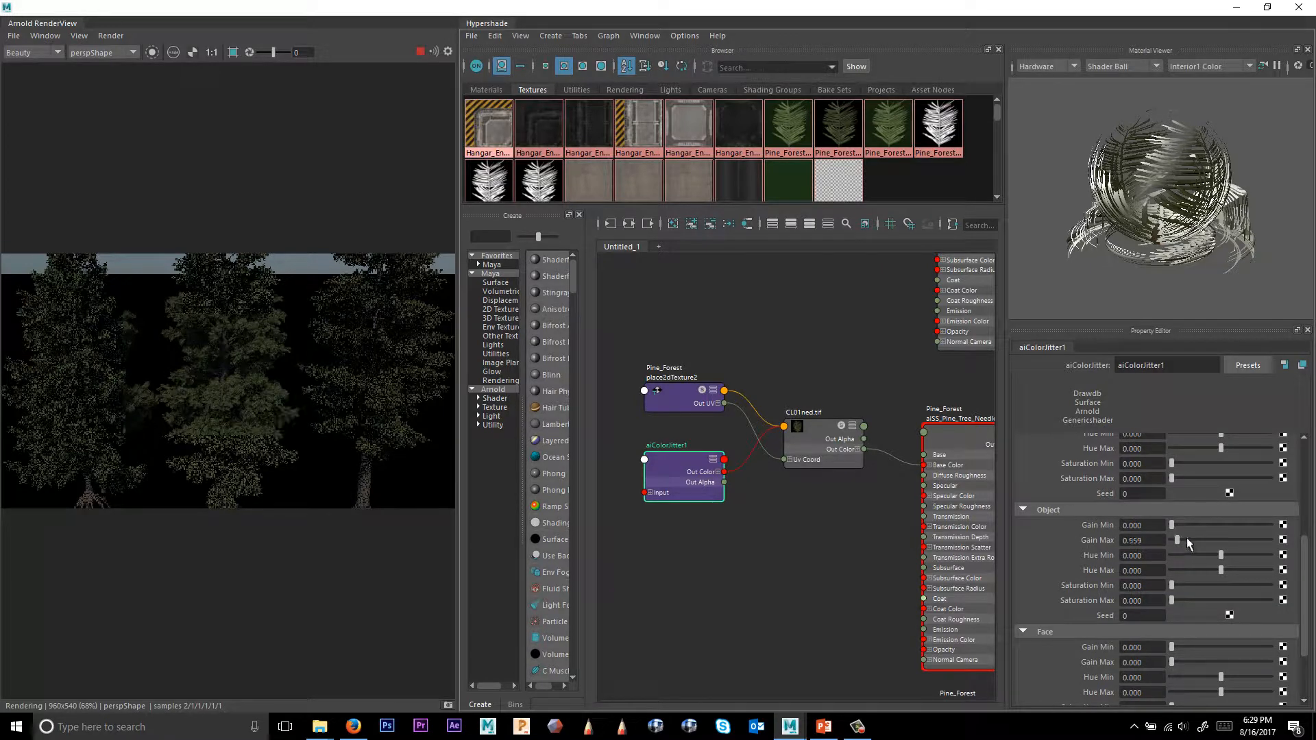
pyautogui.moveTo(1172, 540); pyautogui.dragTo(1180, 541)
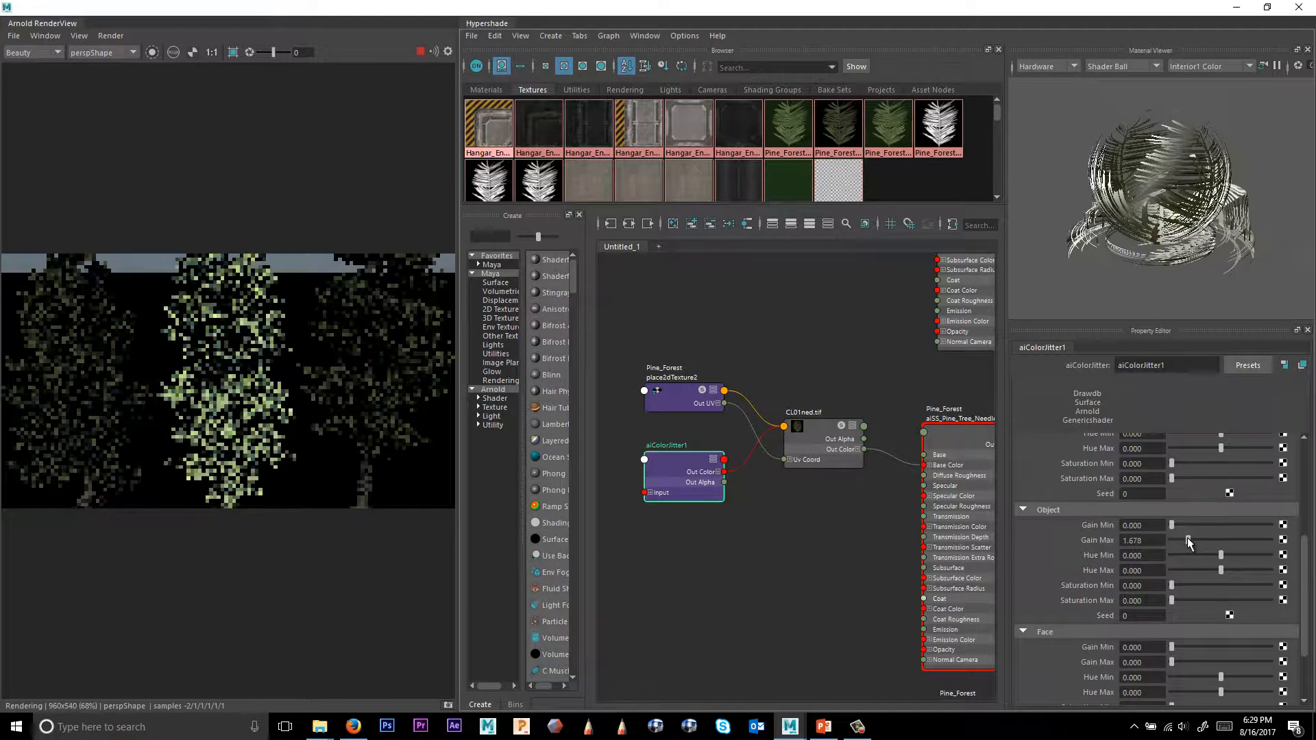
pyautogui.click(1141, 541)
pyautogui.write('0.1')
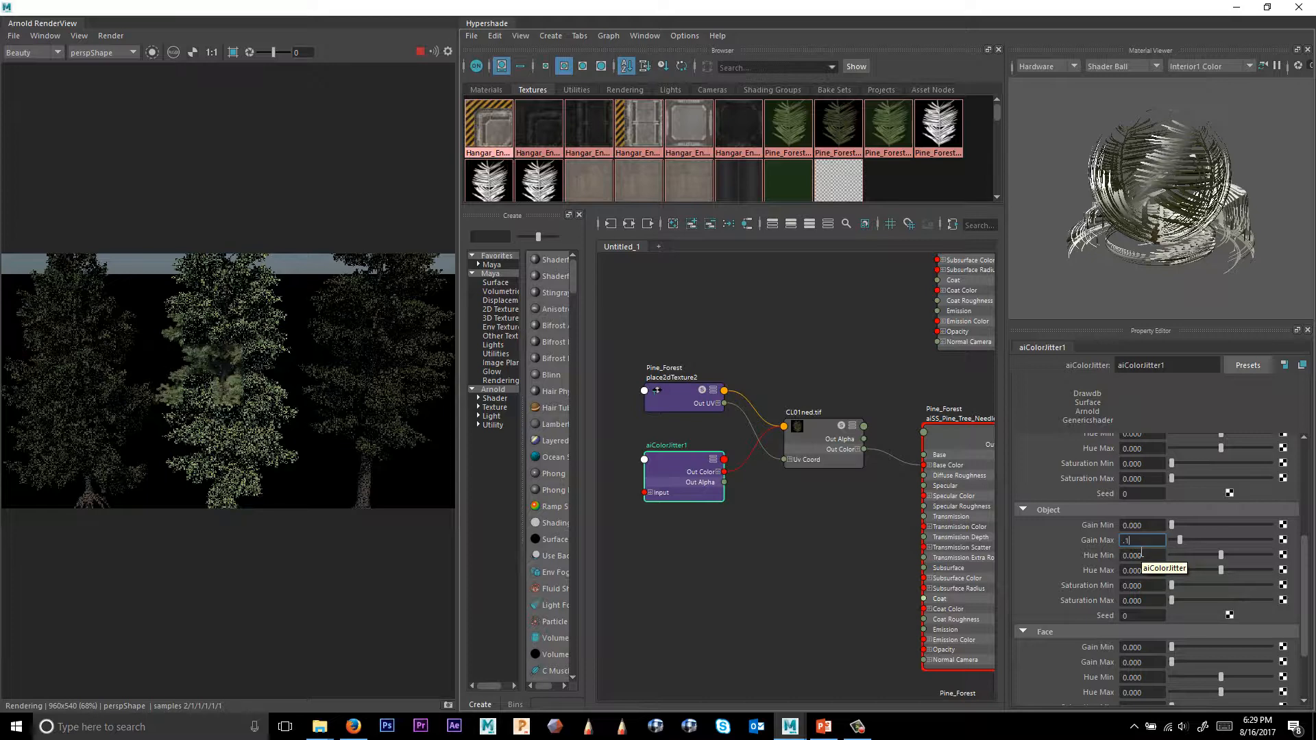
pyautogui.press('Return')
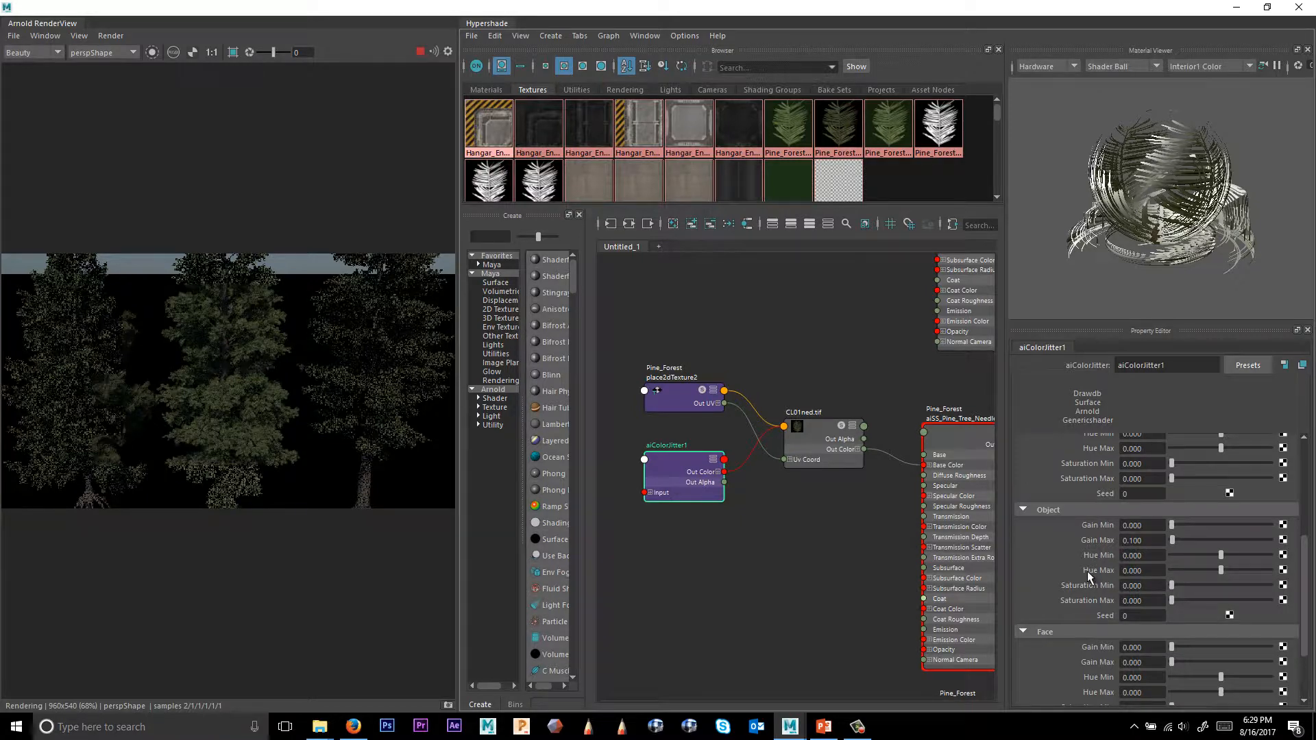
pyautogui.click(1202, 556)
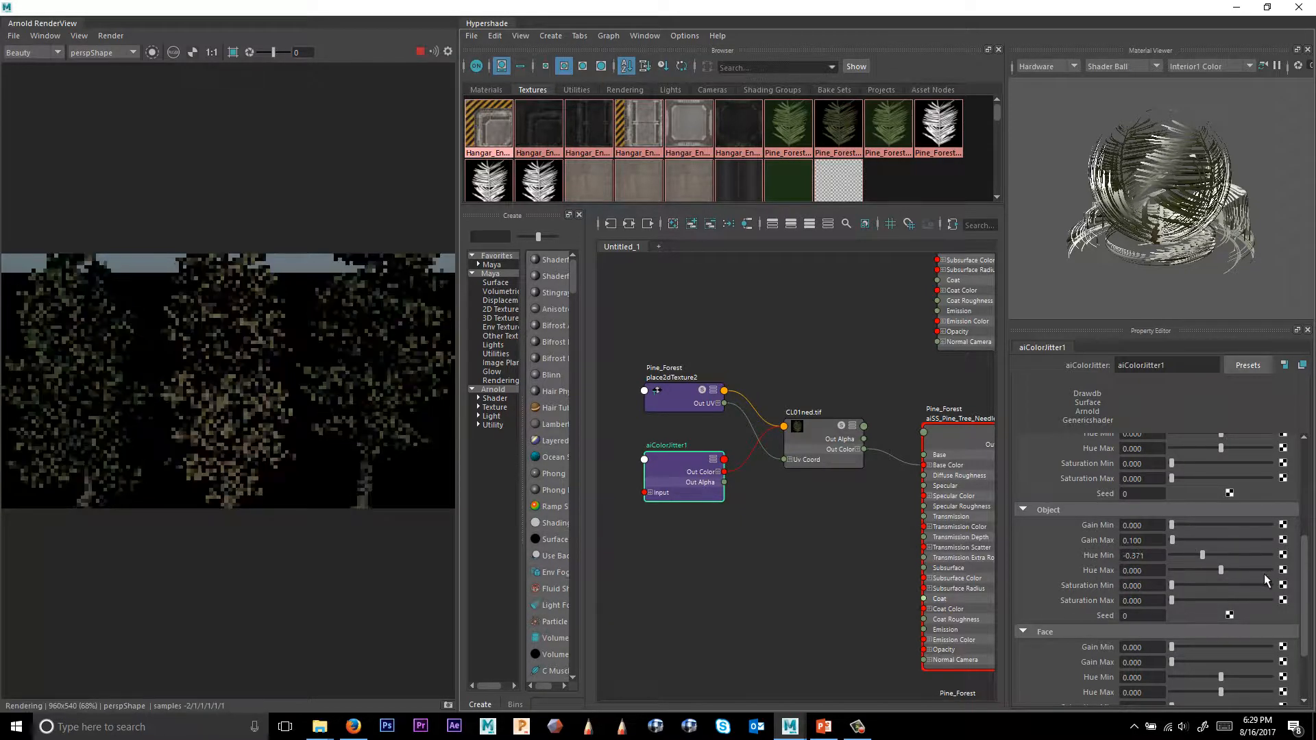
pyautogui.click(1240, 571)
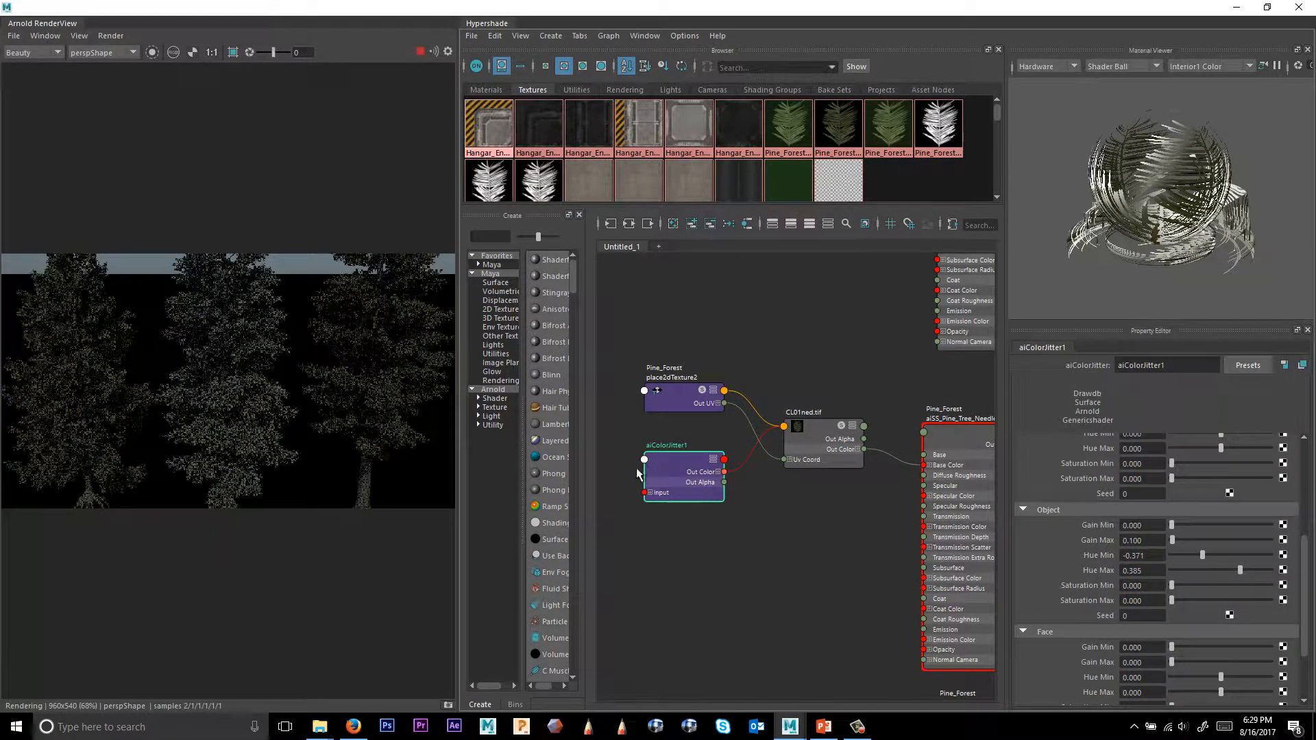
# Shift the hue of the jitter's Input colour toward olive while inspecting the render up close.
pyautogui.keyDown('alt'); pyautogui.moveTo(238, 403); pyautogui.dragTo(808, 399, button='right'); pyautogui.keyUp('alt')
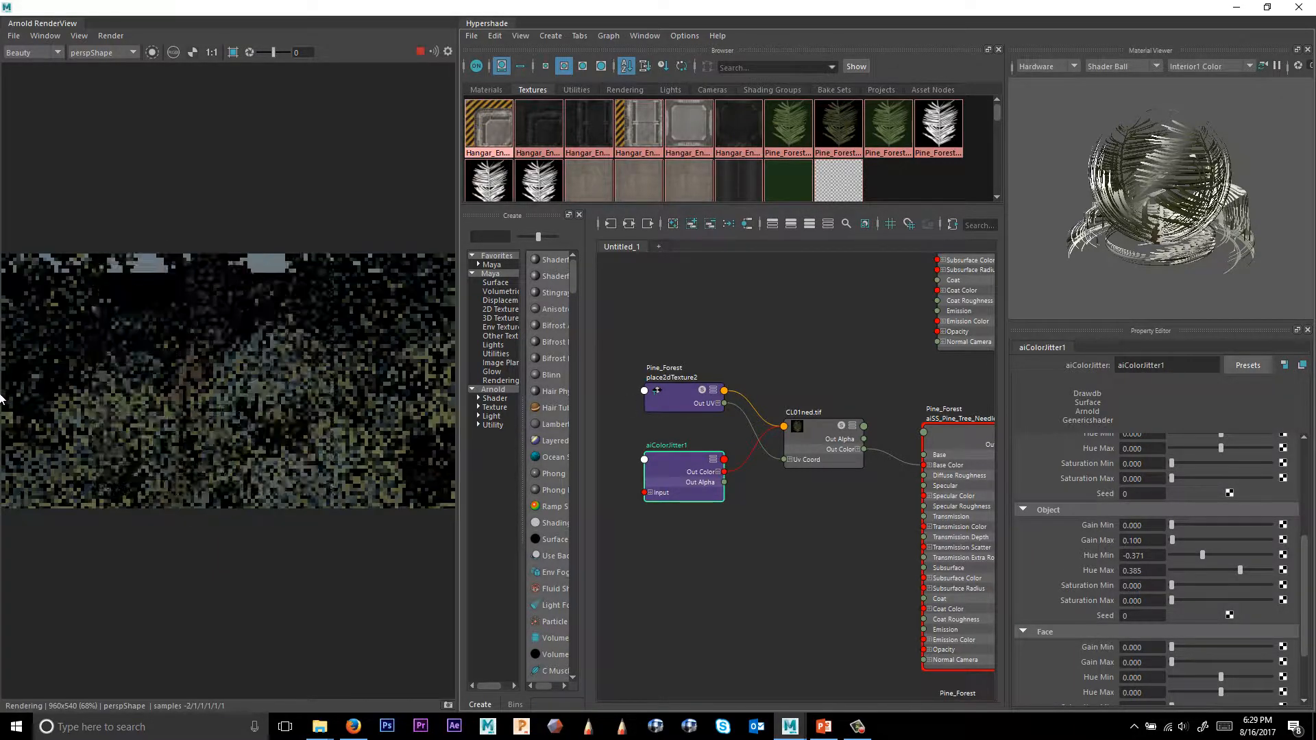
pyautogui.keyDown('alt'); pyautogui.moveTo(2, 396); pyautogui.dragTo(228, 409, button='right'); pyautogui.keyUp('alt')
pyautogui.keyDown('alt'); pyautogui.moveTo(228, 409); pyautogui.dragTo(301, 354); pyautogui.keyUp('alt')
pyautogui.keyDown('alt'); pyautogui.moveTo(344, 411); pyautogui.dragTo(203, 373); pyautogui.keyUp('alt')
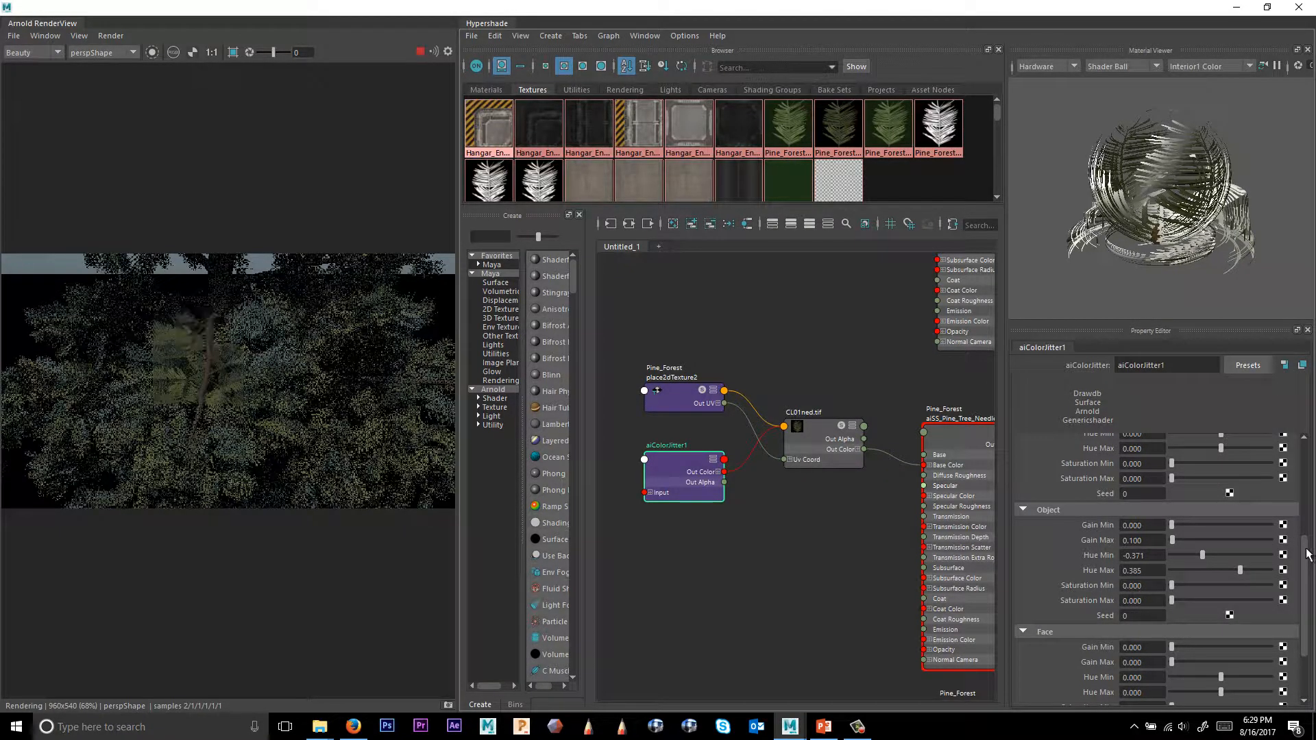
pyautogui.moveTo(1305, 557); pyautogui.dragTo(1304, 439)
pyautogui.click(1134, 441)
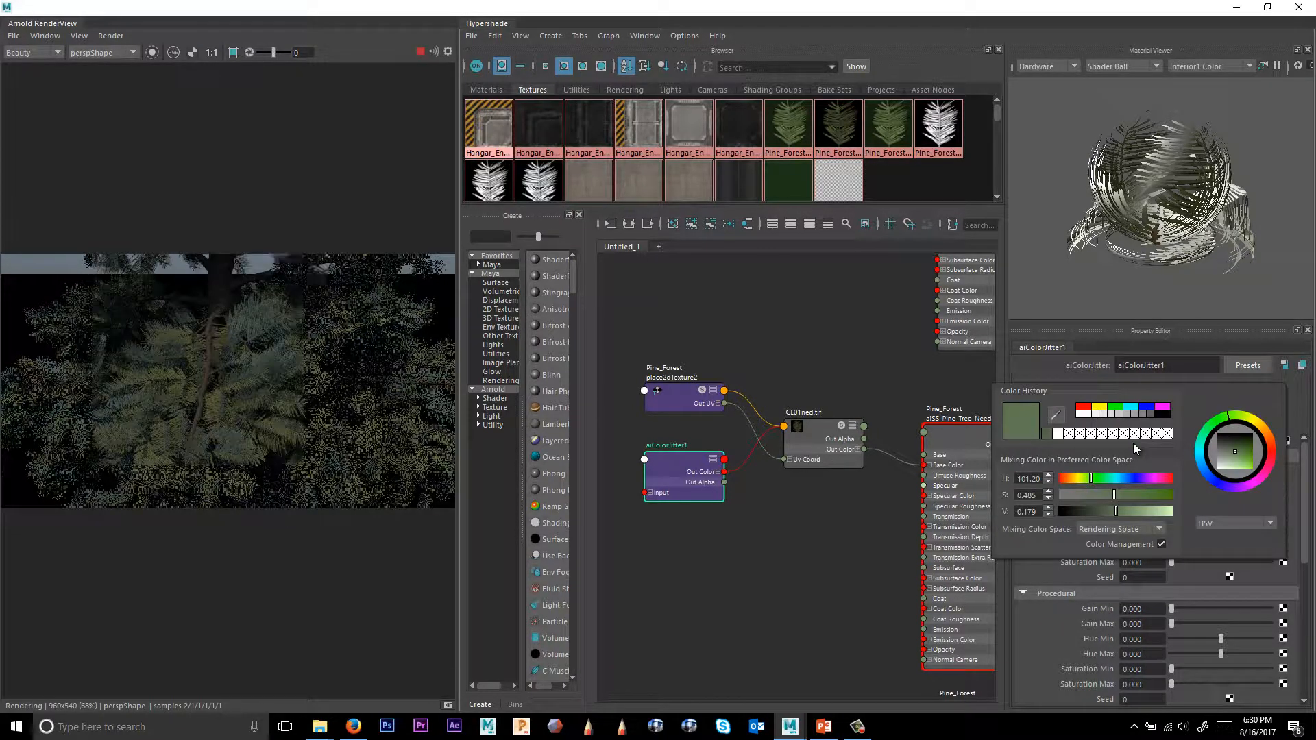
pyautogui.moveTo(1083, 474); pyautogui.dragTo(1074, 475)
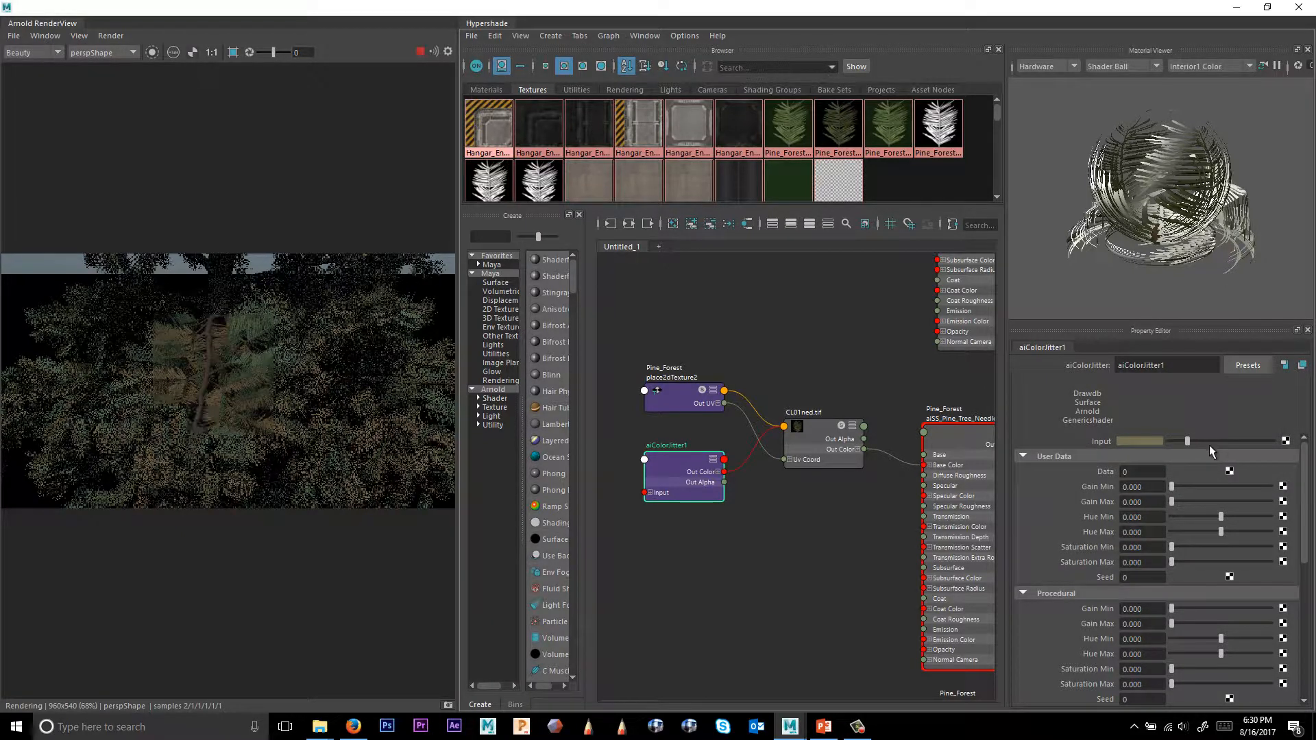
# Pick another tree in the render to load the aiSS_Pine_Tree_Needles_03 shader and graph its network.
pyautogui.moveTo(1305, 478); pyautogui.dragTo(1303, 527)
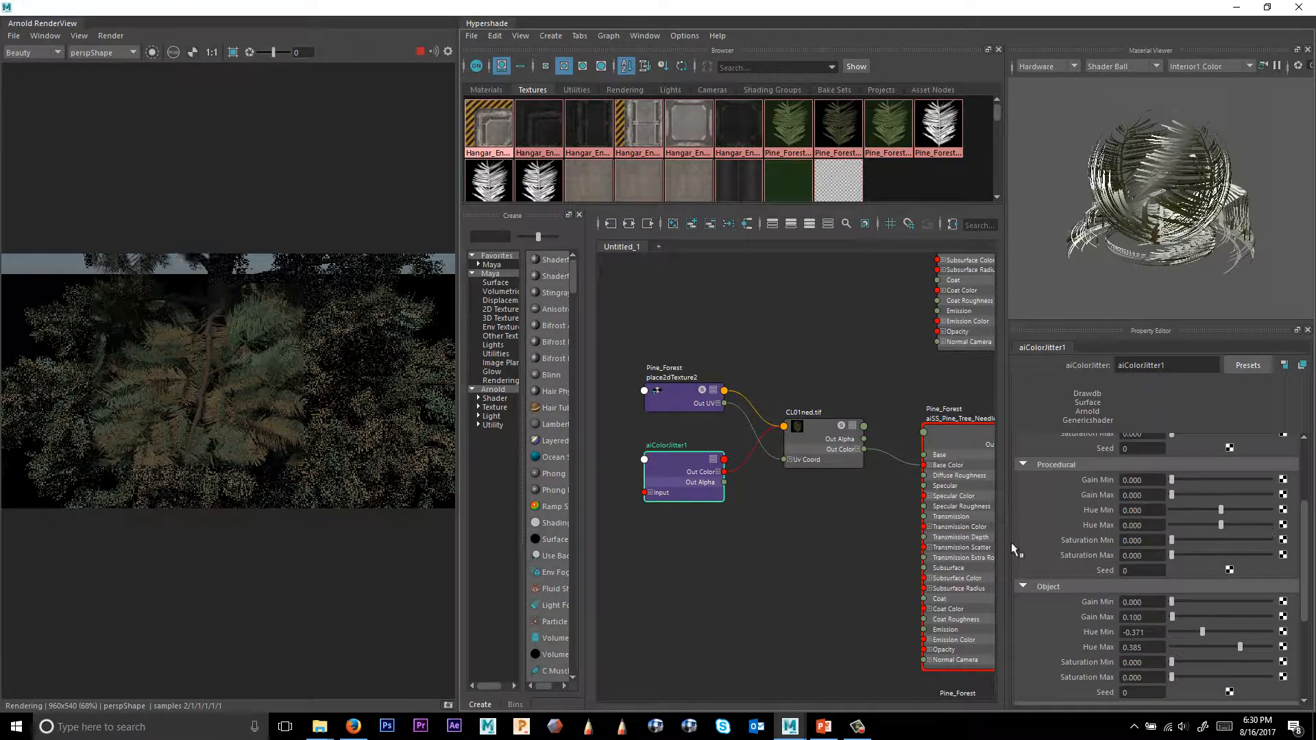
pyautogui.keyDown('alt'); pyautogui.moveTo(280, 391); pyautogui.dragTo(60, 330, button='right'); pyautogui.keyUp('alt')
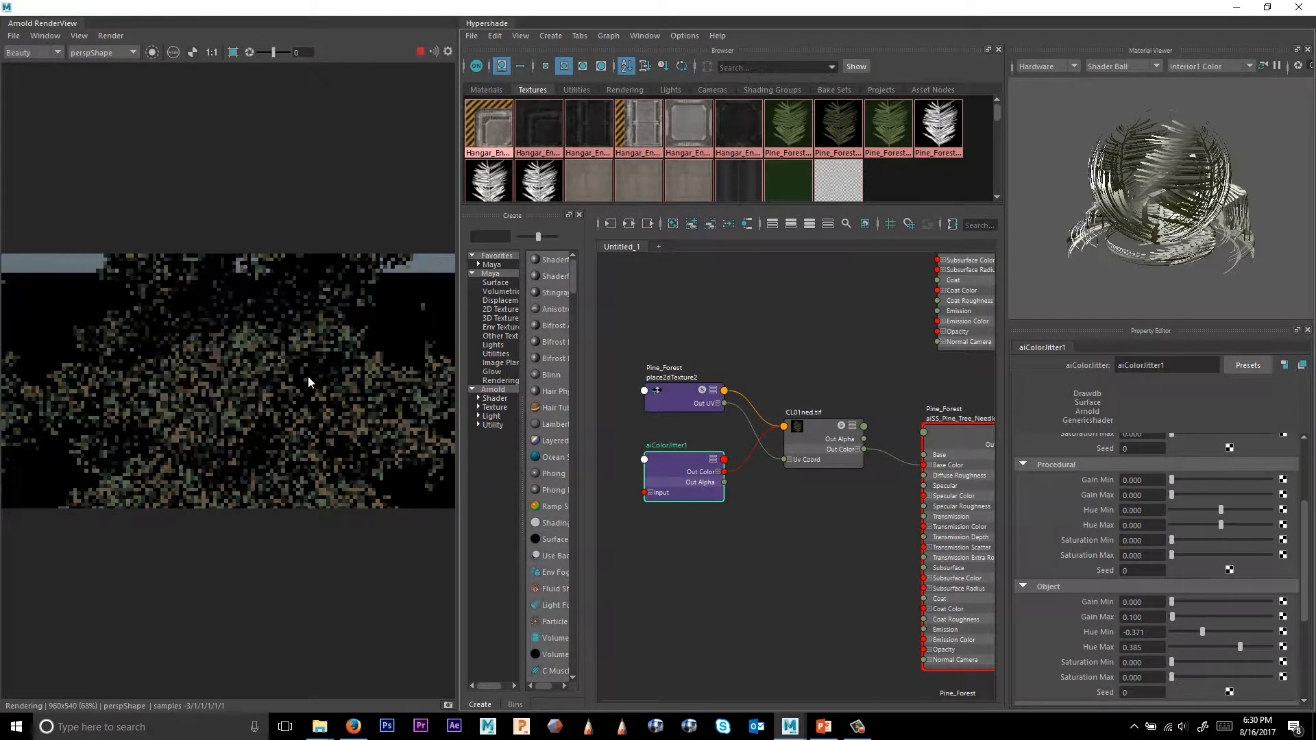
pyautogui.keyDown('alt'); pyautogui.moveTo(307, 376); pyautogui.dragTo(92, 329, button='right'); pyautogui.keyUp('alt')
pyautogui.keyDown('alt'); pyautogui.moveTo(350, 384); pyautogui.dragTo(151, 355, button='right'); pyautogui.keyUp('alt')
pyautogui.keyDown('alt'); pyautogui.moveTo(305, 374); pyautogui.dragTo(50, 320, button='right'); pyautogui.keyUp('alt')
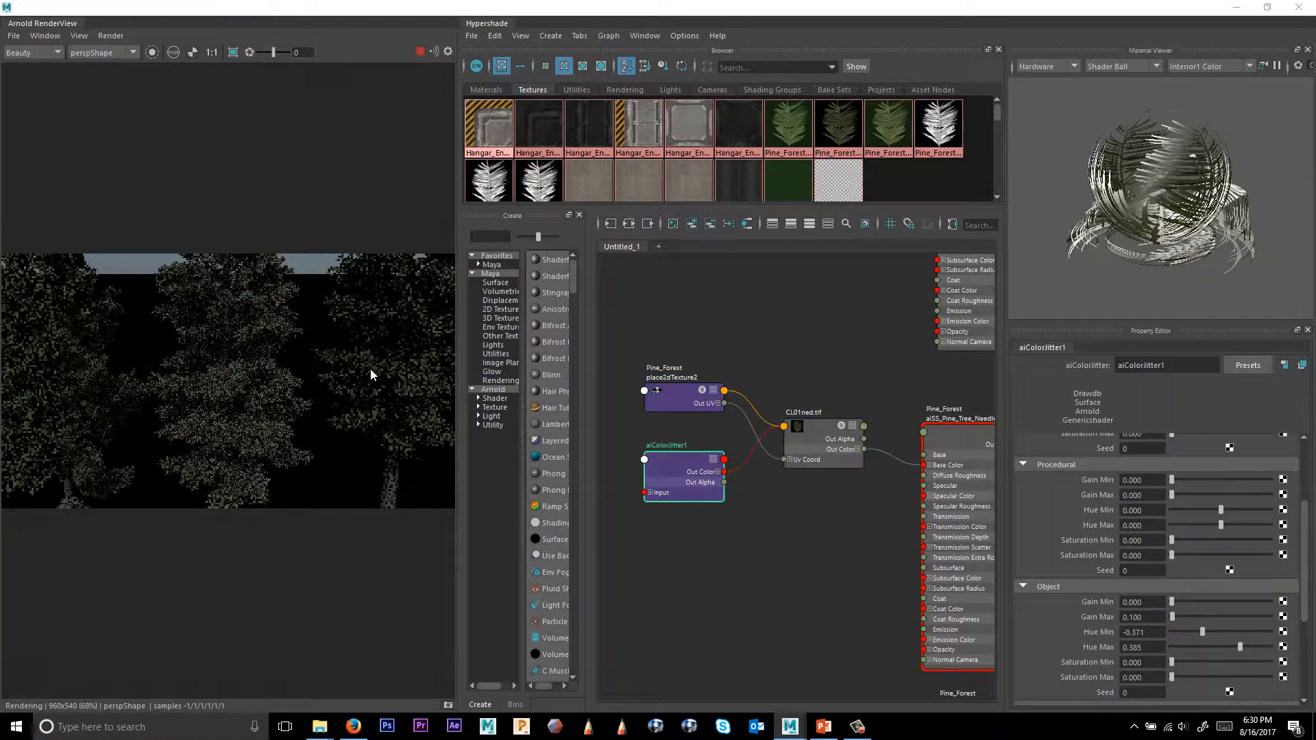
pyautogui.click(421, 401)
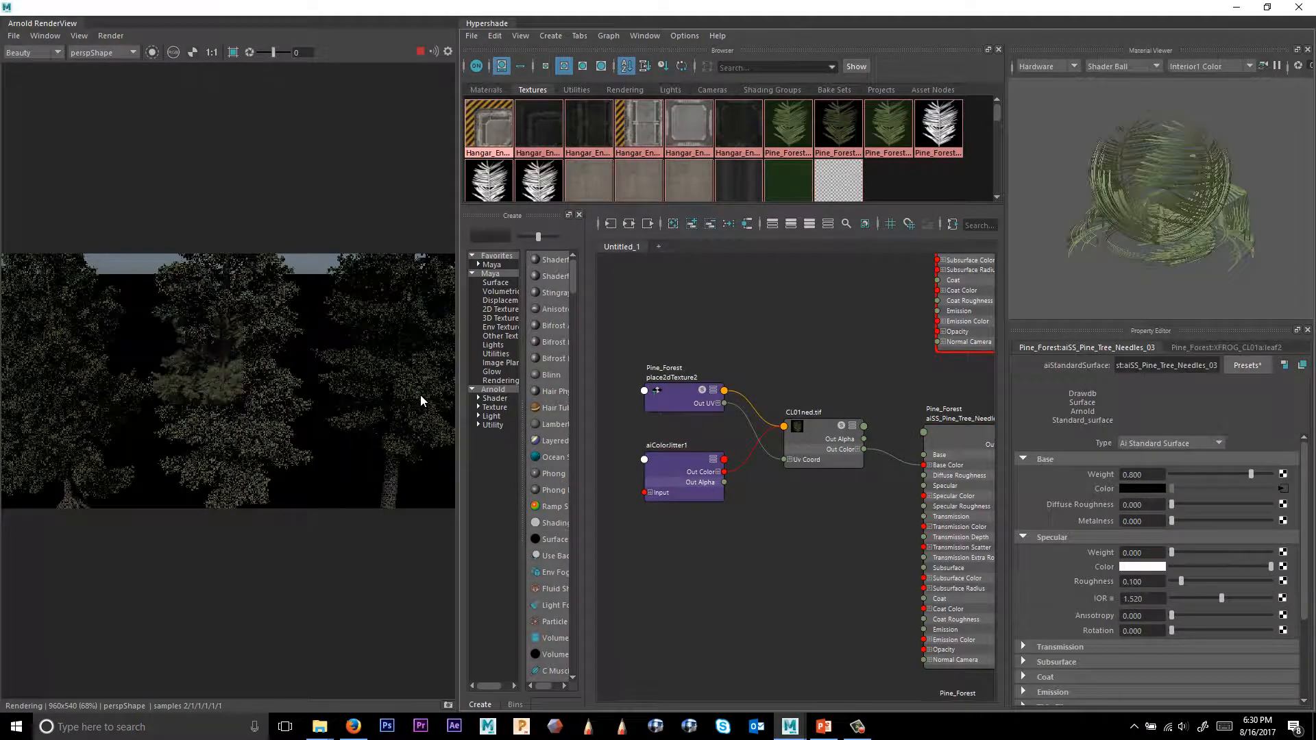
pyautogui.keyDown('alt'); pyautogui.moveTo(830, 414); pyautogui.dragTo(749, 644, button='middle'); pyautogui.keyUp('alt')
pyautogui.moveTo(836, 481)
pyautogui.keyDown('alt'); pyautogui.mouseDown(button='middle')
pyautogui.moveTo(764, 488)
pyautogui.moveTo(829, 437)
pyautogui.moveTo(840, 396)
pyautogui.mouseUp(button='middle'); pyautogui.keyUp('alt')
pyautogui.scroll(-2, 796, 414)
pyautogui.scroll(-1, 825, 461)
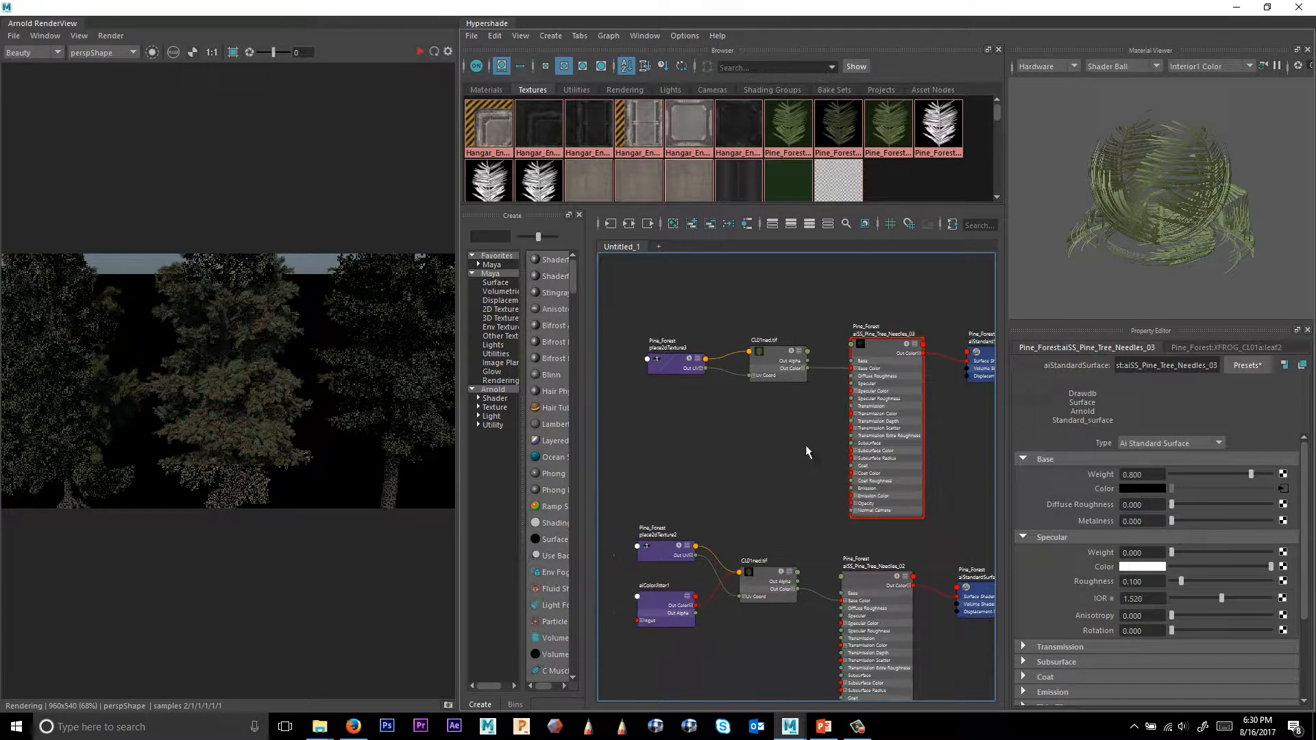
# Copy and paste the aiColorJitter node and connect the copy to the Color Offset of the Needles_03 CL01ned.tif texture.
pyautogui.click(666, 607)
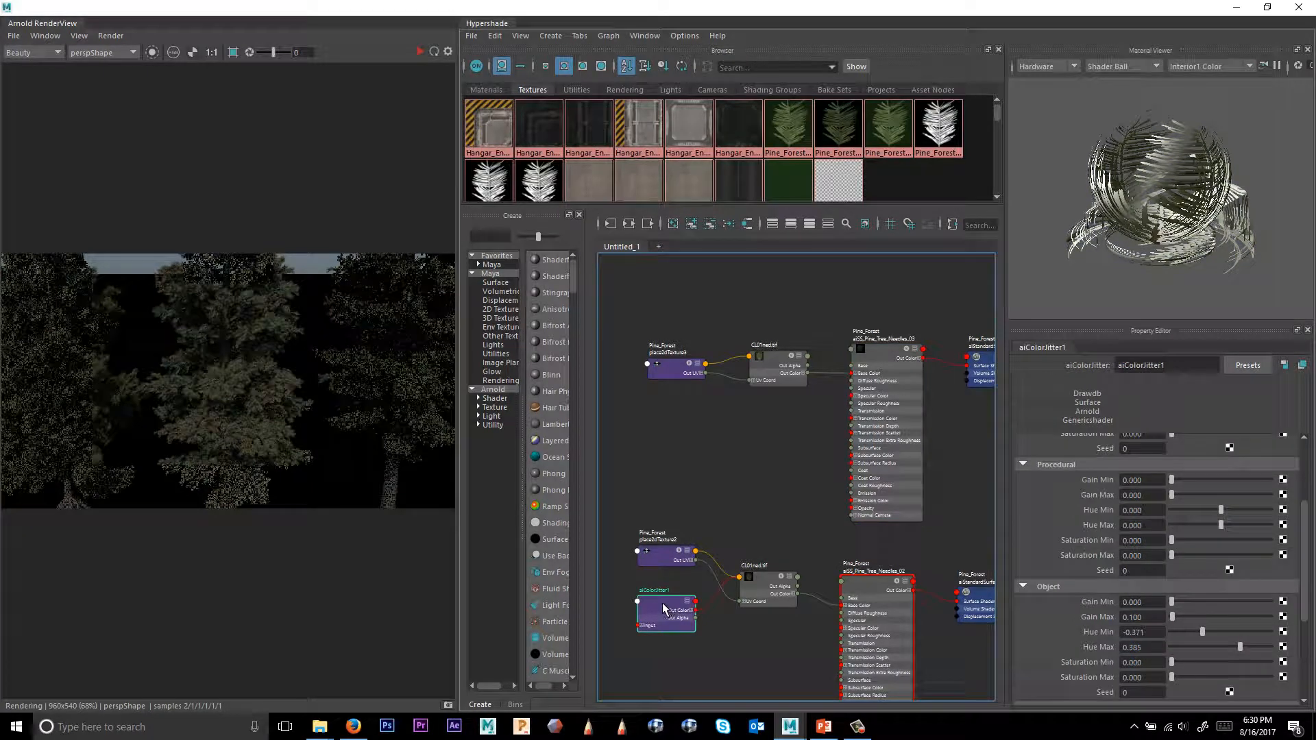
pyautogui.hotkey('ctrl', 'c')
pyautogui.hotkey('ctrl', 'v')
pyautogui.moveTo(728, 452); pyautogui.dragTo(695, 402)
pyautogui.keyDown('alt'); pyautogui.moveTo(880, 375); pyautogui.dragTo(855, 408, button='middle'); pyautogui.keyUp('alt')
pyautogui.click(763, 399)
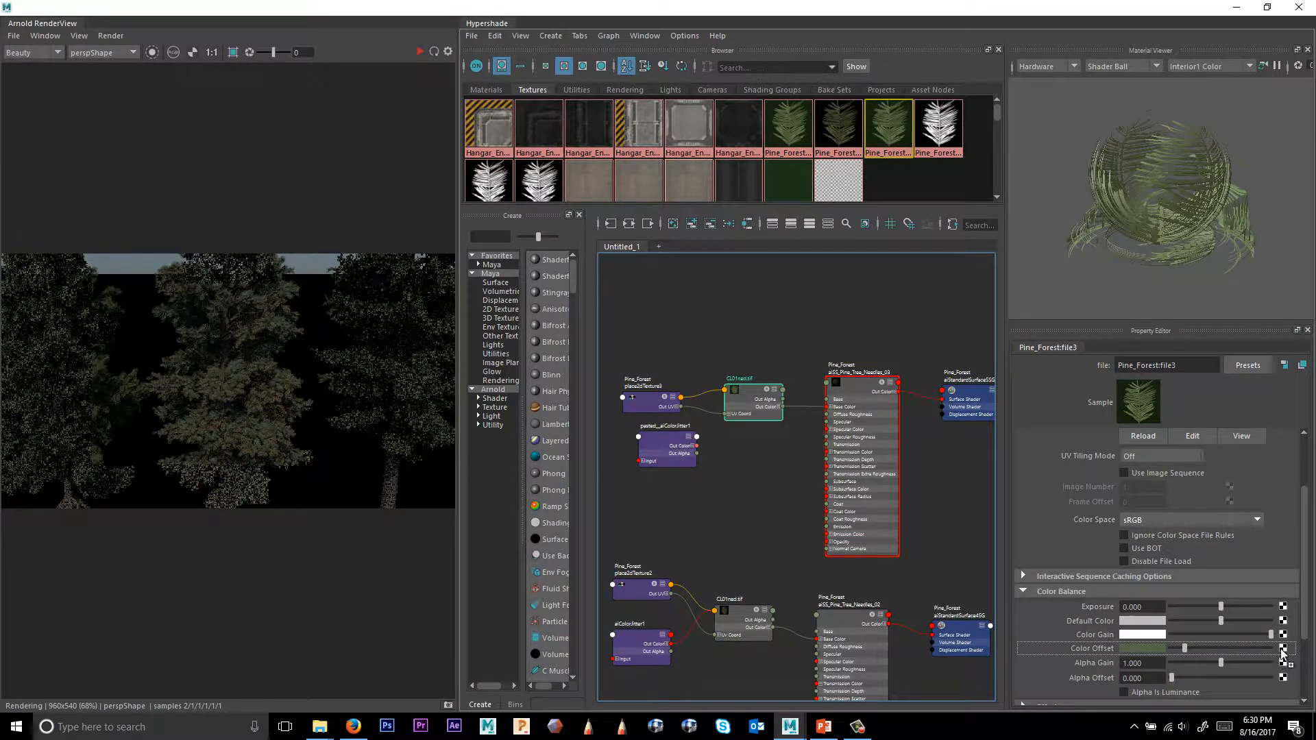
pyautogui.moveTo(1283, 653); pyautogui.dragTo(1283, 652, button='middle')
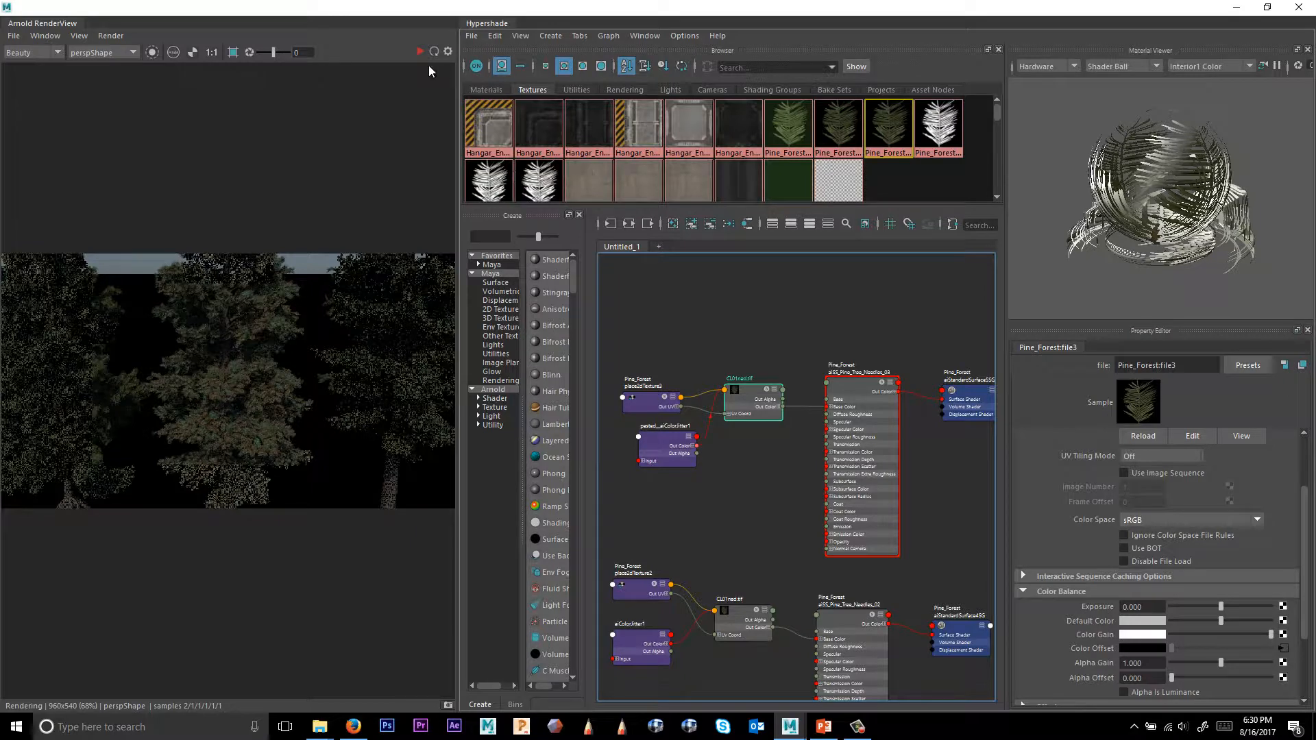
pyautogui.click(1282, 649)
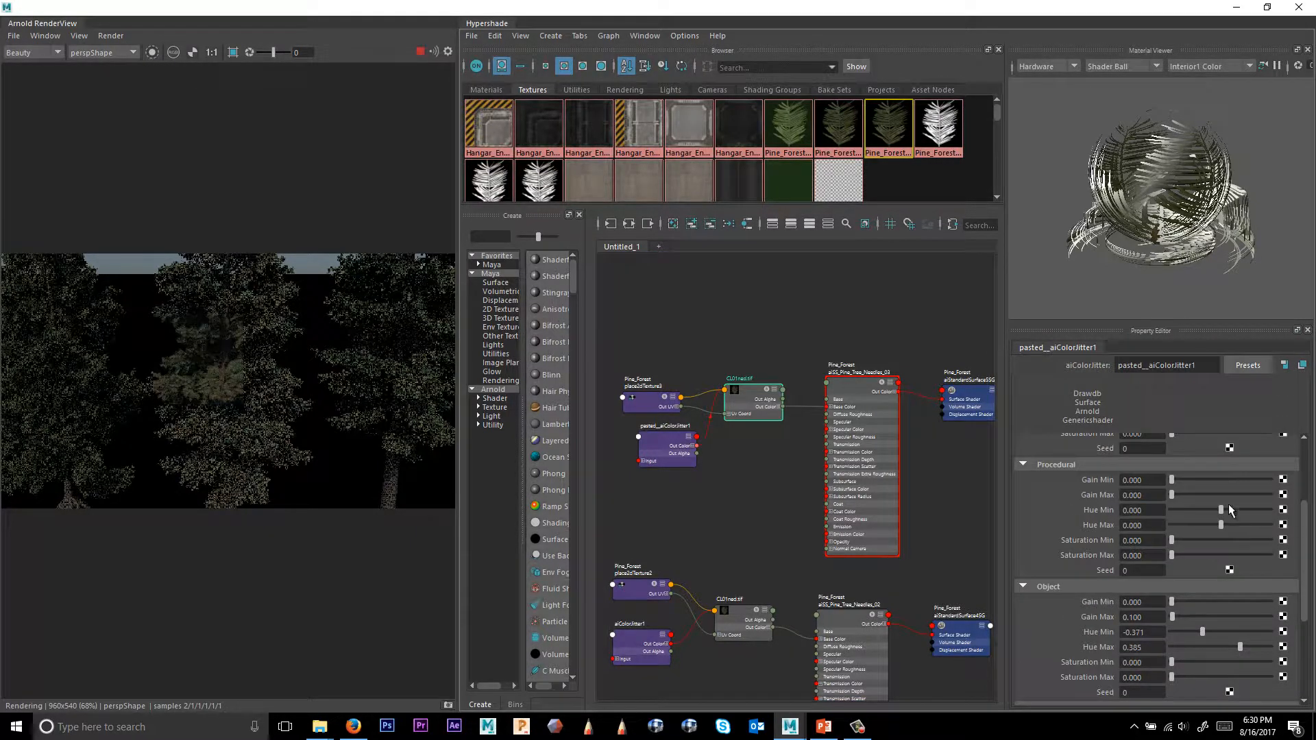
# Brighten the copied jitter's Input colour and set its Object Gain Max 0.629, Hue Min -0.455, Hue Max 0.455.
pyautogui.scroll(3, 1204, 491)
pyautogui.moveTo(1189, 442); pyautogui.dragTo(1209, 444)
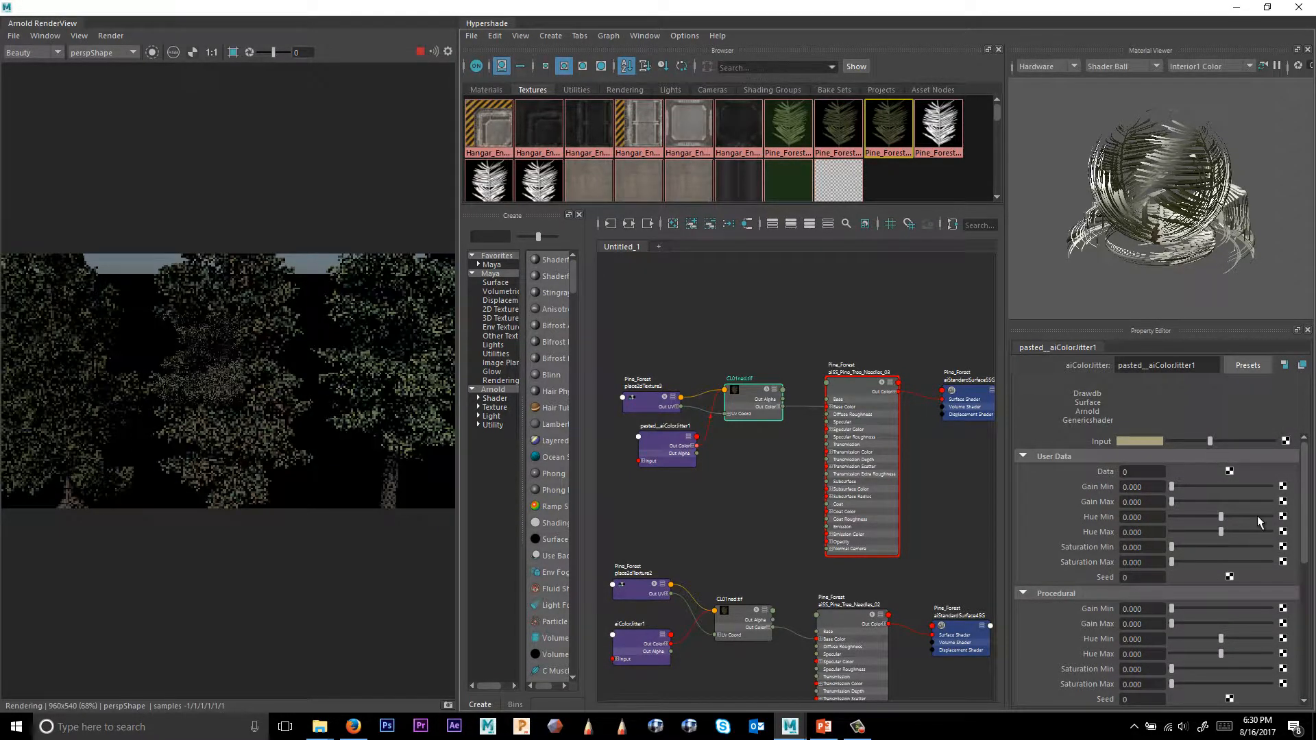
pyautogui.scroll(-4, 1183, 630)
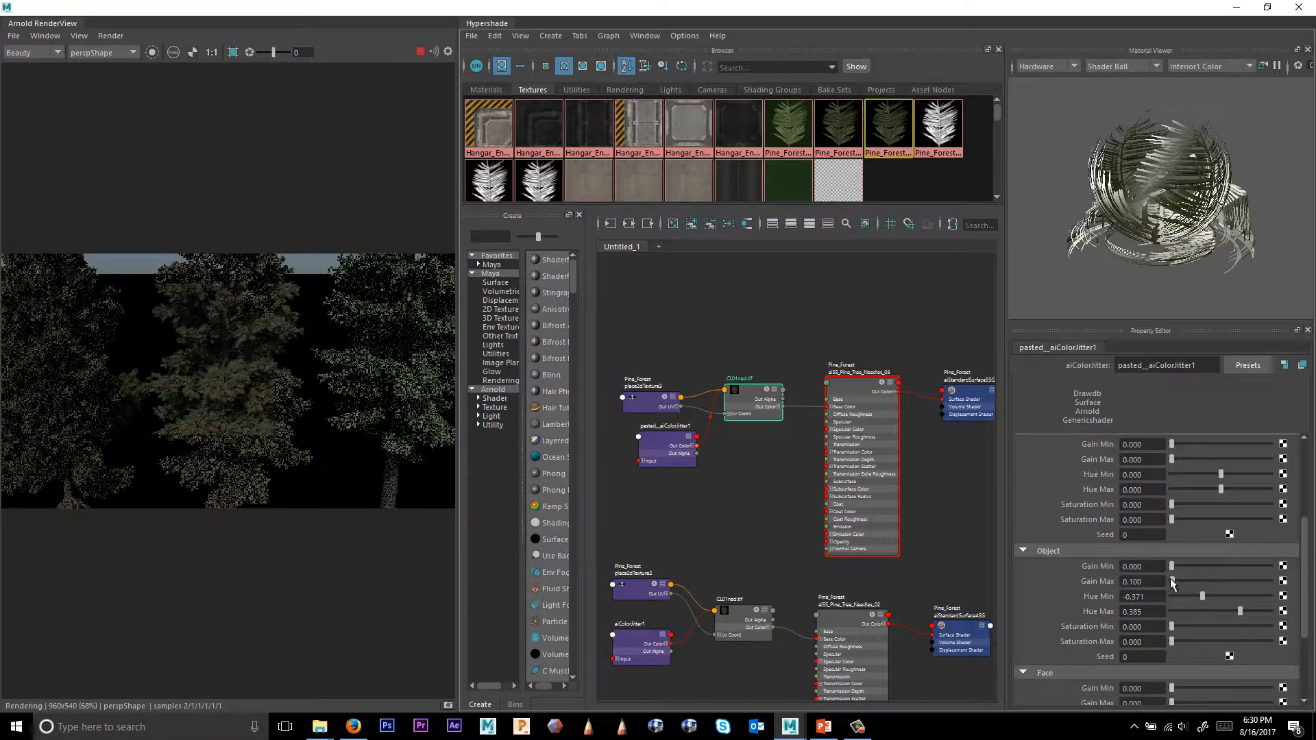
pyautogui.moveTo(1172, 581); pyautogui.dragTo(1242, 615)
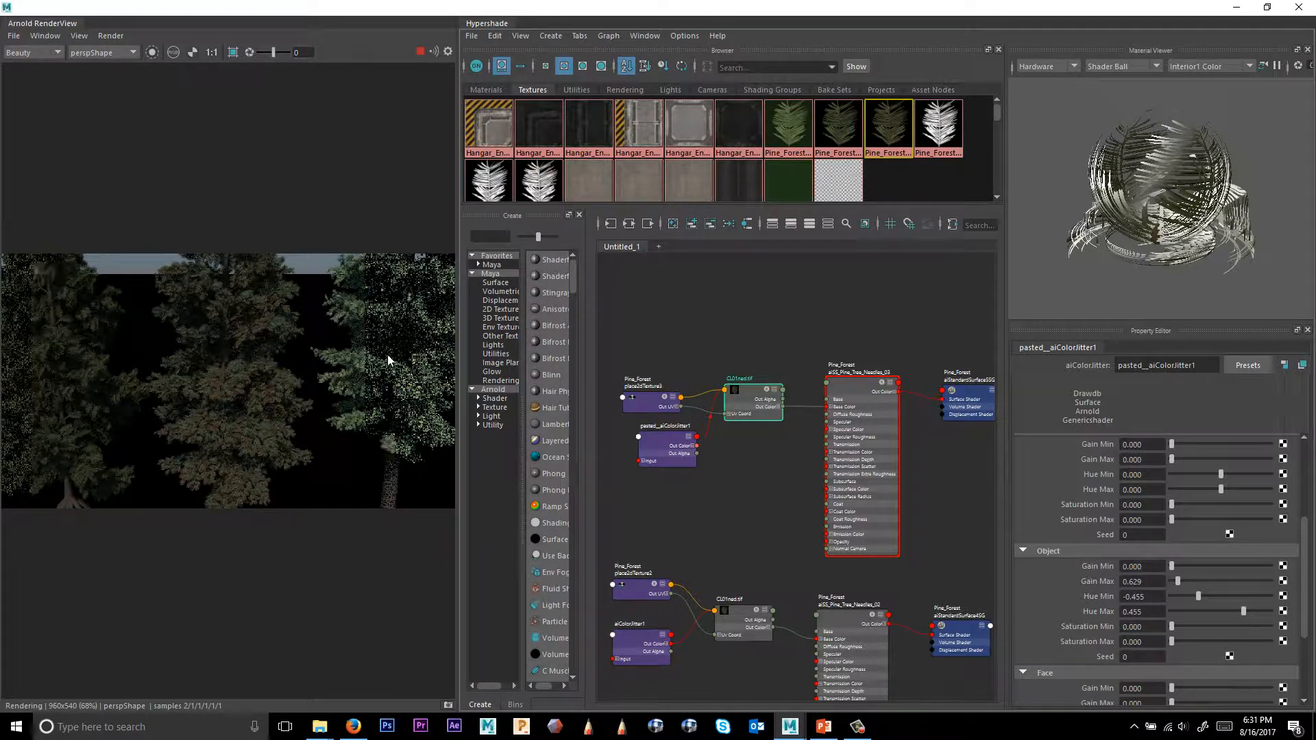
# Review the forest render in an enlarged Arnold RenderView, then close the RenderView.
pyautogui.keyDown('alt'); pyautogui.moveTo(836, 391); pyautogui.dragTo(841, 356, button='middle'); pyautogui.keyUp('alt')
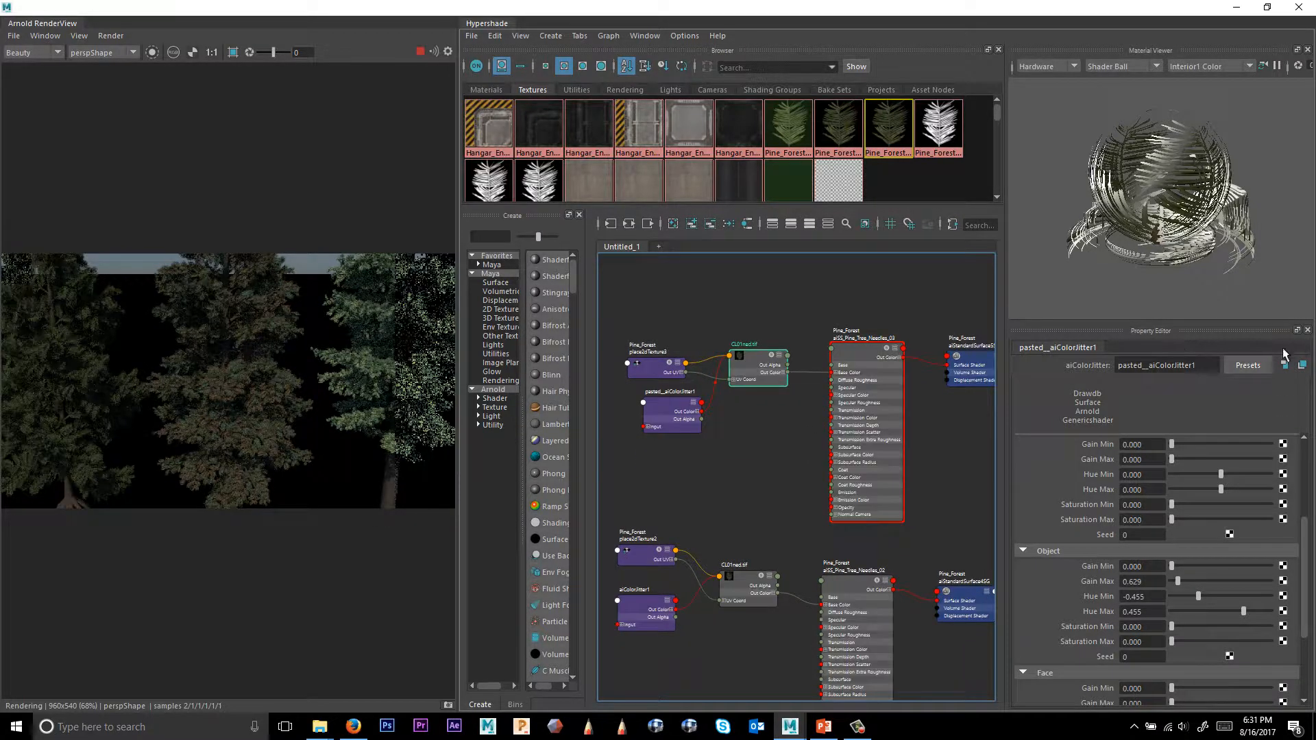
pyautogui.click(1247, 365)
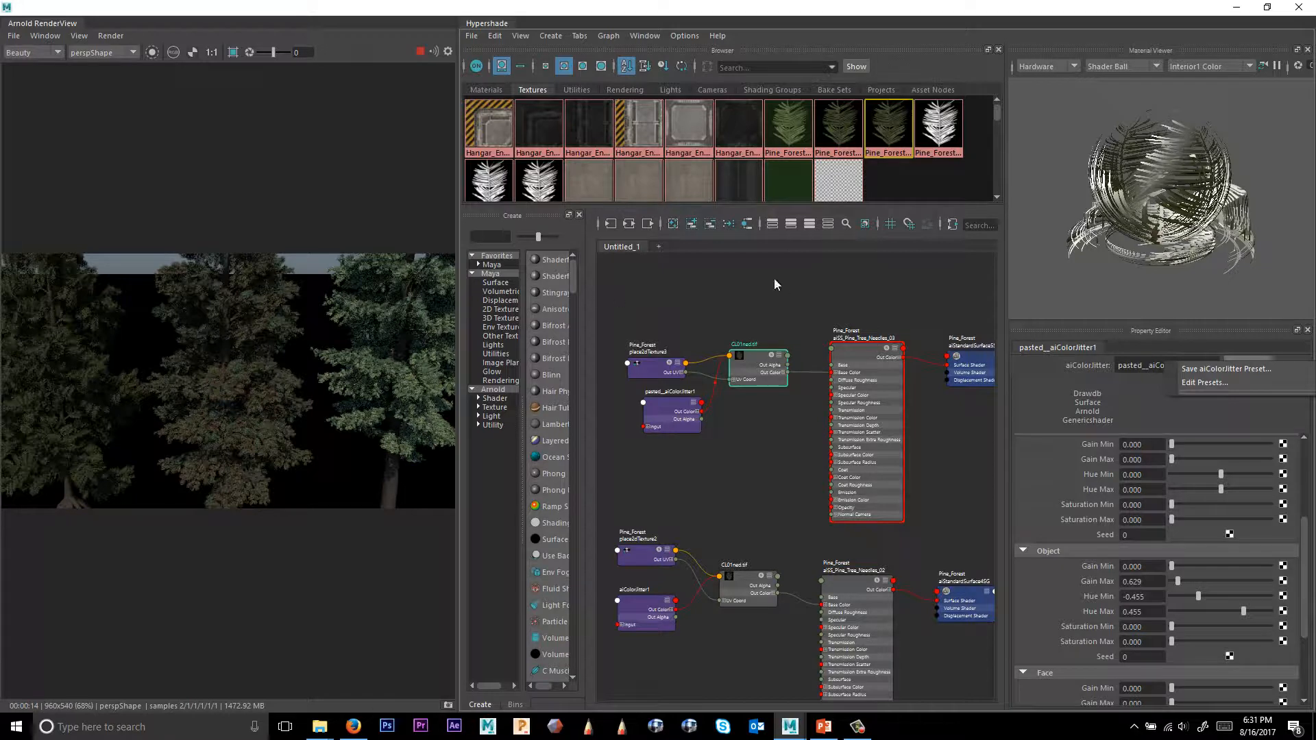
pyautogui.keyDown('alt'); pyautogui.moveTo(775, 322); pyautogui.dragTo(793, 292, button='middle'); pyautogui.keyUp('alt')
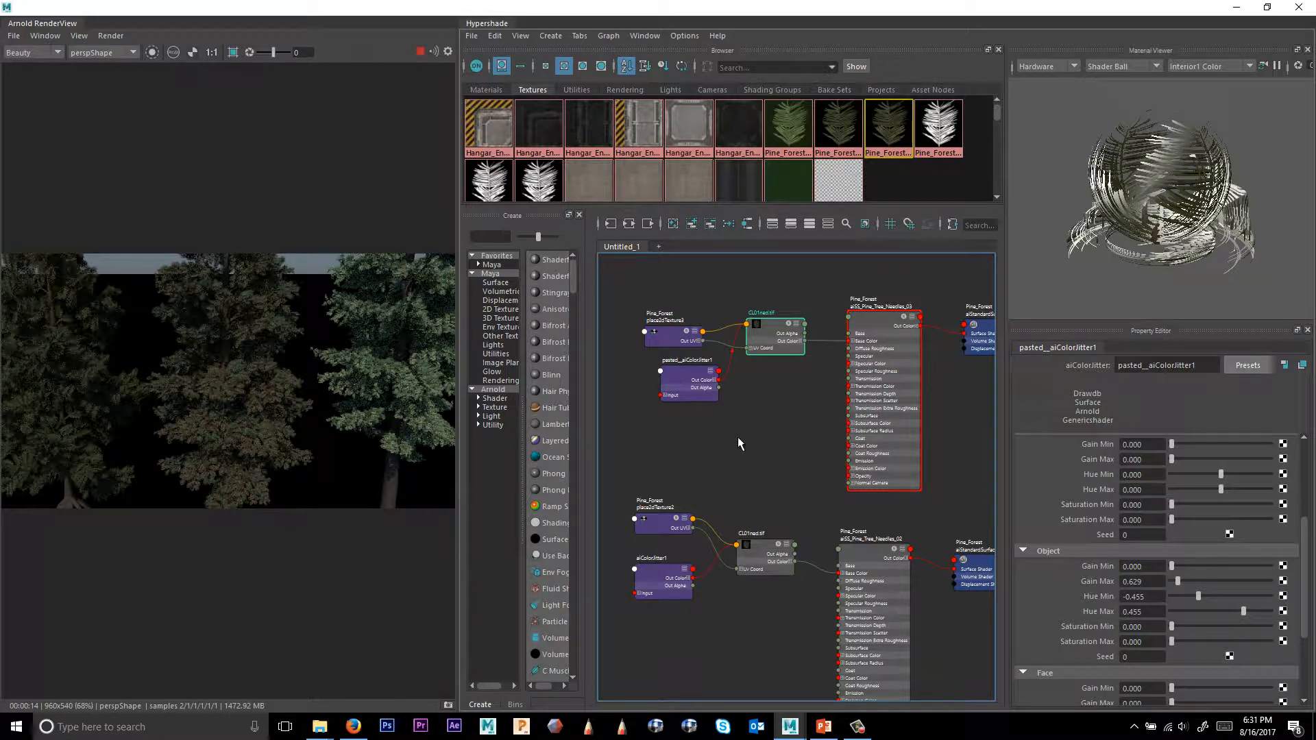
pyautogui.doubleClick(31, 23)
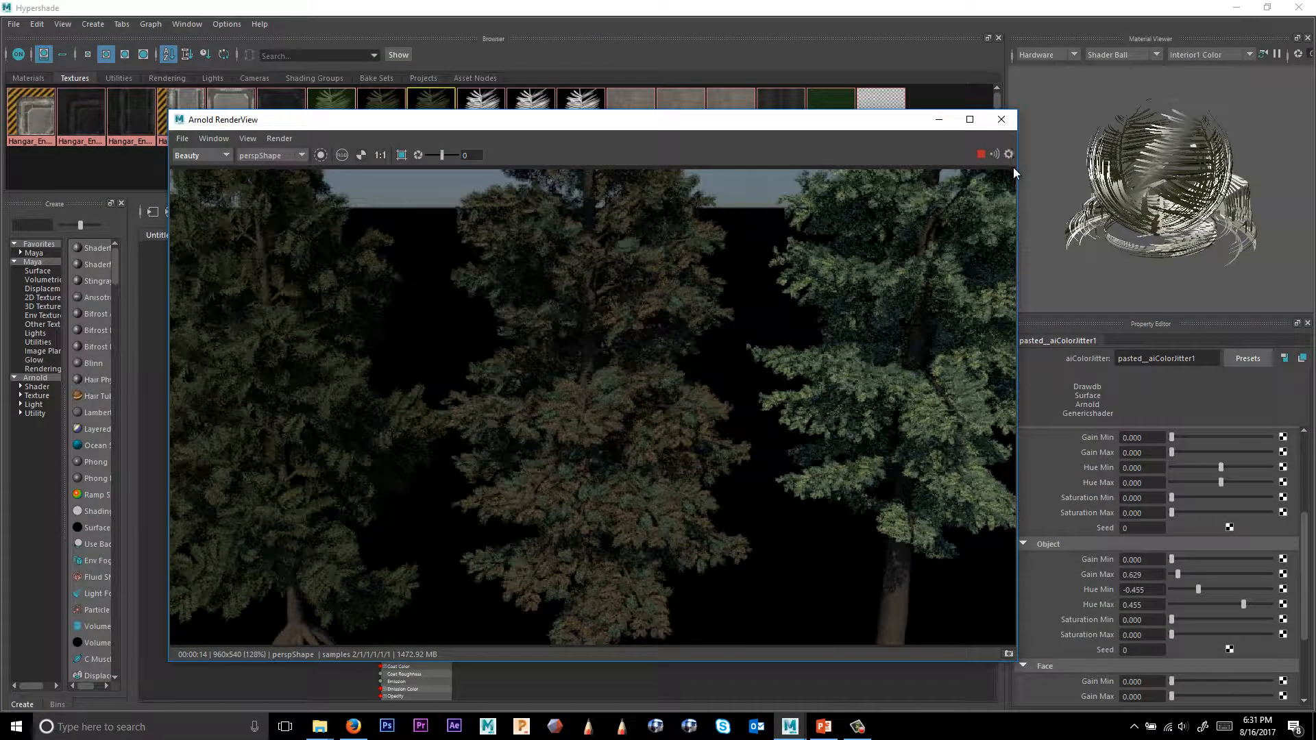
pyautogui.click(1001, 119)
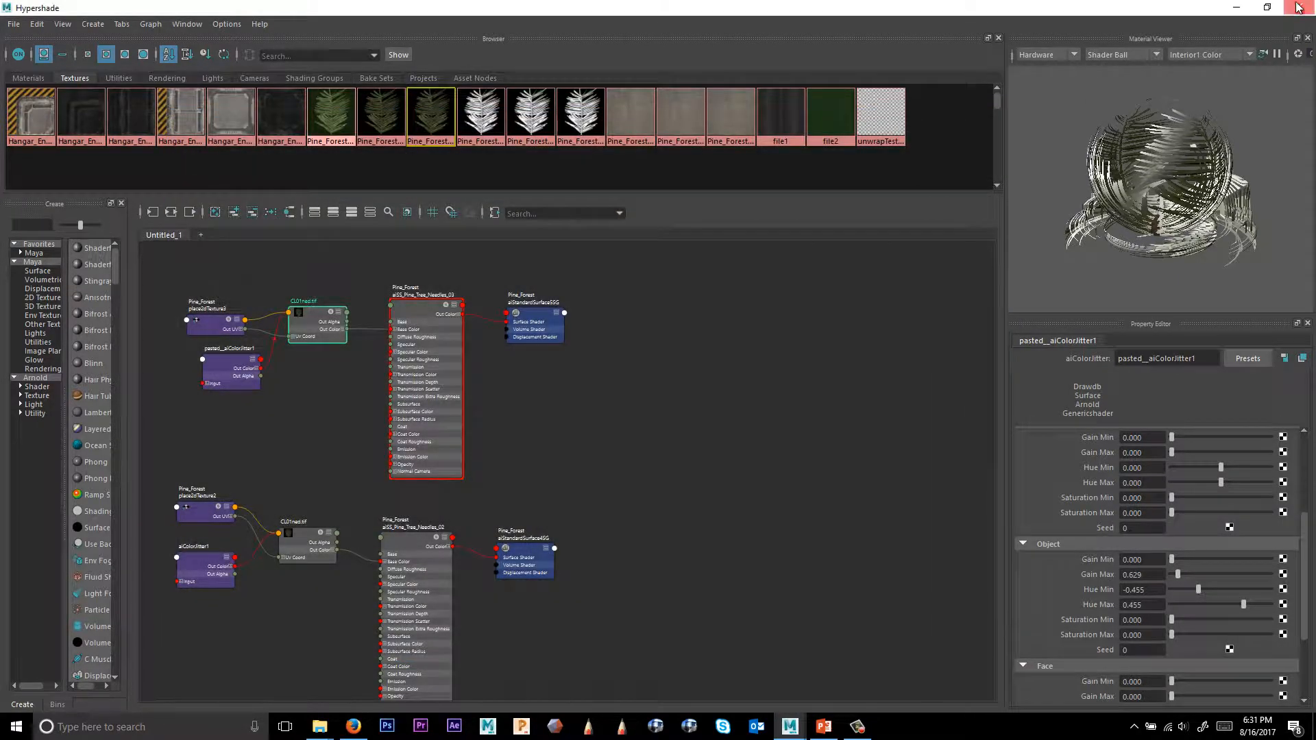
# Close the Hypershade window and return to the scene viewport.
pyautogui.click(1298, 7)
pyautogui.keyDown('alt'); pyautogui.moveTo(603, 303); pyautogui.dragTo(605, 271); pyautogui.keyUp('alt')
pyautogui.keyDown('alt'); pyautogui.moveTo(606, 288); pyautogui.dragTo(432, 337, button='right'); pyautogui.keyUp('alt')
pyautogui.keyDown('alt'); pyautogui.moveTo(703, 370); pyautogui.dragTo(626, 378); pyautogui.keyUp('alt')
pyautogui.keyDown('alt'); pyautogui.moveTo(626, 383); pyautogui.dragTo(823, 427, button='right'); pyautogui.keyUp('alt')
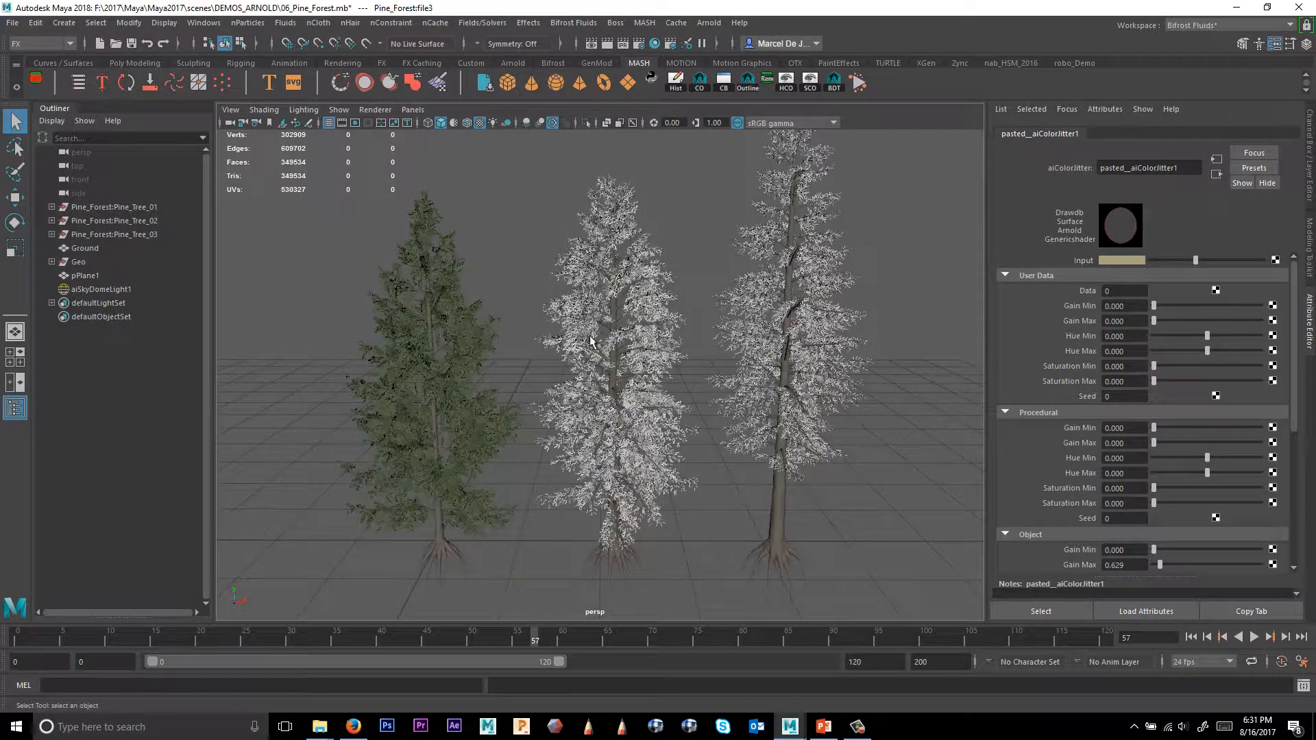
# Export Pine_Tree_01 as an Arnold StandIn, overwriting Tree_01_Lib.ass in the DEMOS_ARNOLD folder.
pyautogui.click(134, 208)
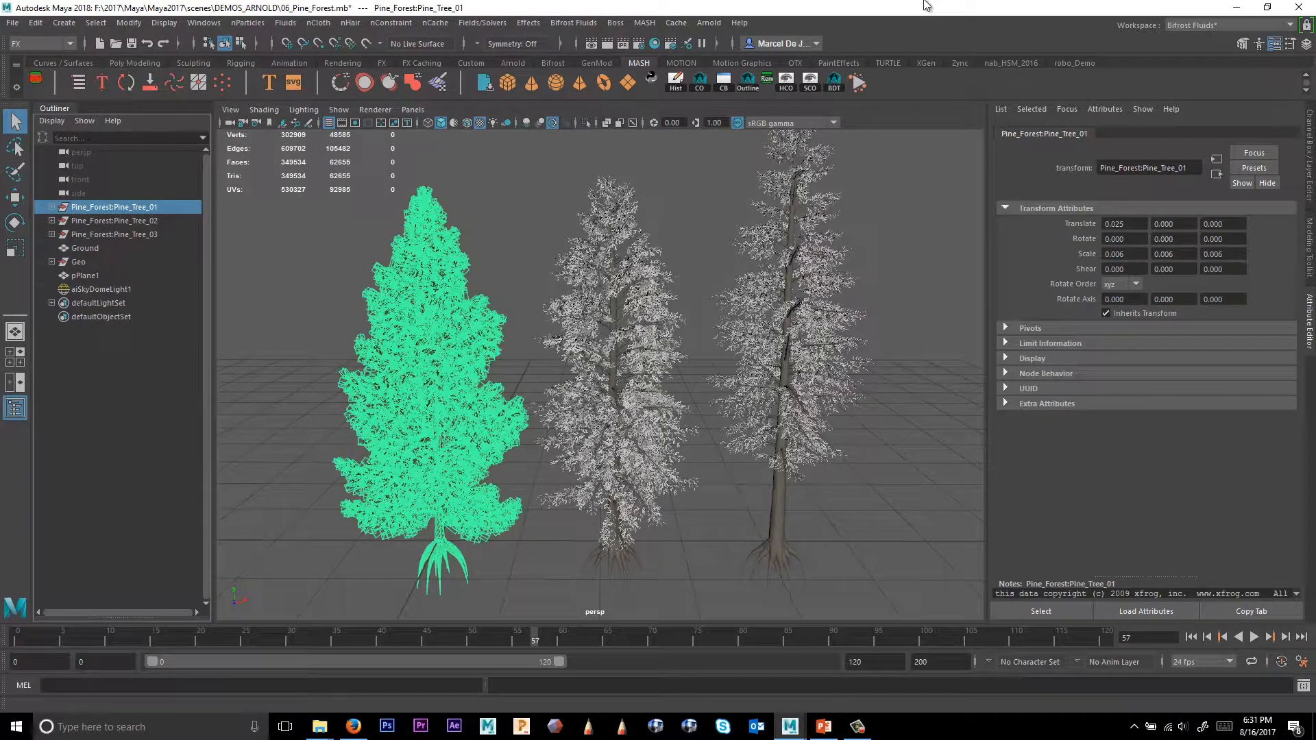
pyautogui.click(708, 23)
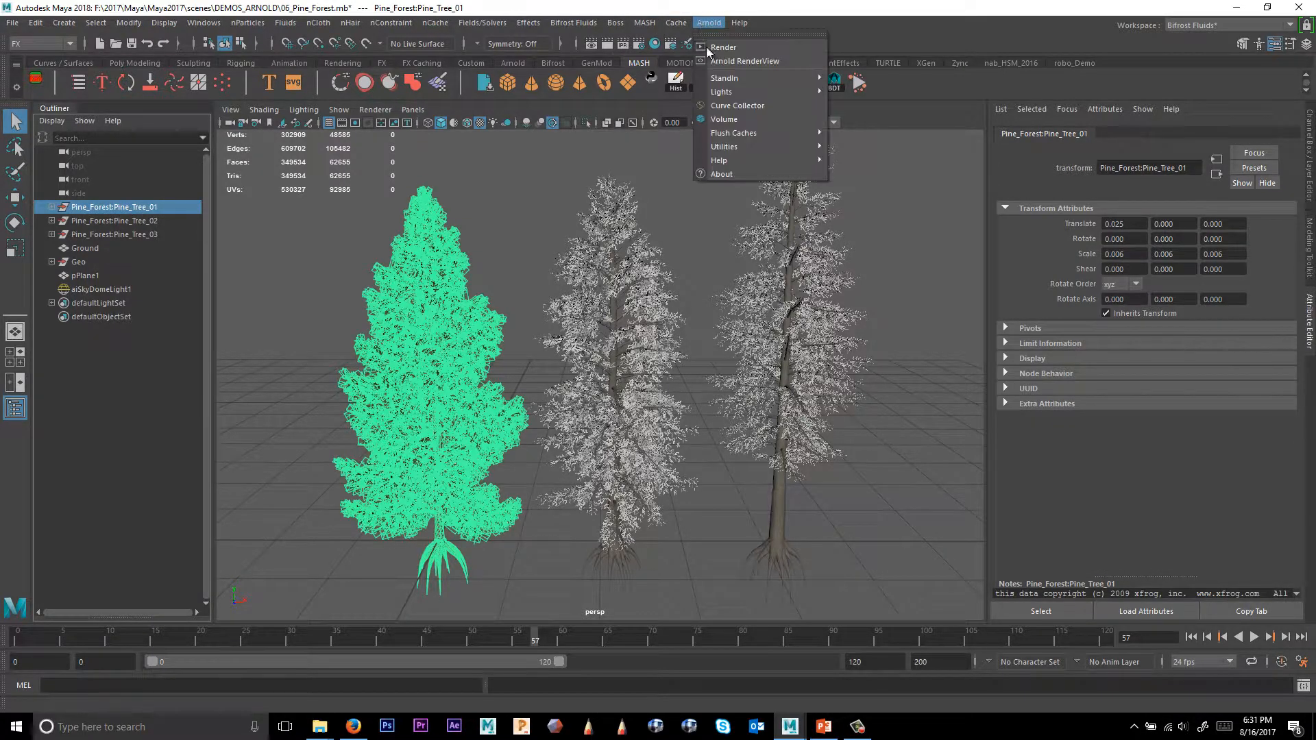
pyautogui.moveTo(767, 78)
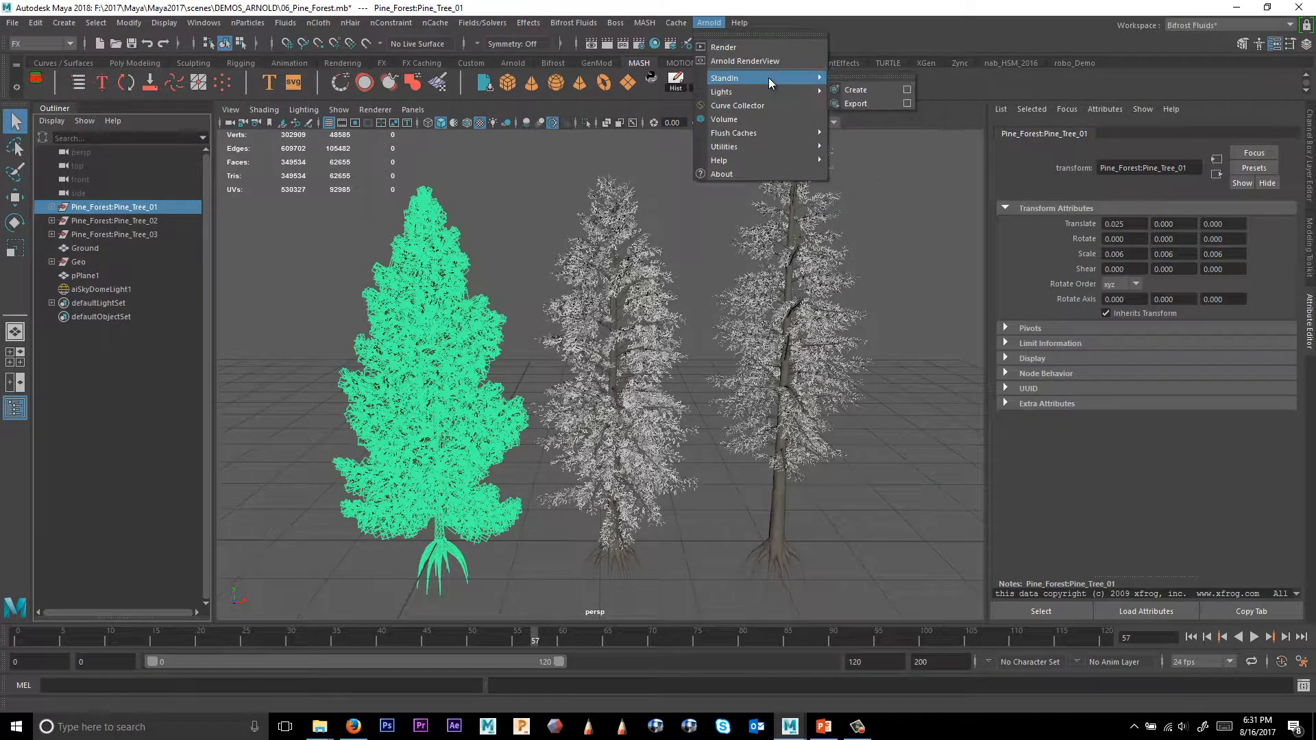
pyautogui.click(876, 77)
pyautogui.moveTo(884, 58); pyautogui.dragTo(917, 221)
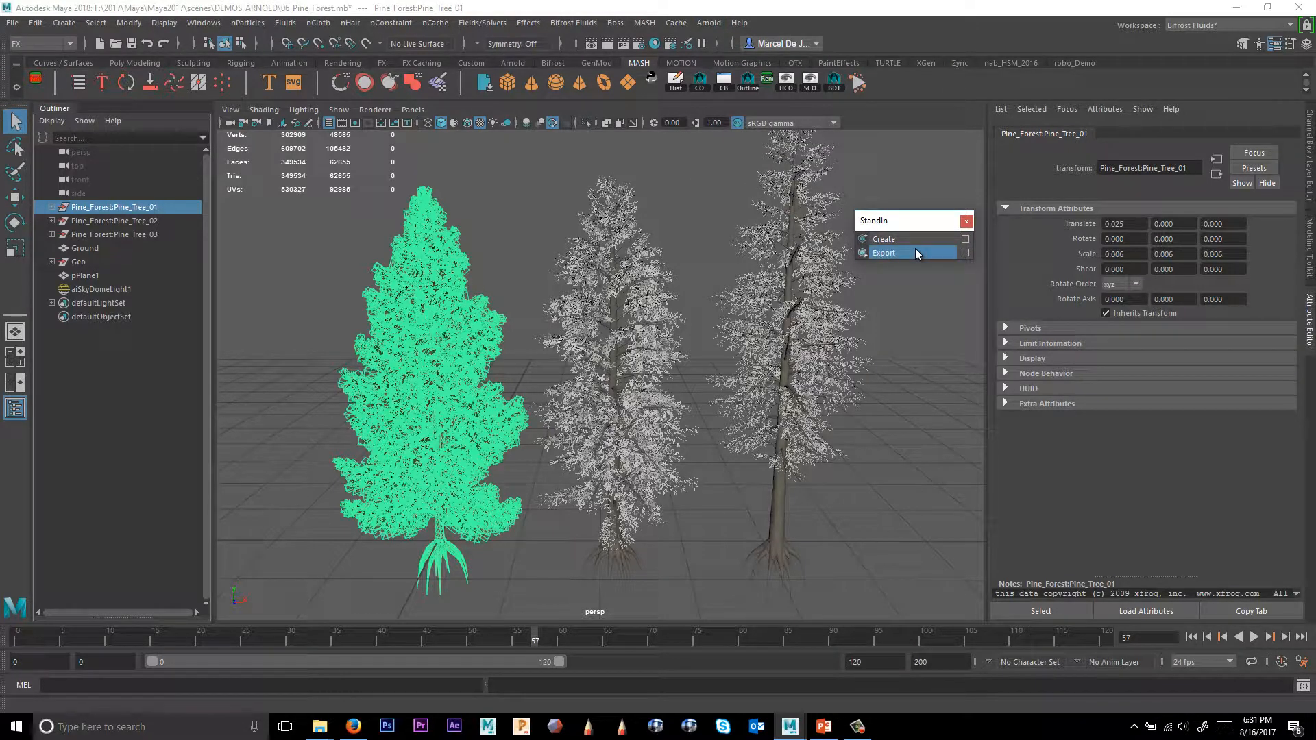
pyautogui.click(915, 253)
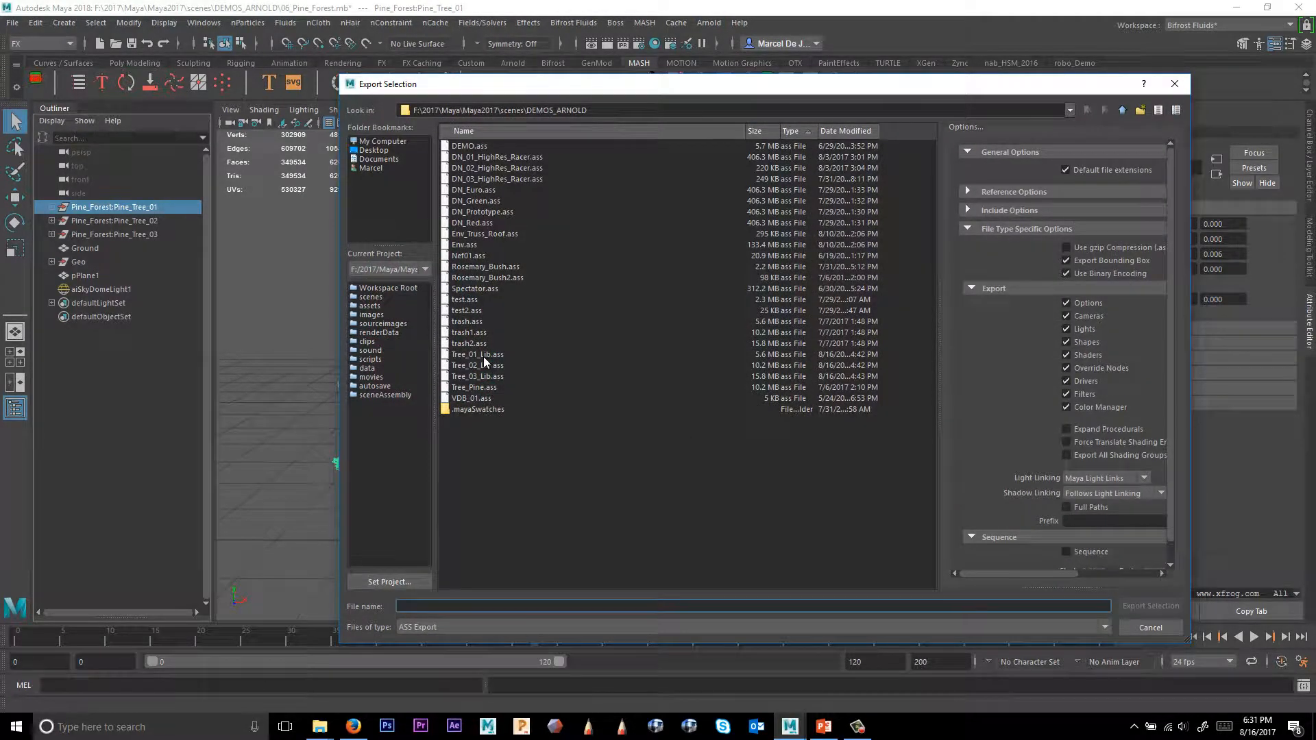
pyautogui.click(483, 353)
pyautogui.click(1151, 606)
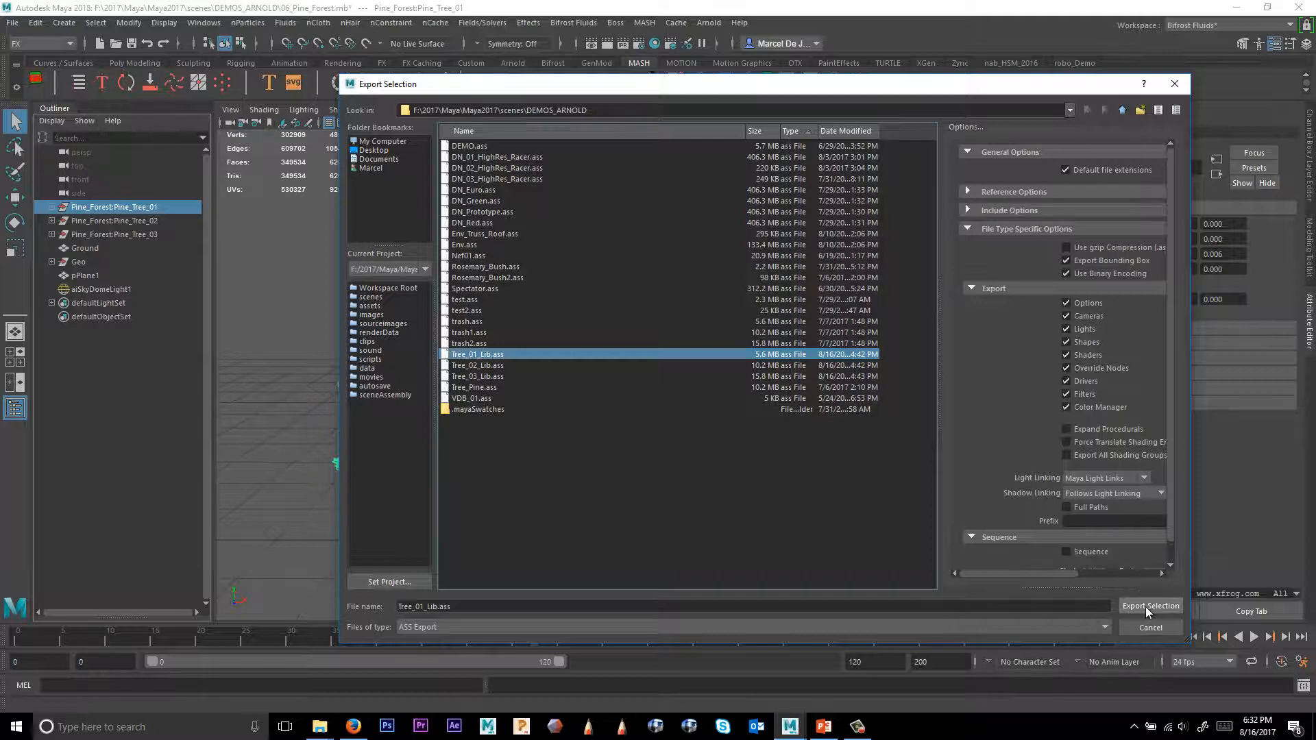
pyautogui.click(736, 384)
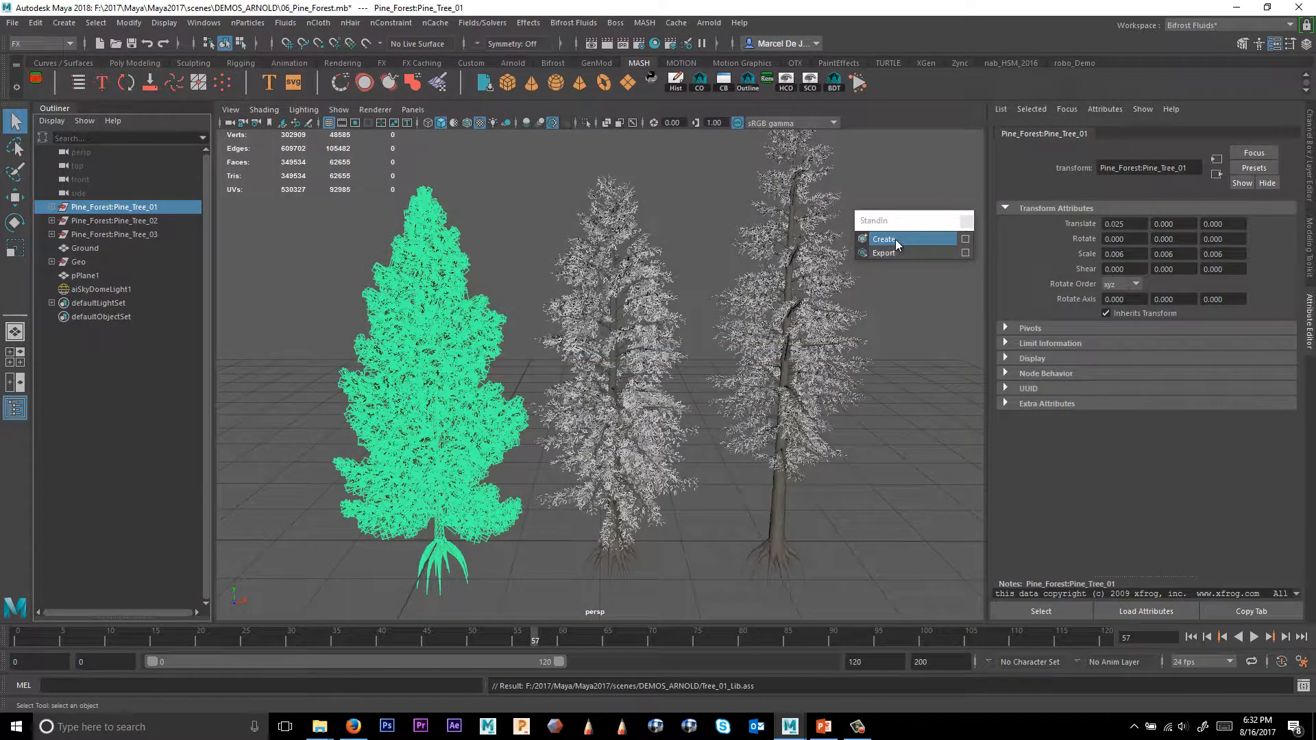
# Export Pine_Tree_02 as an Arnold StandIn, overwriting Tree_02_Lib.ass.
pyautogui.click(140, 220)
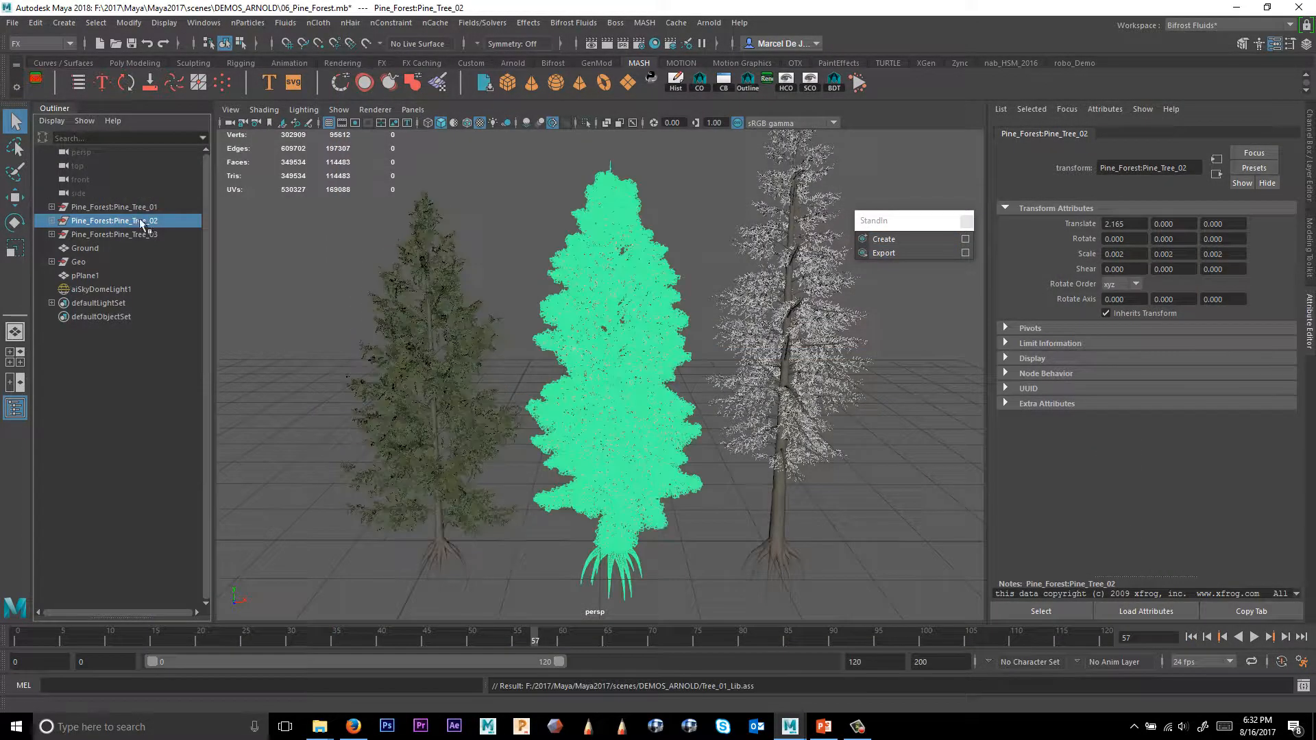
pyautogui.click(902, 253)
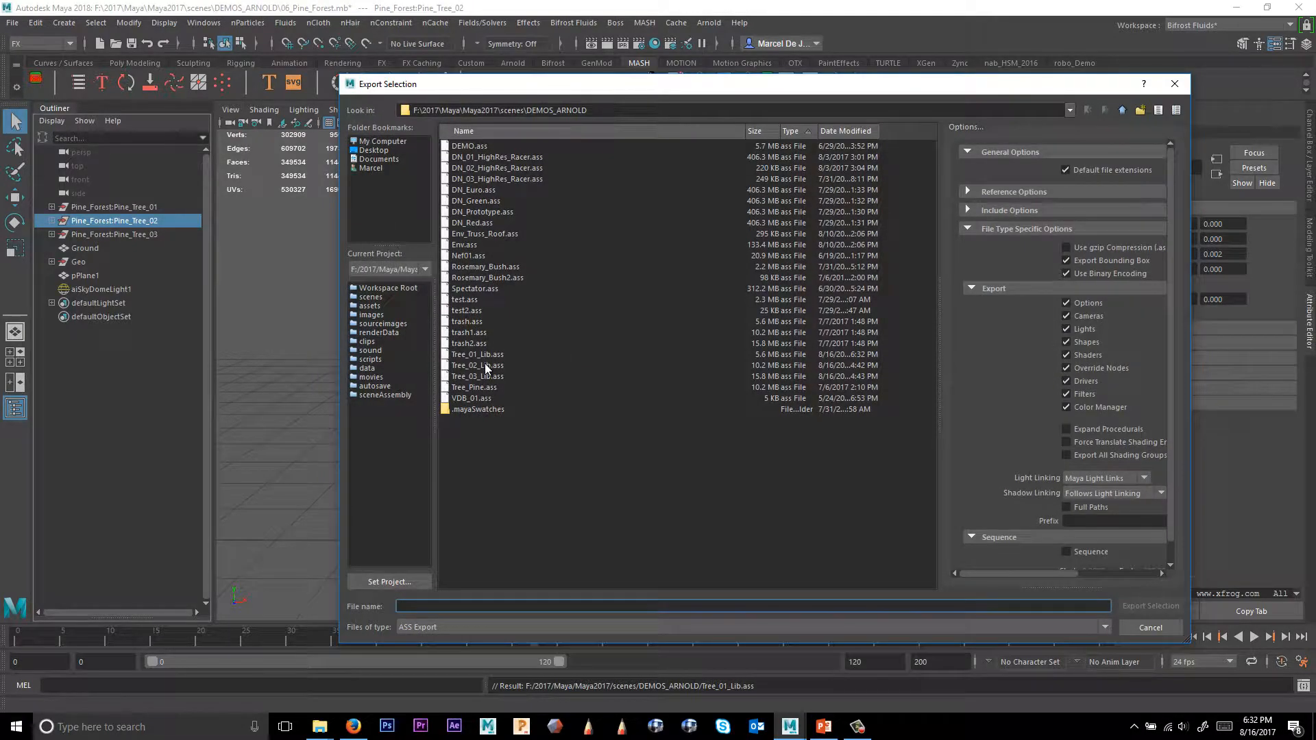
pyautogui.click(484, 366)
pyautogui.click(1149, 606)
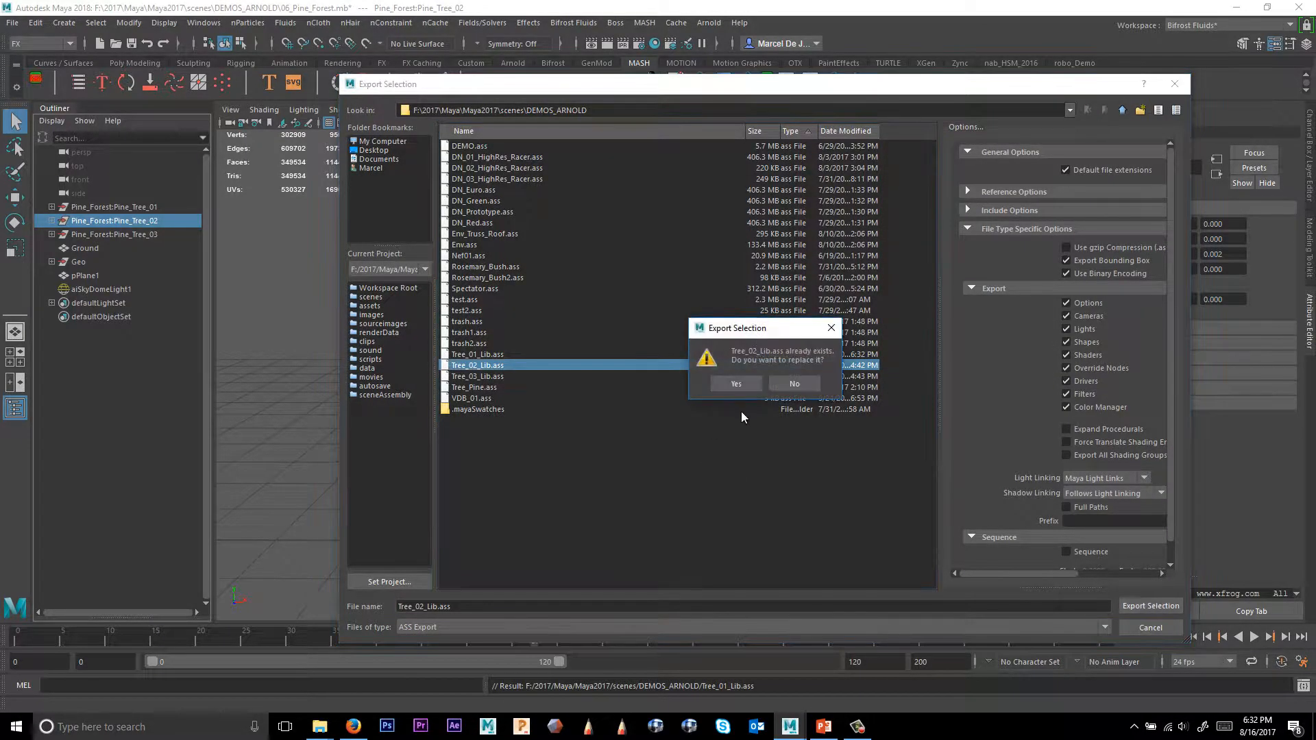
pyautogui.click(728, 383)
# Export Pine_Tree_03 as an Arnold StandIn through the export options, overwriting Tree_03_Lib.ass.
pyautogui.click(130, 235)
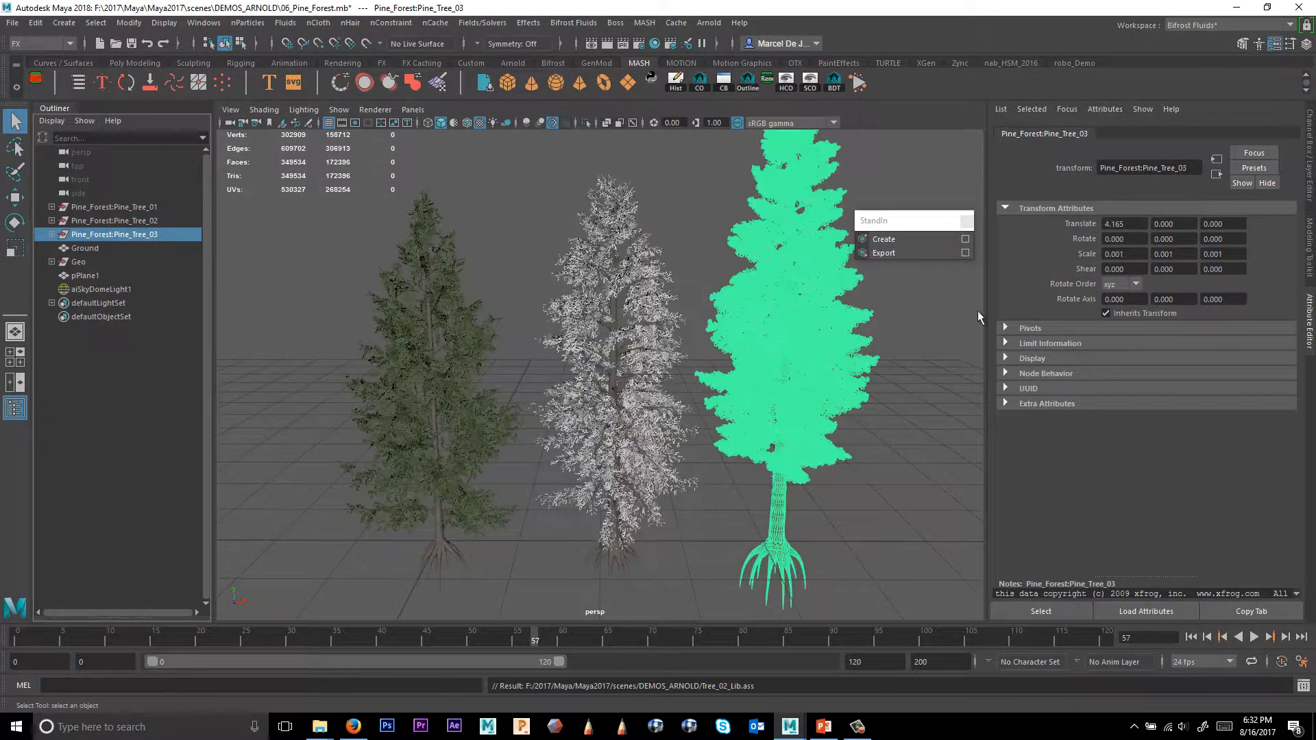
pyautogui.click(965, 252)
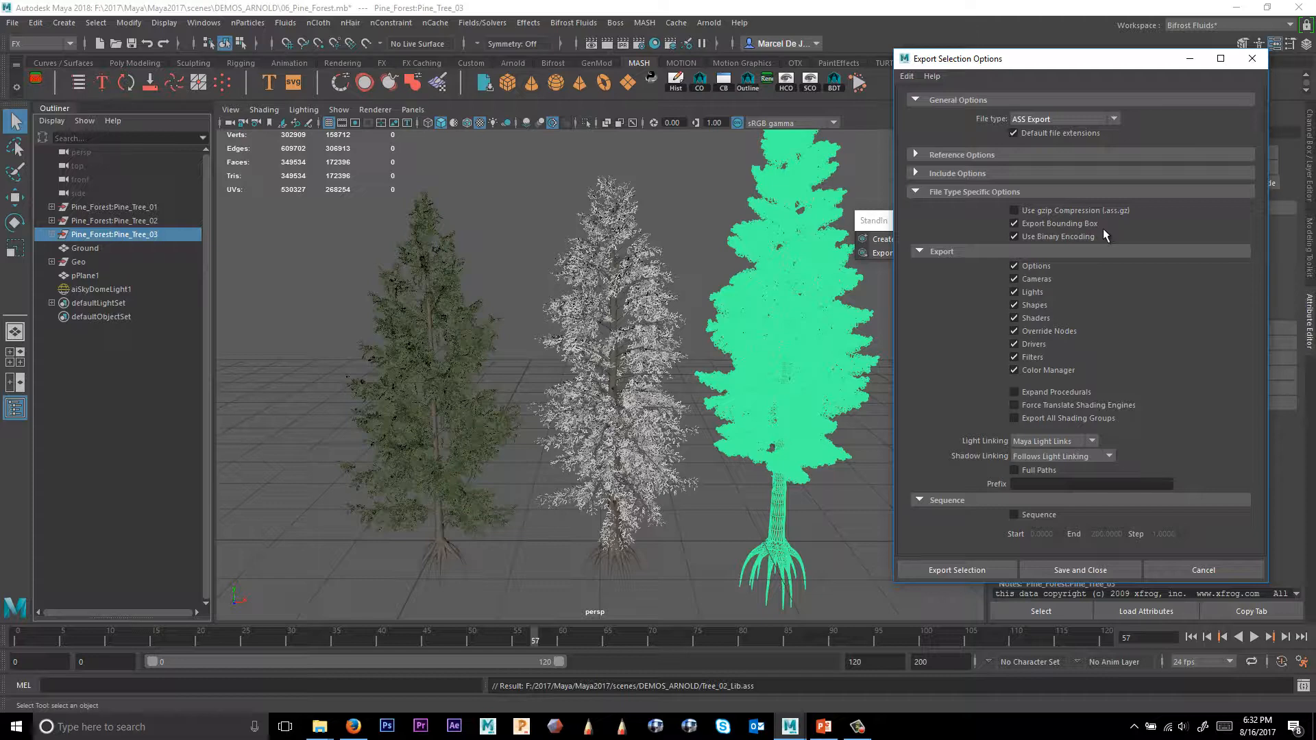
pyautogui.click(963, 570)
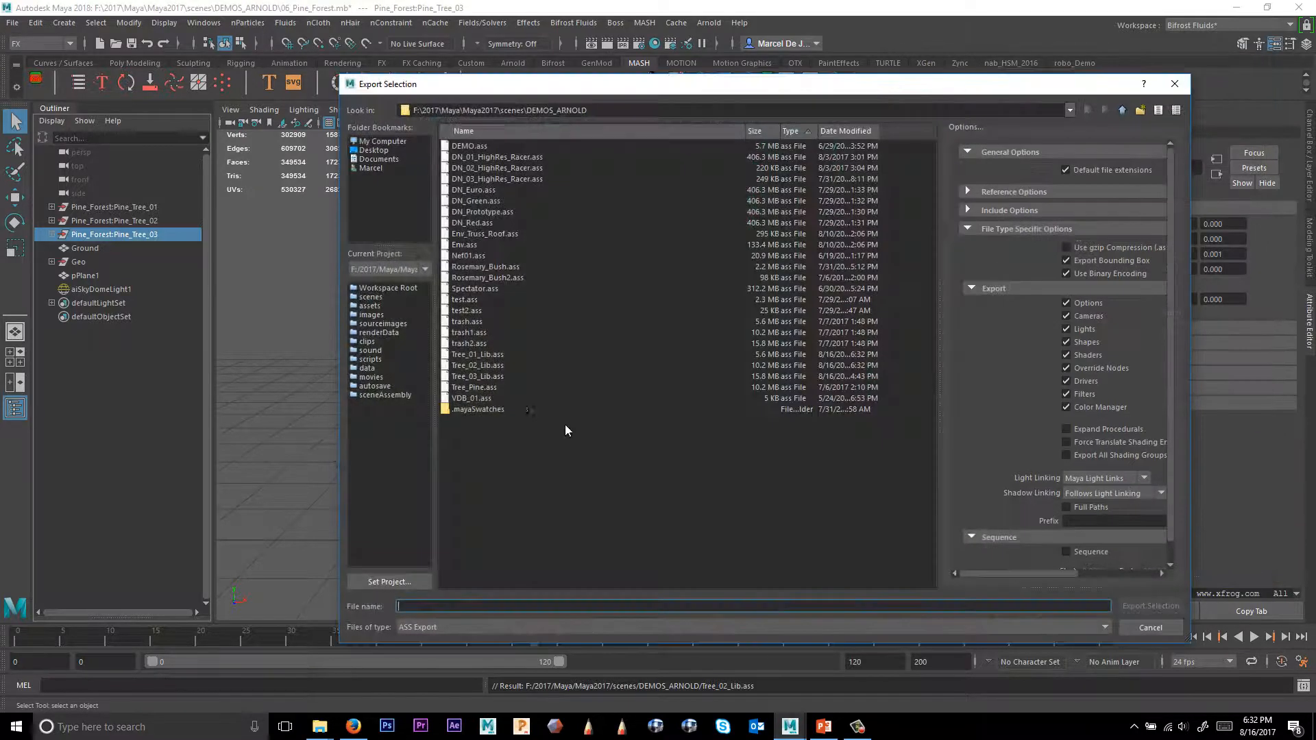
pyautogui.click(498, 378)
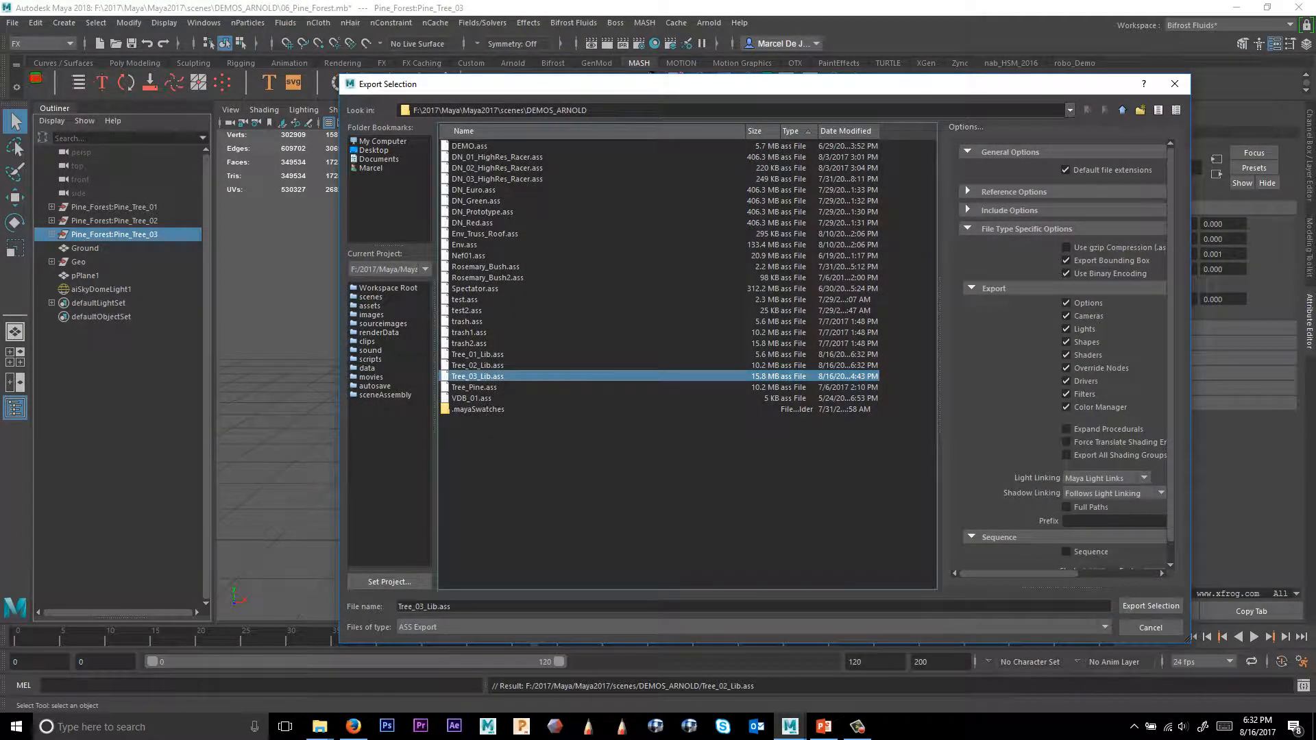
pyautogui.click(1151, 606)
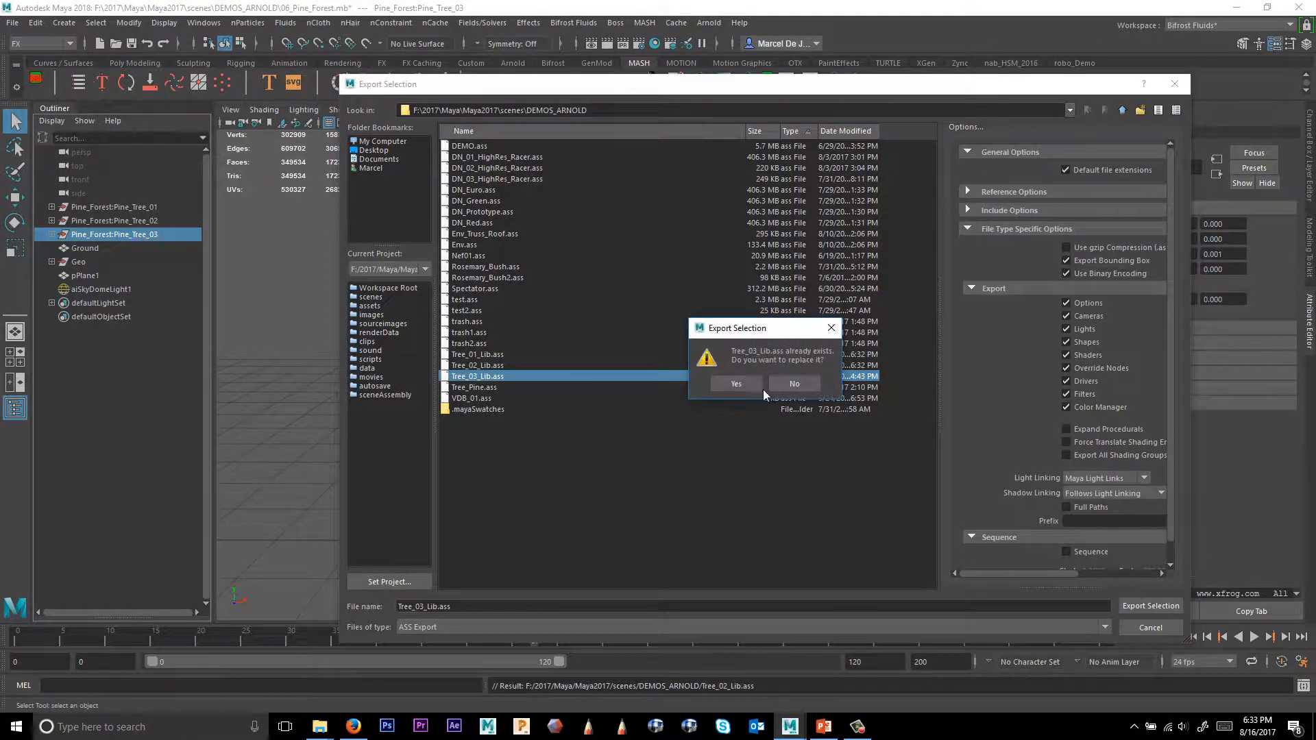
pyautogui.click(744, 382)
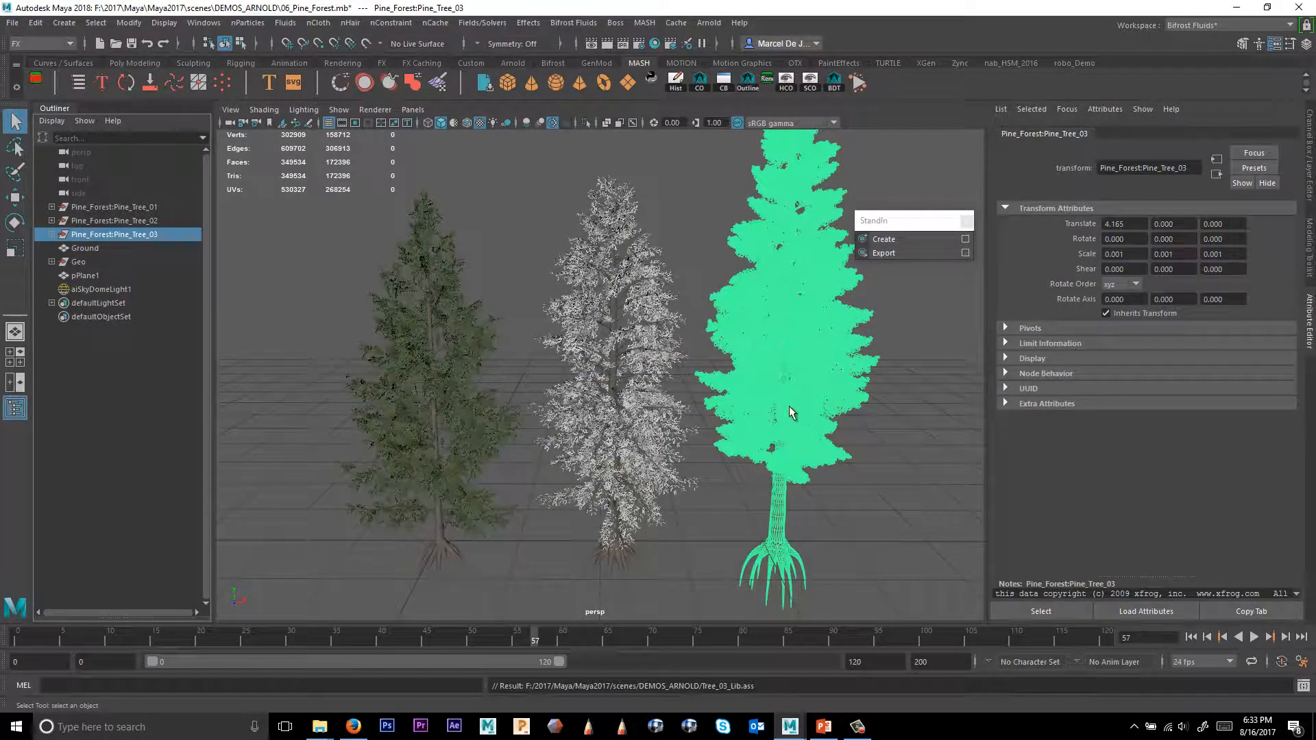
# Delete the three original pine trees and create an Arnold StandIn that loads Tree_01_Lib.ass.
pyautogui.moveTo(142, 207); pyautogui.dragTo(143, 229)
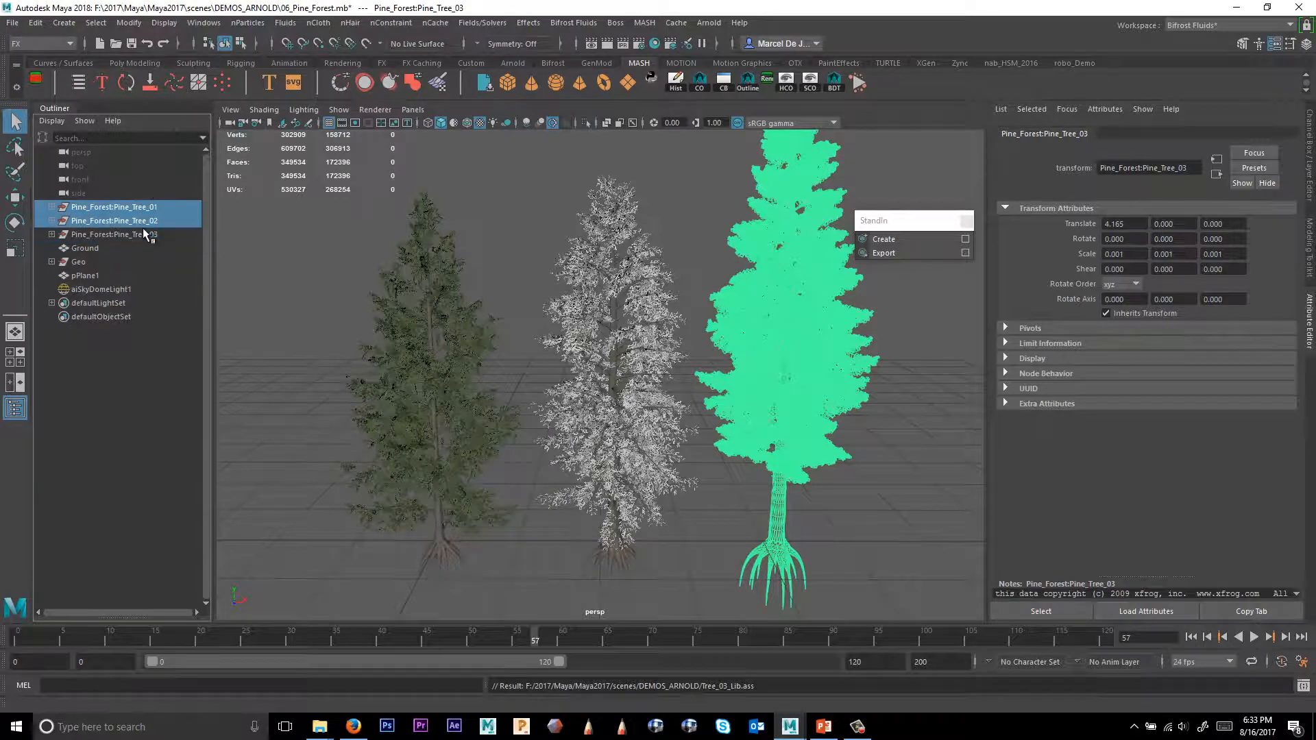
pyautogui.press('Delete')
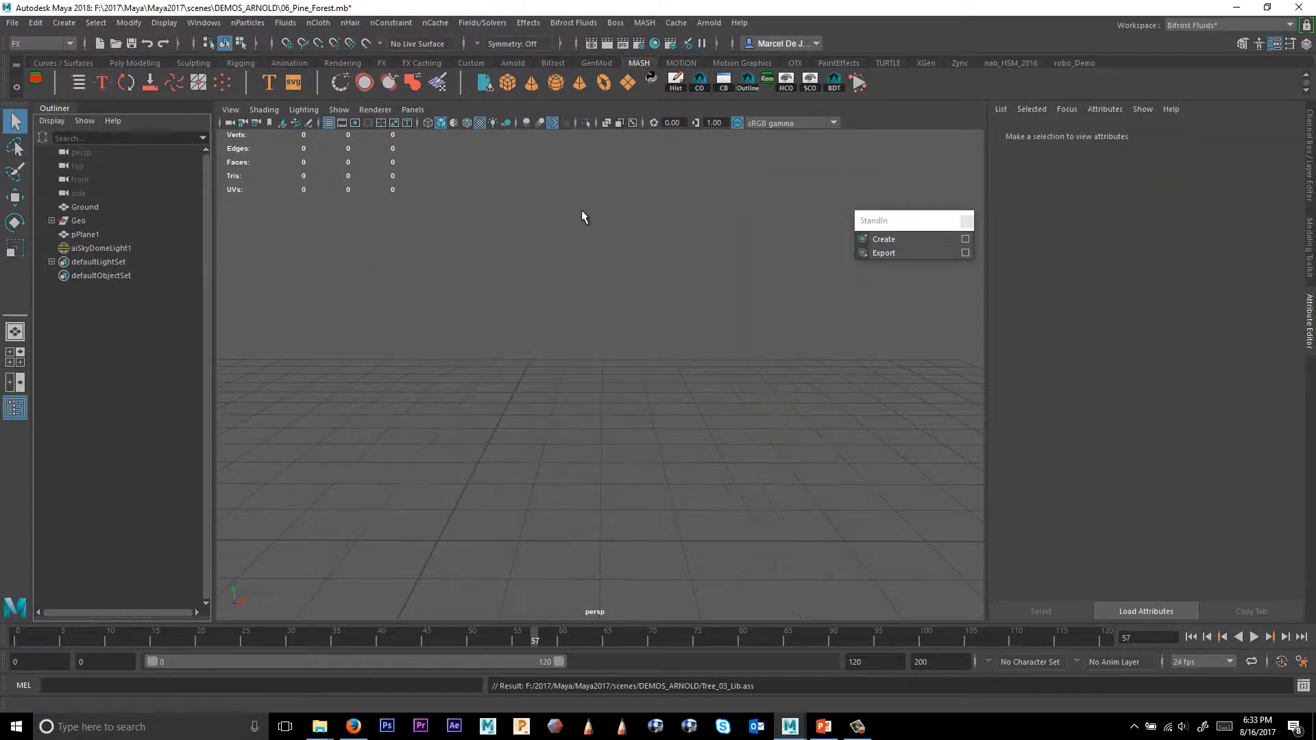
pyautogui.click(898, 238)
pyautogui.click(1260, 231)
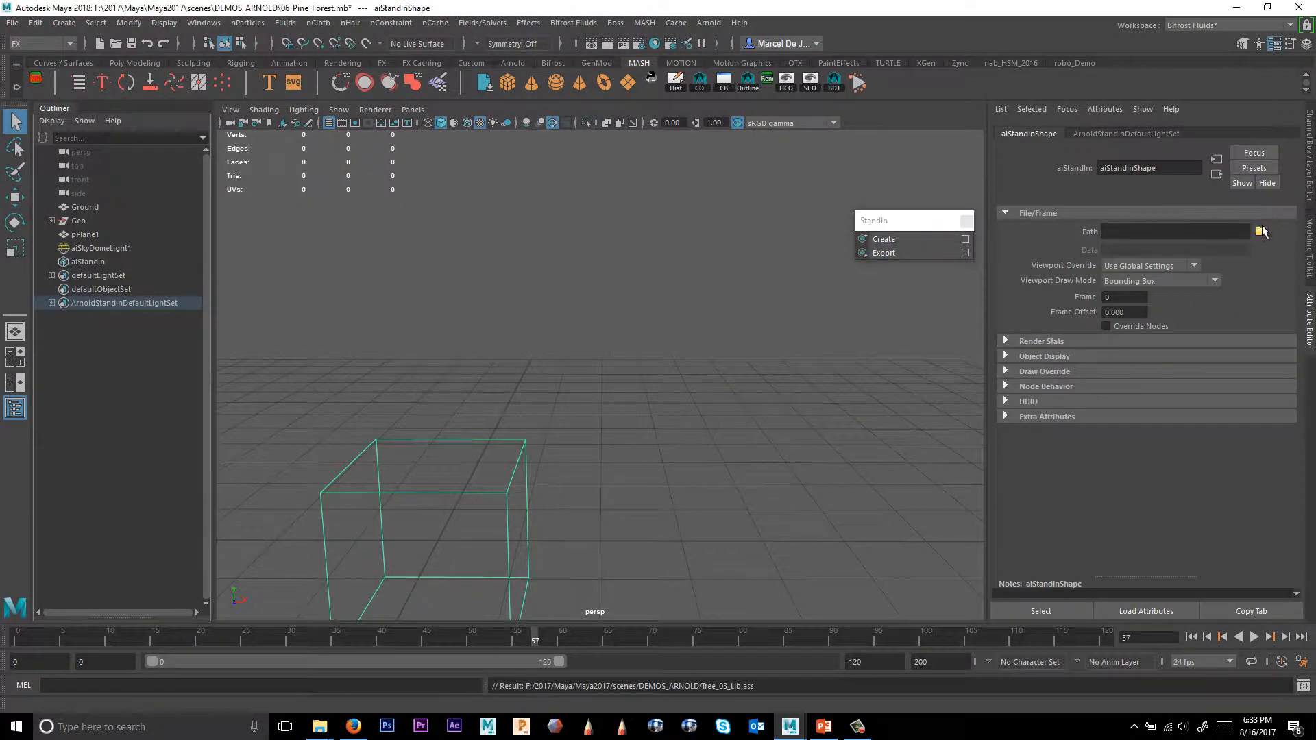
pyautogui.doubleClick(484, 354)
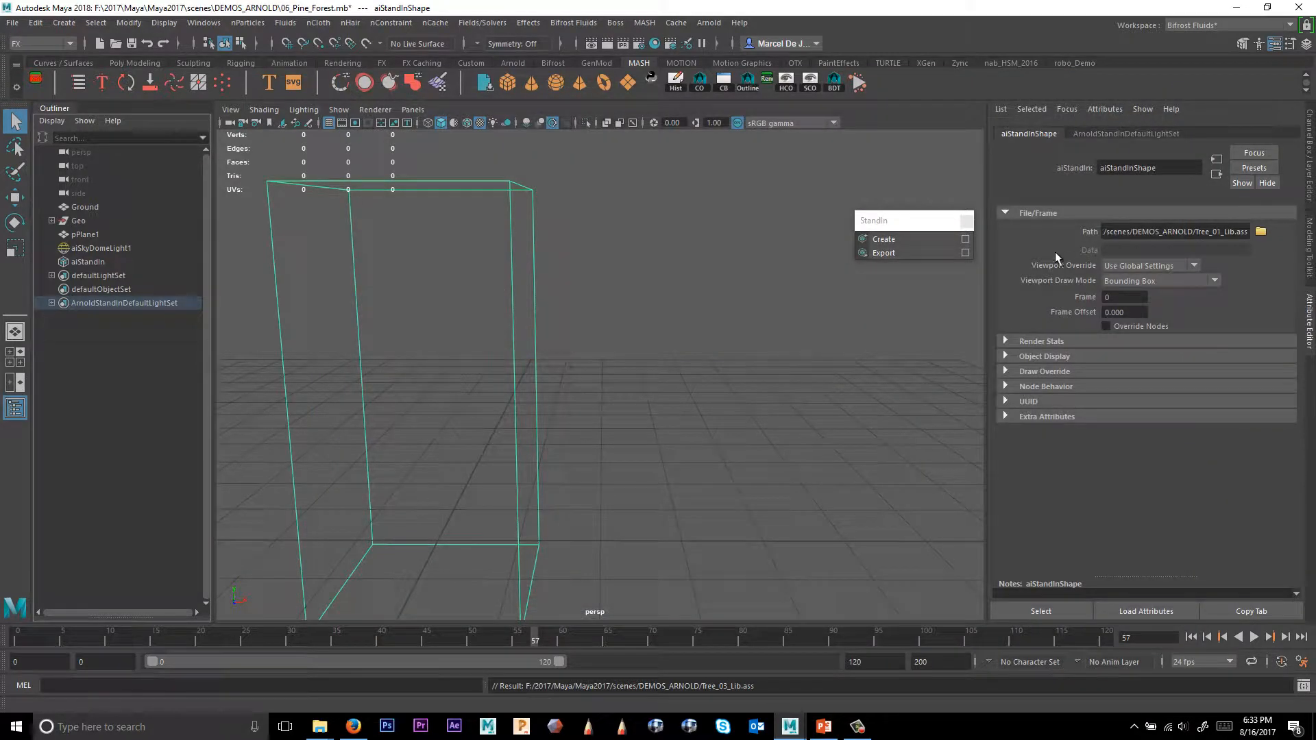
# Create a second Arnold StandIn that loads Tree_02_Lib.ass.
pyautogui.click(903, 237)
pyautogui.click(1260, 231)
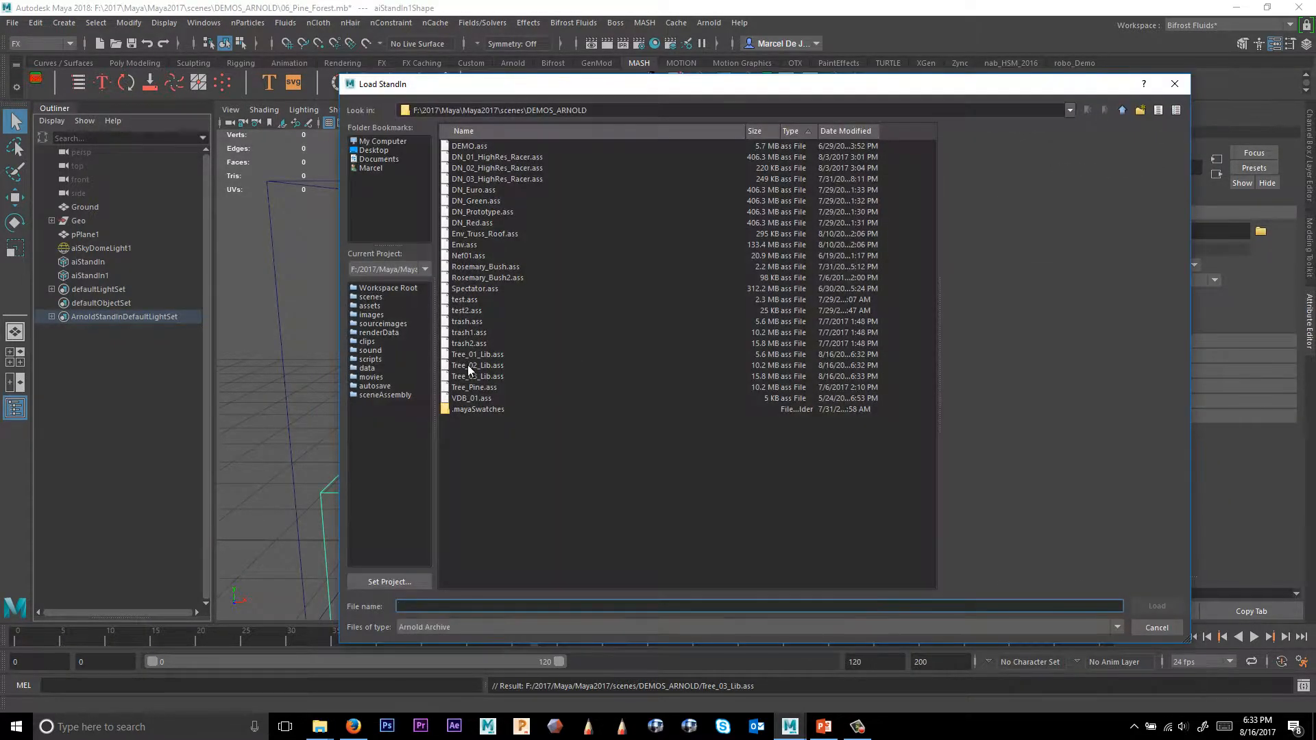
pyautogui.doubleClick(495, 365)
# Create a third Arnold StandIn that loads Tree_03_Lib.ass.
pyautogui.click(919, 244)
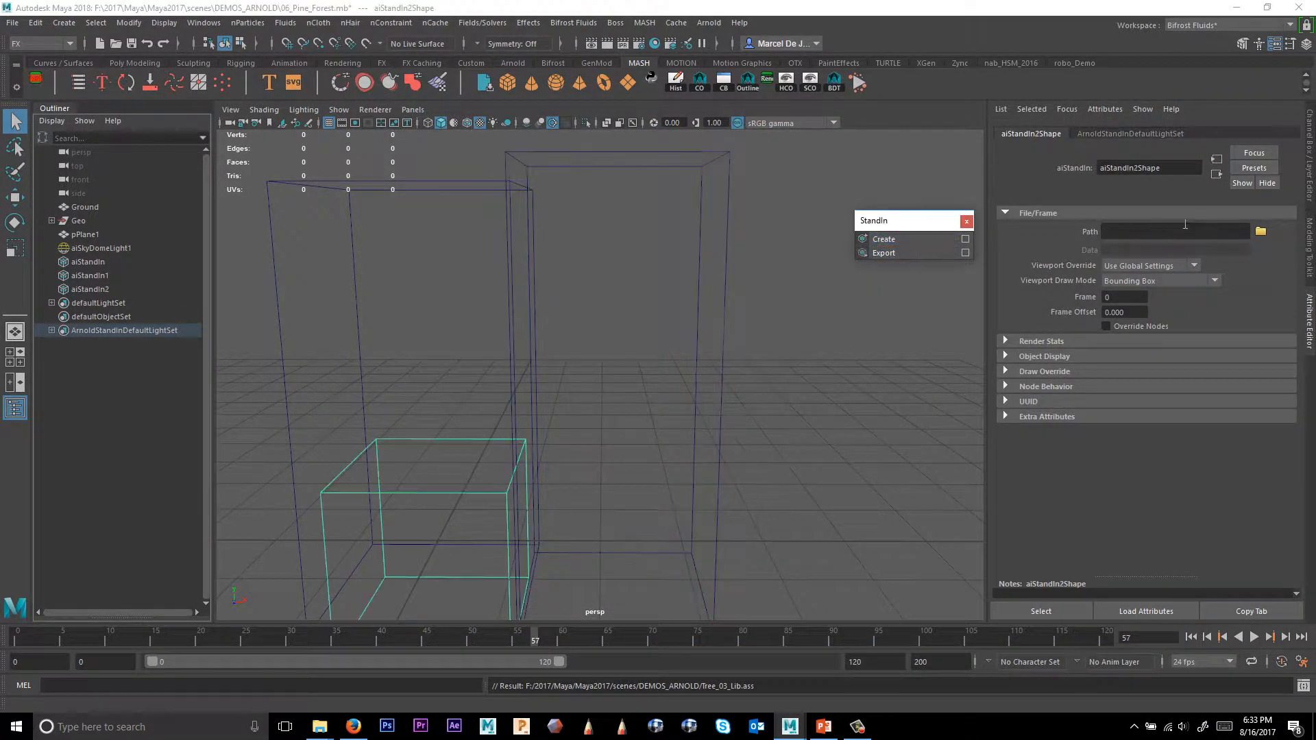
pyautogui.click(1260, 231)
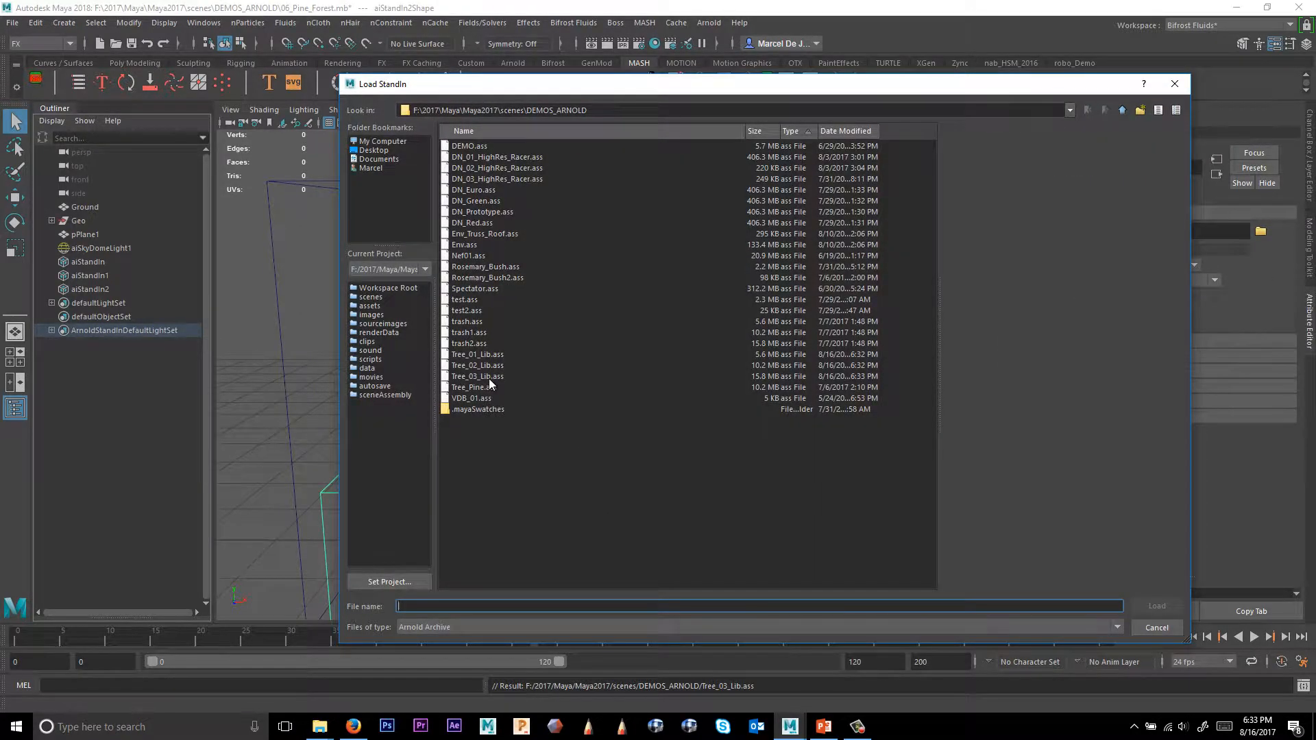
pyautogui.doubleClick(488, 377)
pyautogui.keyDown('alt'); pyautogui.moveTo(600, 399); pyautogui.dragTo(728, 419); pyautogui.keyUp('alt')
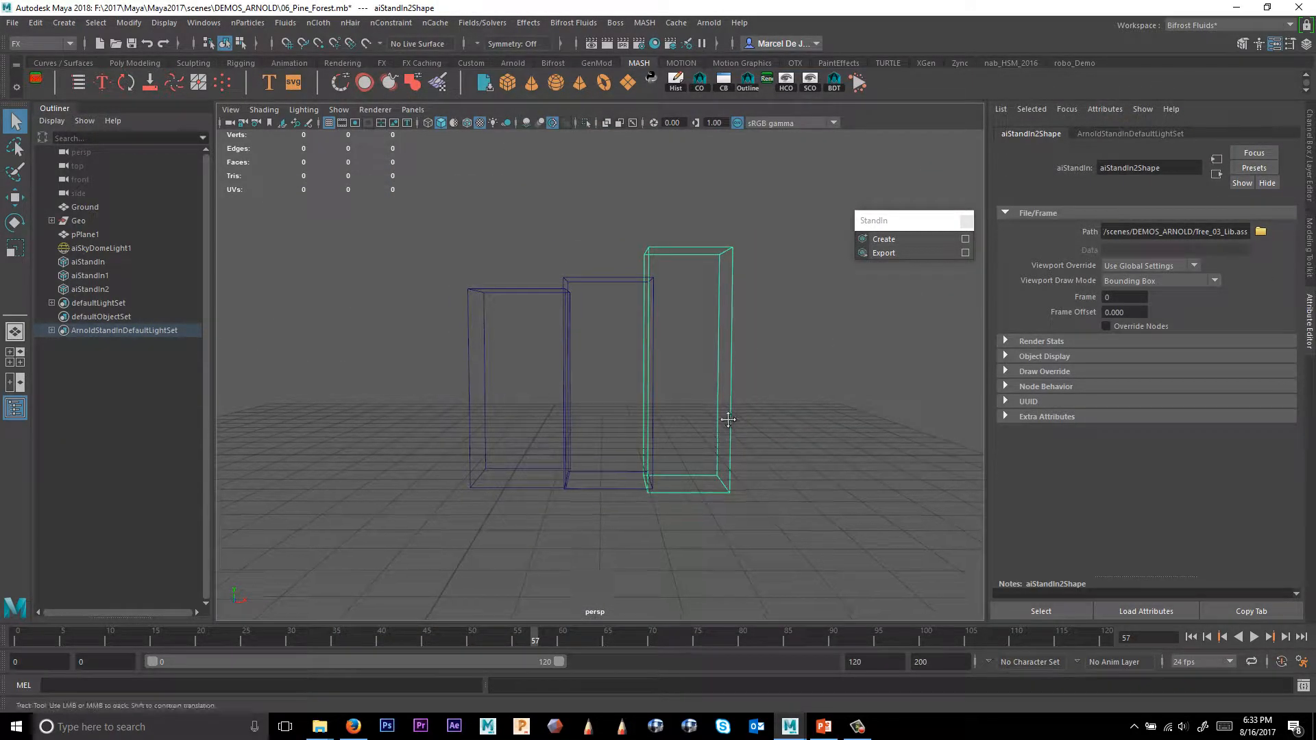
pyautogui.keyDown('alt'); pyautogui.moveTo(728, 436); pyautogui.dragTo(735, 413, button='middle'); pyautogui.keyUp('alt')
# Close the StandIn panel and make the Ground1 display layer visible.
pyautogui.click(963, 221)
pyautogui.keyDown('alt'); pyautogui.moveTo(960, 224); pyautogui.dragTo(799, 367); pyautogui.keyUp('alt')
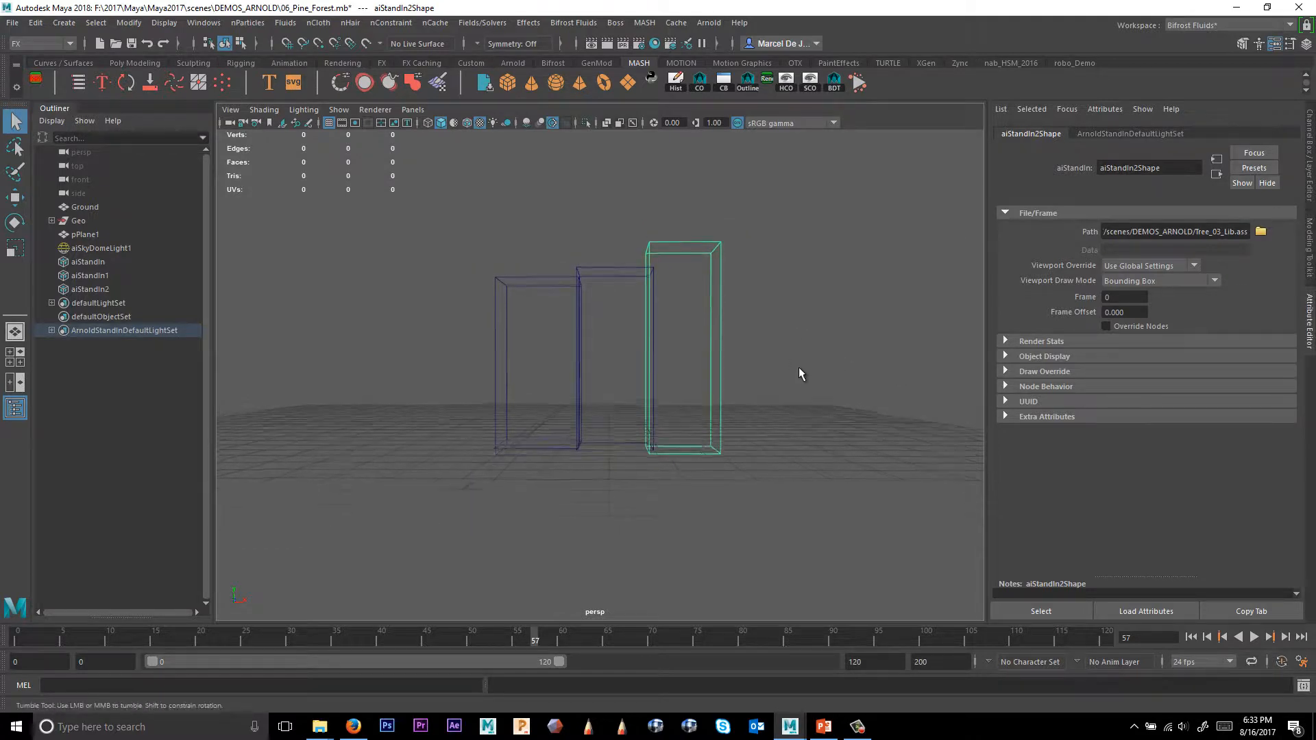
pyautogui.click(1309, 171)
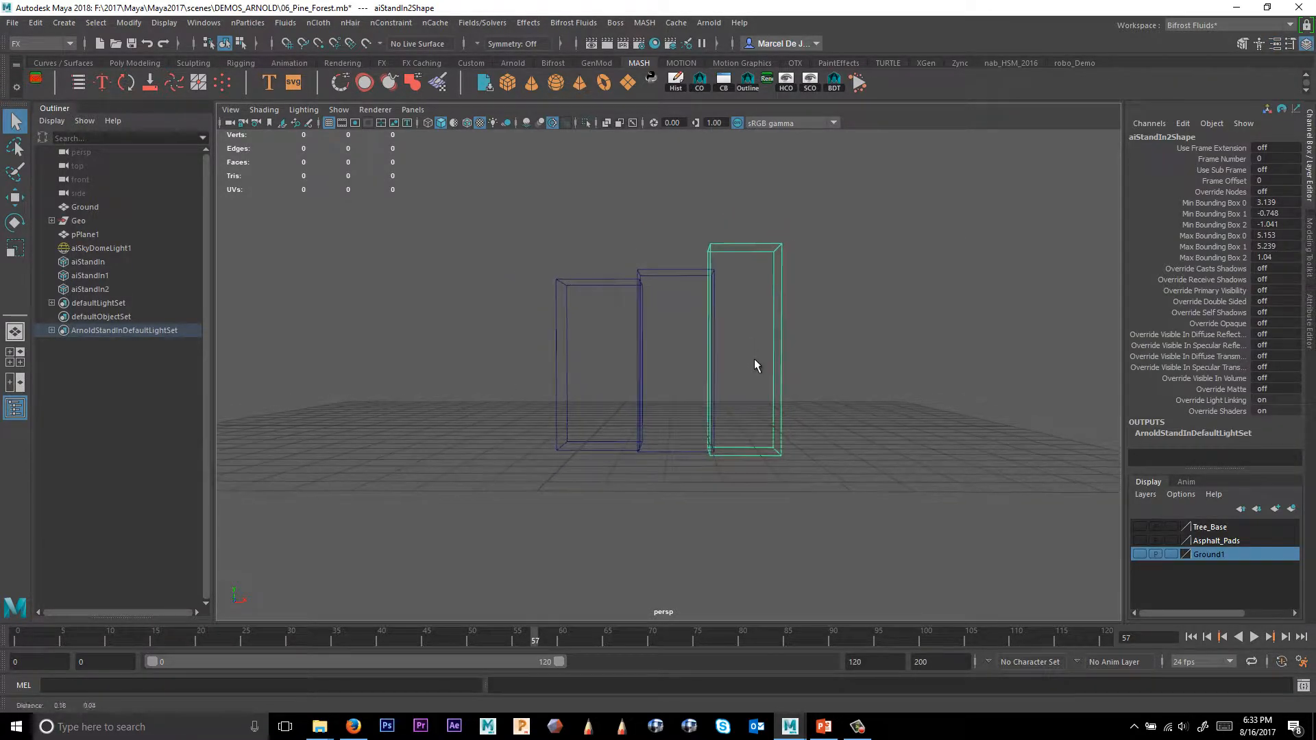
pyautogui.click(1139, 554)
pyautogui.keyDown('alt'); pyautogui.moveTo(894, 436); pyautogui.dragTo(602, 306, button='right'); pyautogui.keyUp('alt')
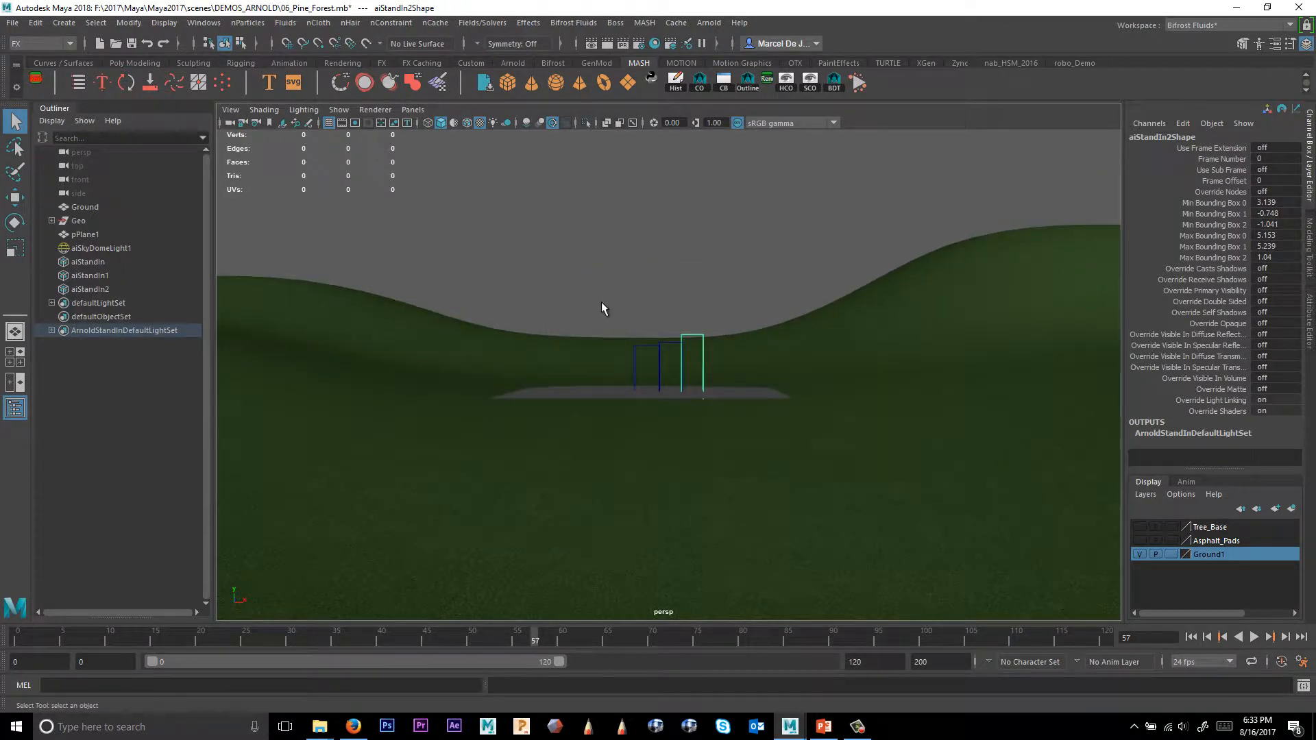
# Select the three StandIns and create a MASH network with the Instancer geometry type.
pyautogui.keyDown('alt'); pyautogui.moveTo(602, 305); pyautogui.dragTo(770, 438); pyautogui.keyUp('alt')
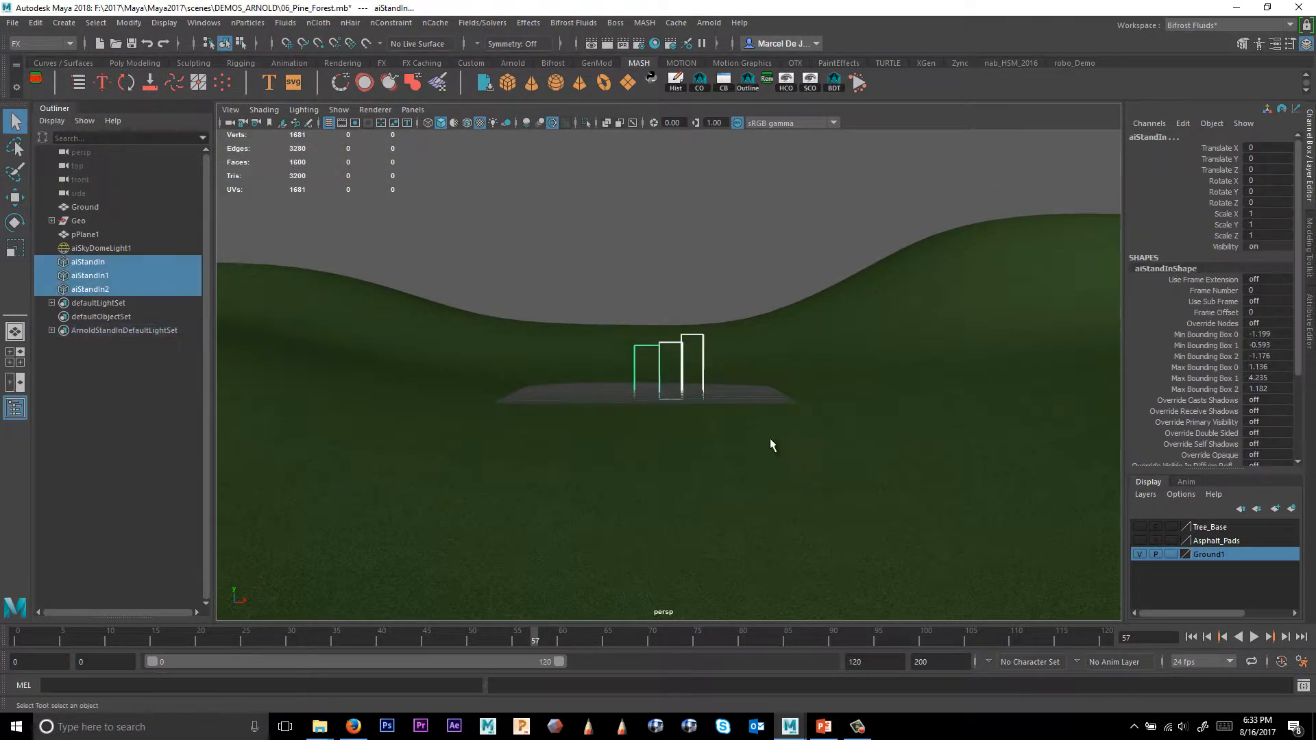
pyautogui.keyDown('alt'); pyautogui.moveTo(688, 392); pyautogui.dragTo(719, 455); pyautogui.keyUp('alt')
pyautogui.keyDown('alt'); pyautogui.moveTo(720, 455); pyautogui.dragTo(828, 466, button='right'); pyautogui.keyUp('alt')
pyautogui.keyDown('alt'); pyautogui.moveTo(828, 466); pyautogui.dragTo(833, 446); pyautogui.keyUp('alt')
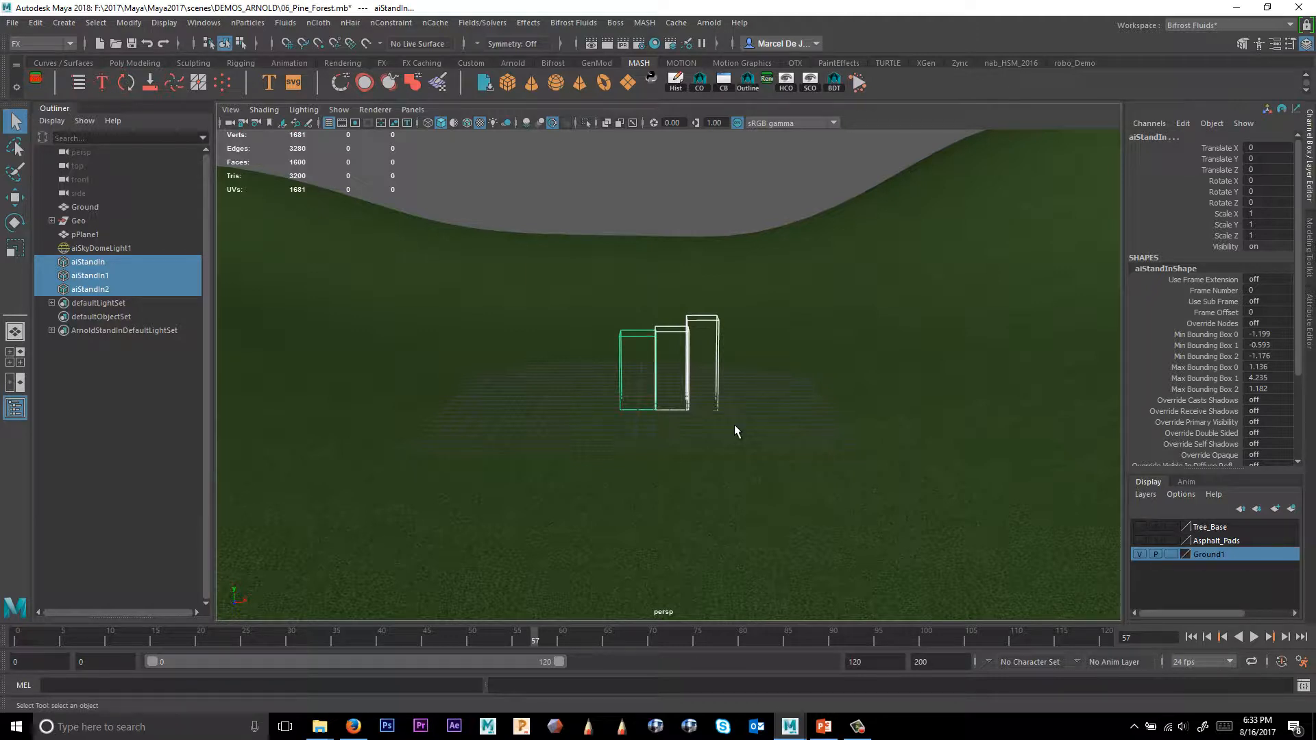
pyautogui.press('space')
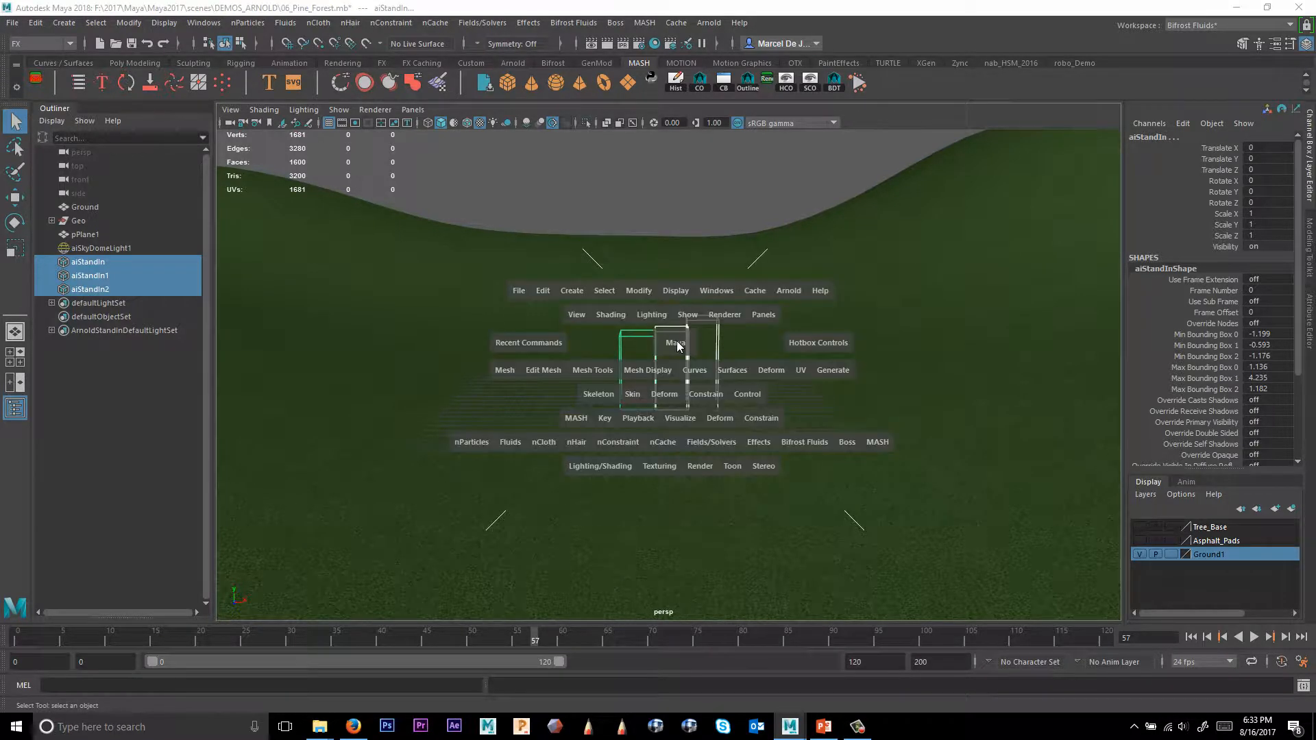
pyautogui.click(875, 442)
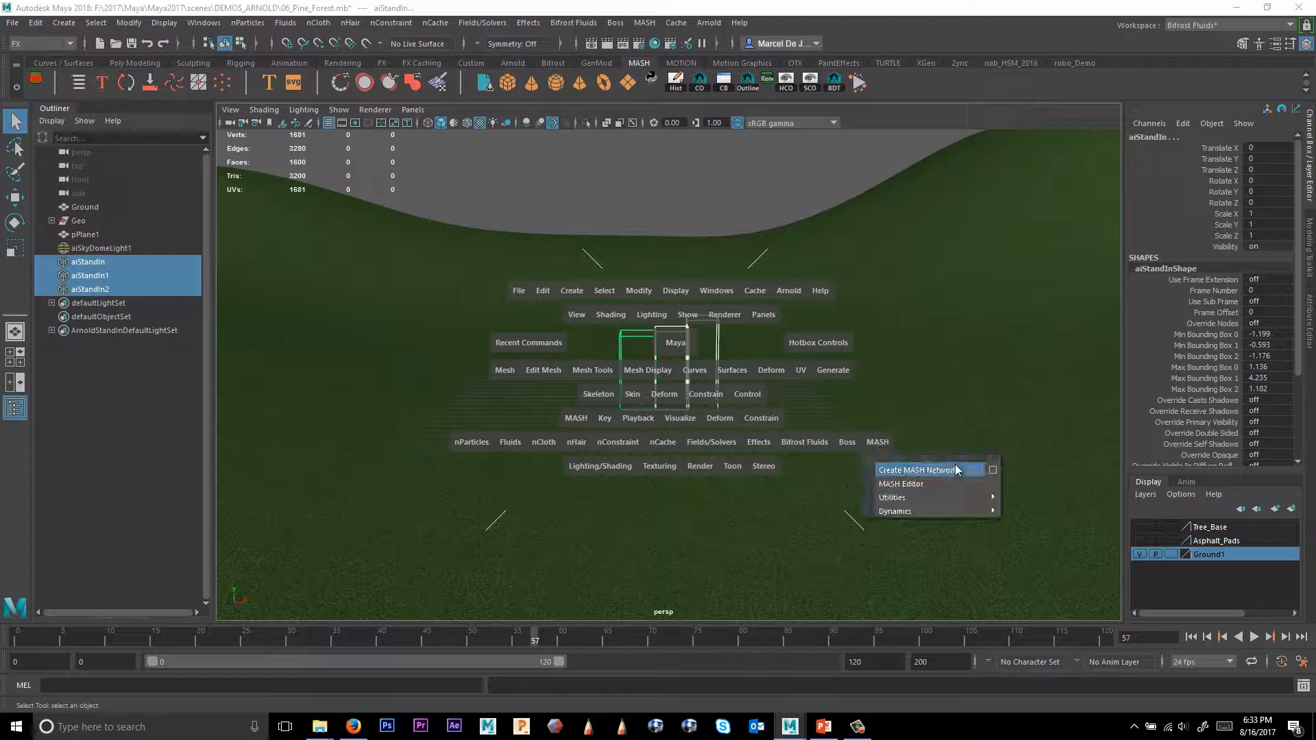
pyautogui.click(993, 468)
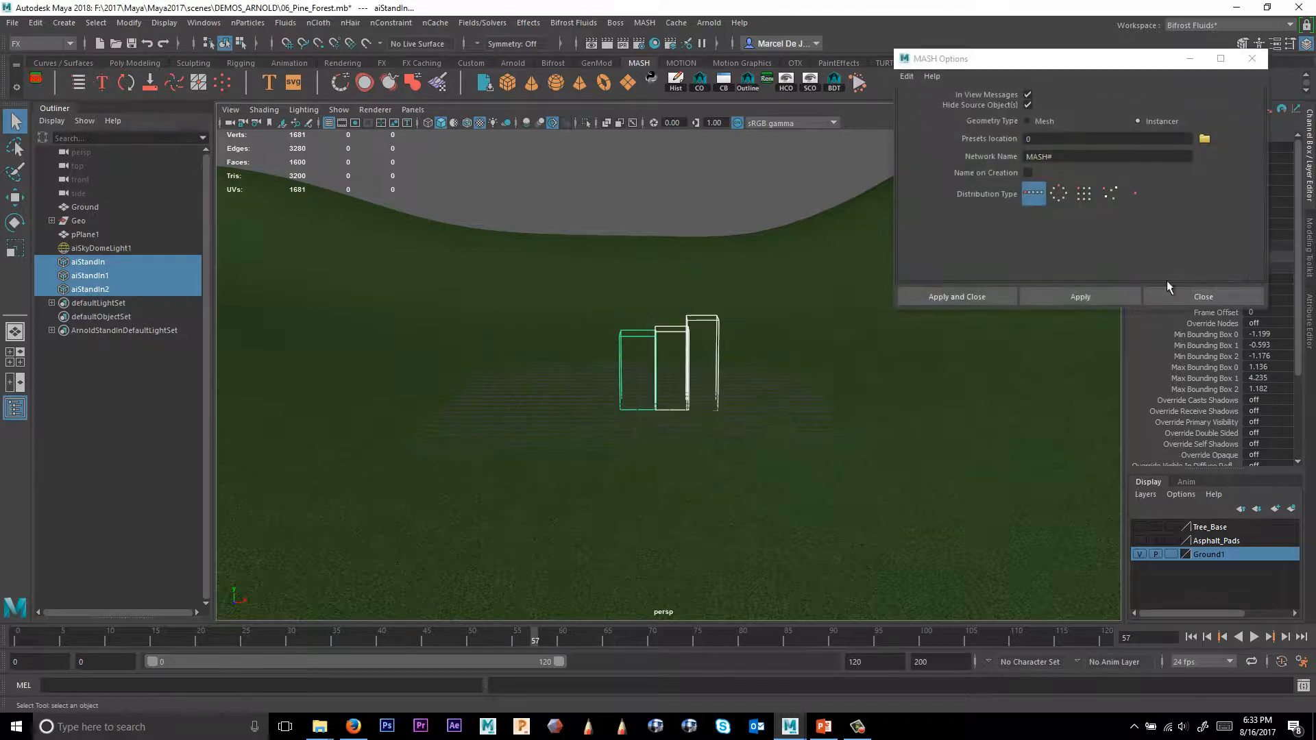
pyautogui.click(947, 297)
pyautogui.scroll(-3, 615, 344)
pyautogui.keyDown('alt'); pyautogui.moveTo(616, 344); pyautogui.dragTo(881, 444); pyautogui.keyUp('alt')
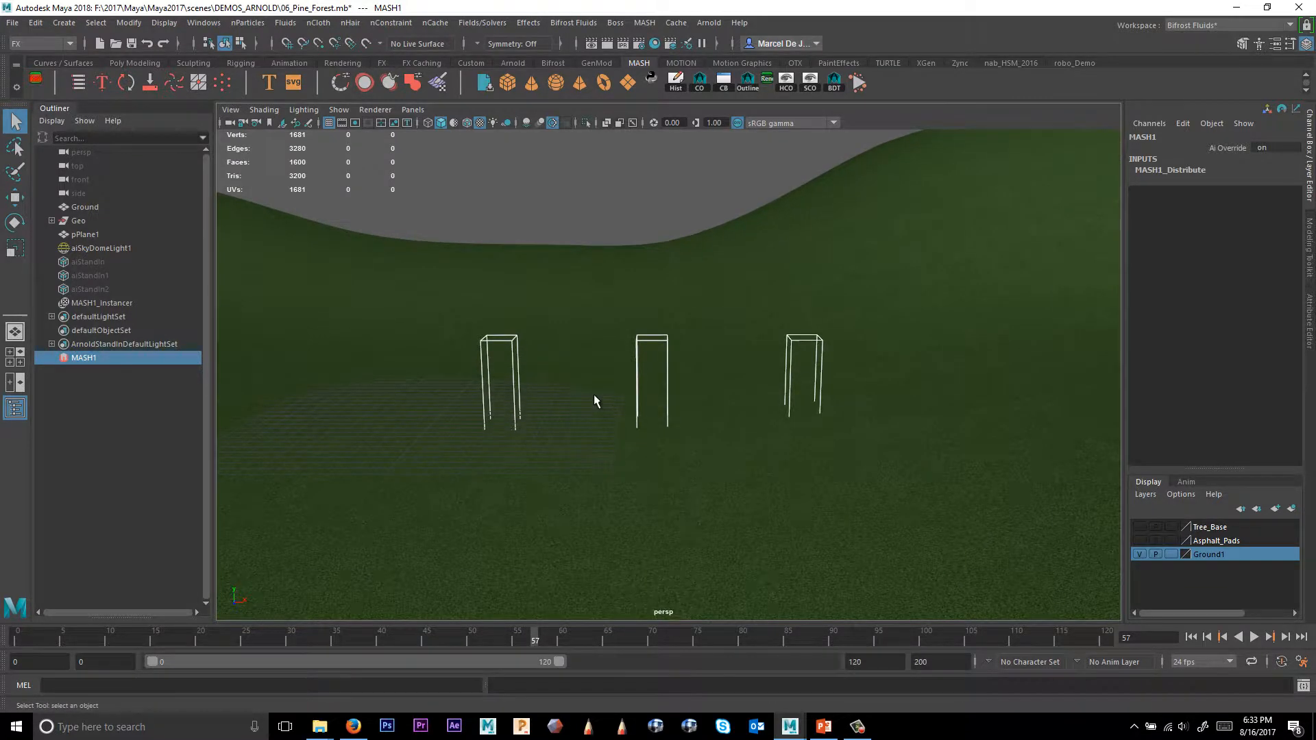
pyautogui.keyDown('alt'); pyautogui.moveTo(597, 400); pyautogui.dragTo(996, 466, button='right'); pyautogui.keyUp('alt')
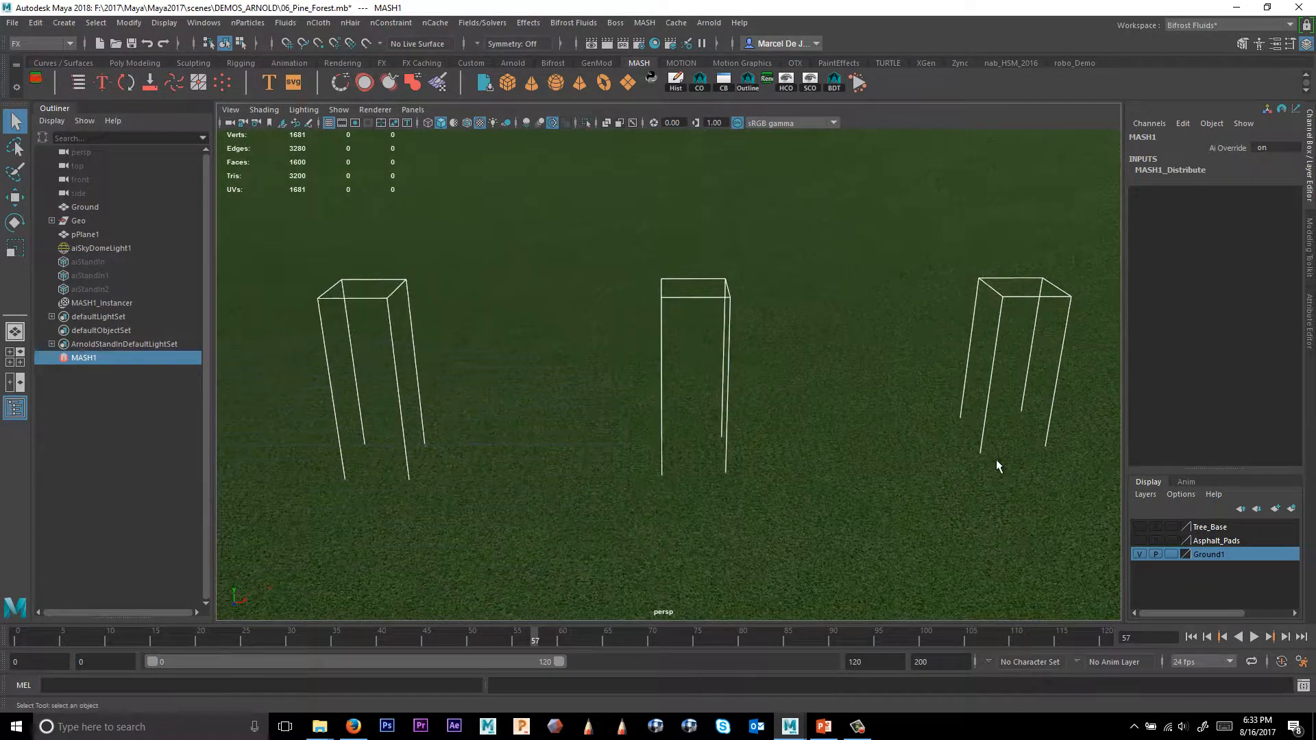
# Render the current view in Arnold RenderView to check the three instanced trees, then close the render window.
pyautogui.click(709, 22)
pyautogui.click(716, 48)
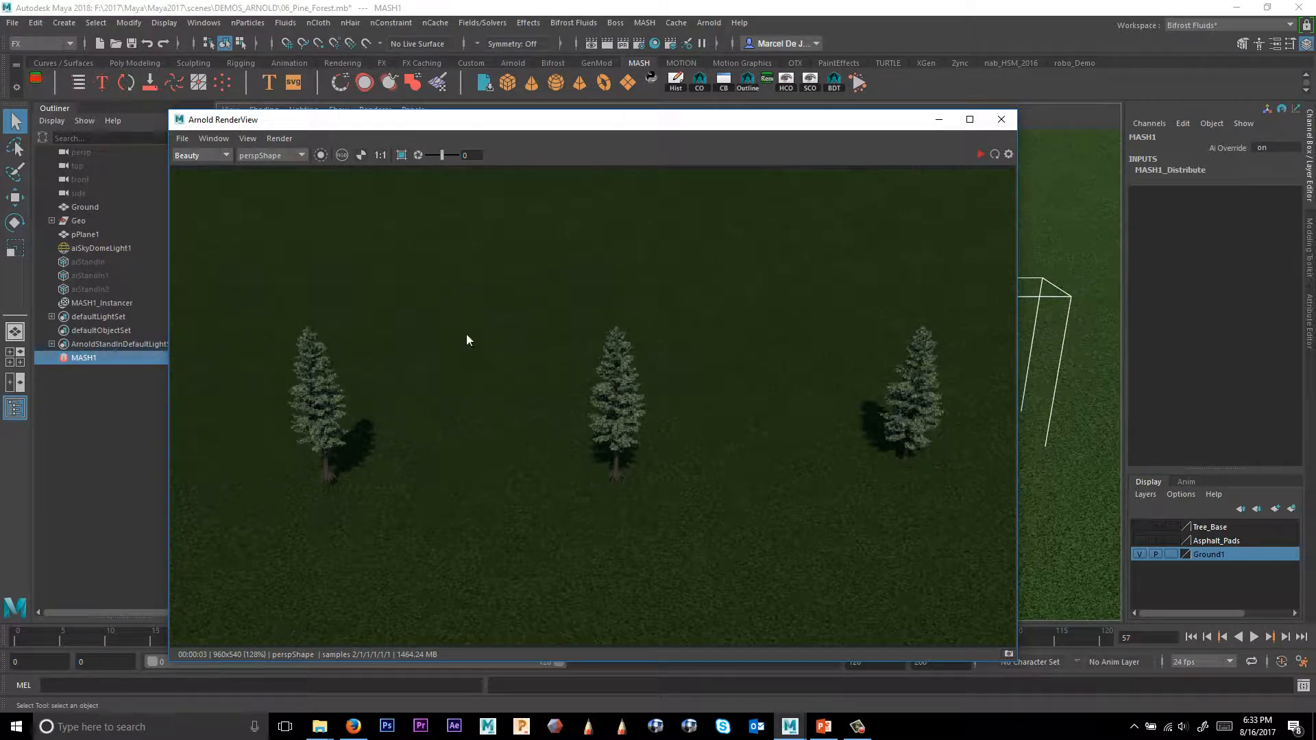
pyautogui.click(1002, 121)
# Add an ID node to the MASH network, set its ID Type to Random and the Random Seed to 42.
pyautogui.hotkey('ctrl', 'a')
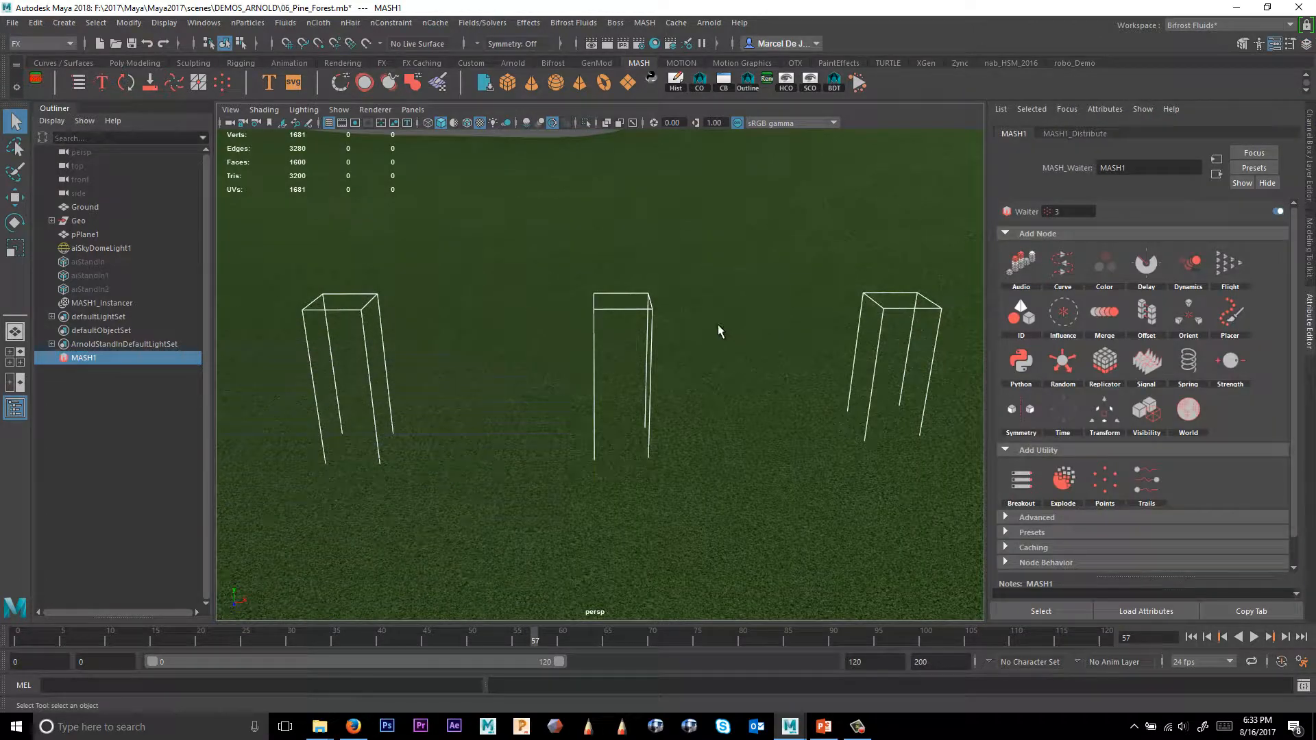
pyautogui.scroll(-5, 754, 370)
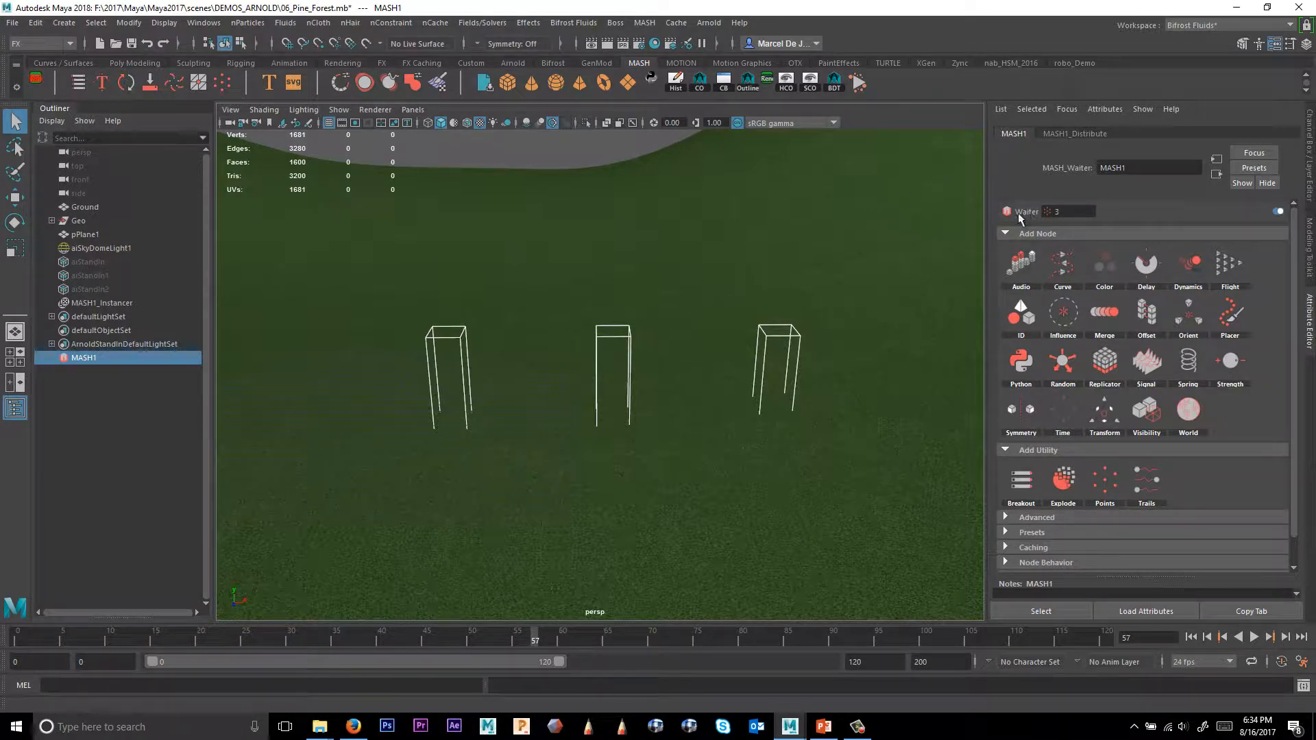
pyautogui.click(1074, 133)
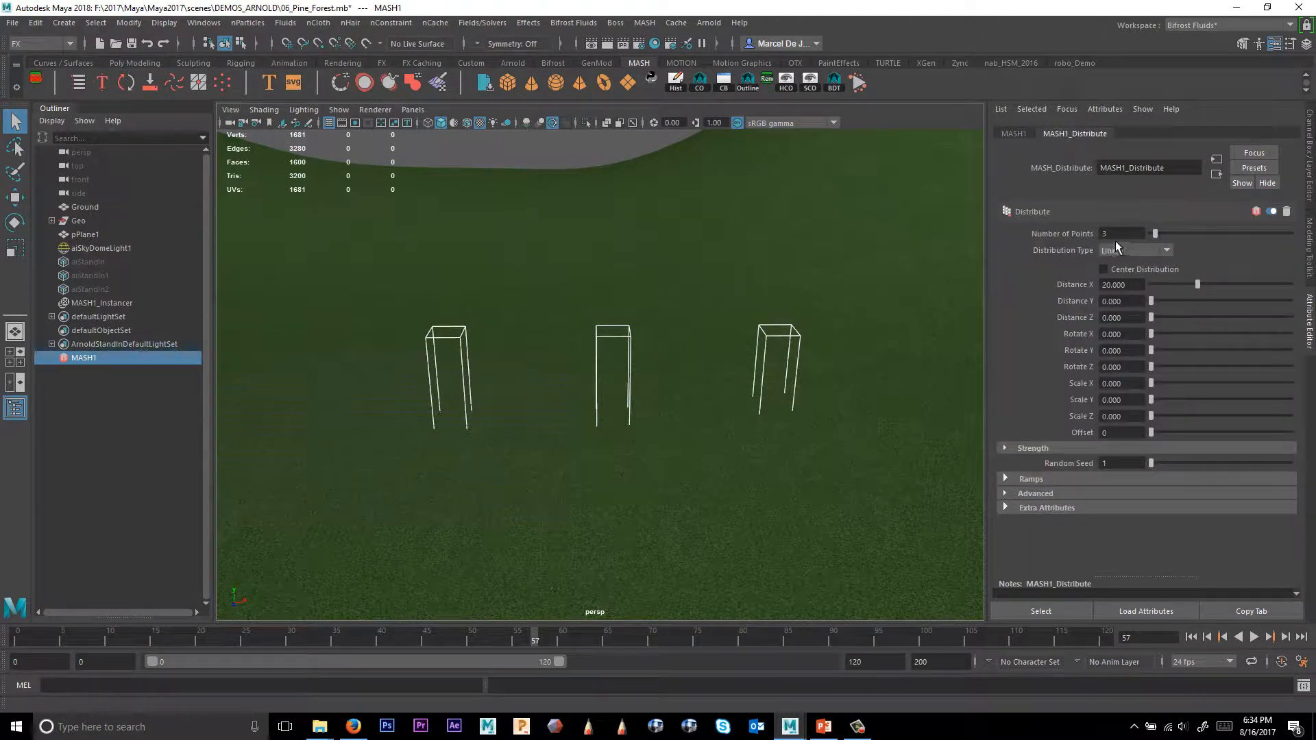
pyautogui.click(1009, 134)
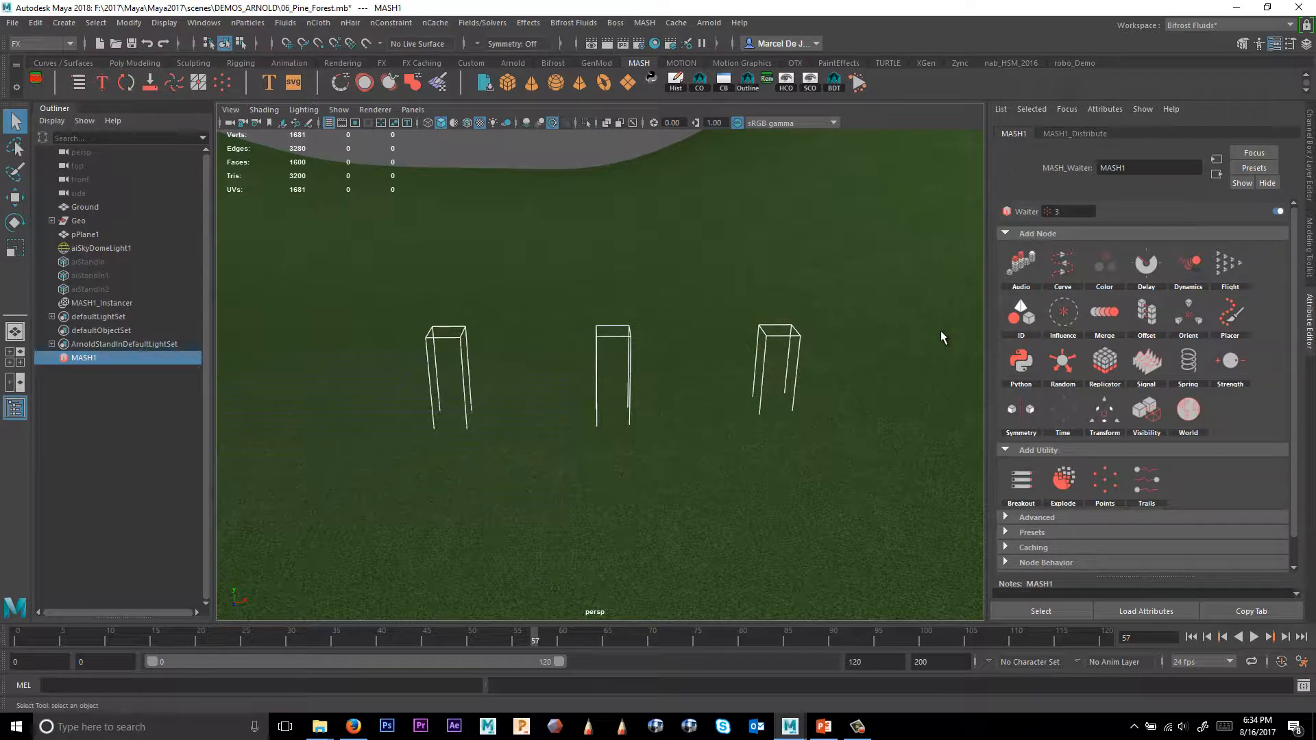
pyautogui.keyDown('alt'); pyautogui.moveTo(923, 350); pyautogui.dragTo(921, 355, button='middle'); pyautogui.keyUp('alt')
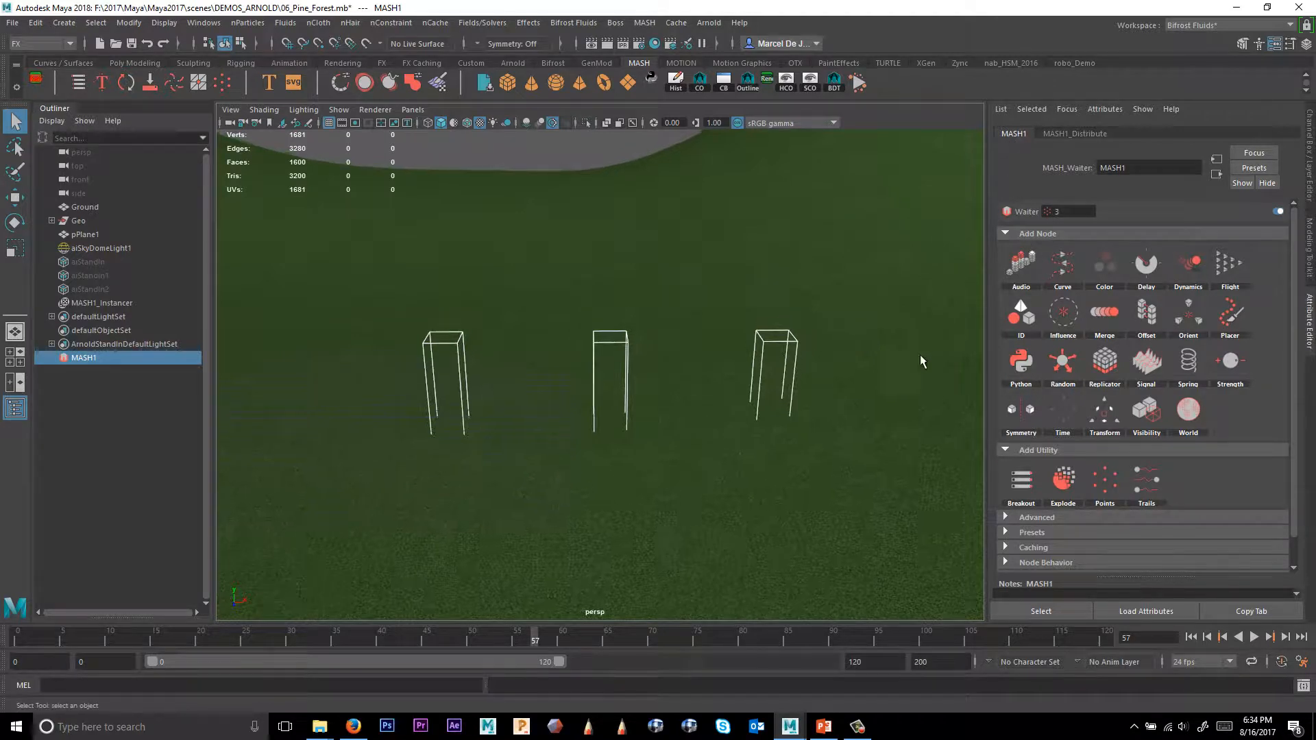
pyautogui.click(1019, 322)
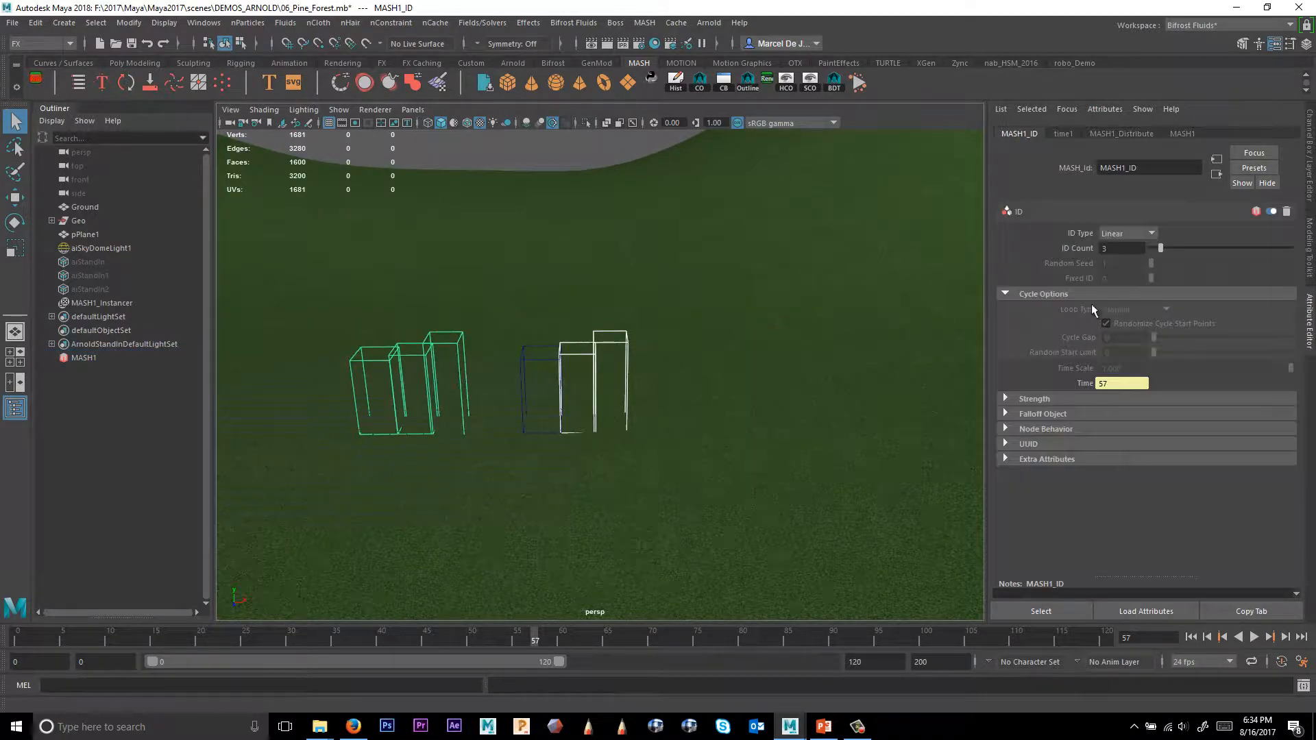
pyautogui.click(1121, 234)
pyautogui.click(1128, 261)
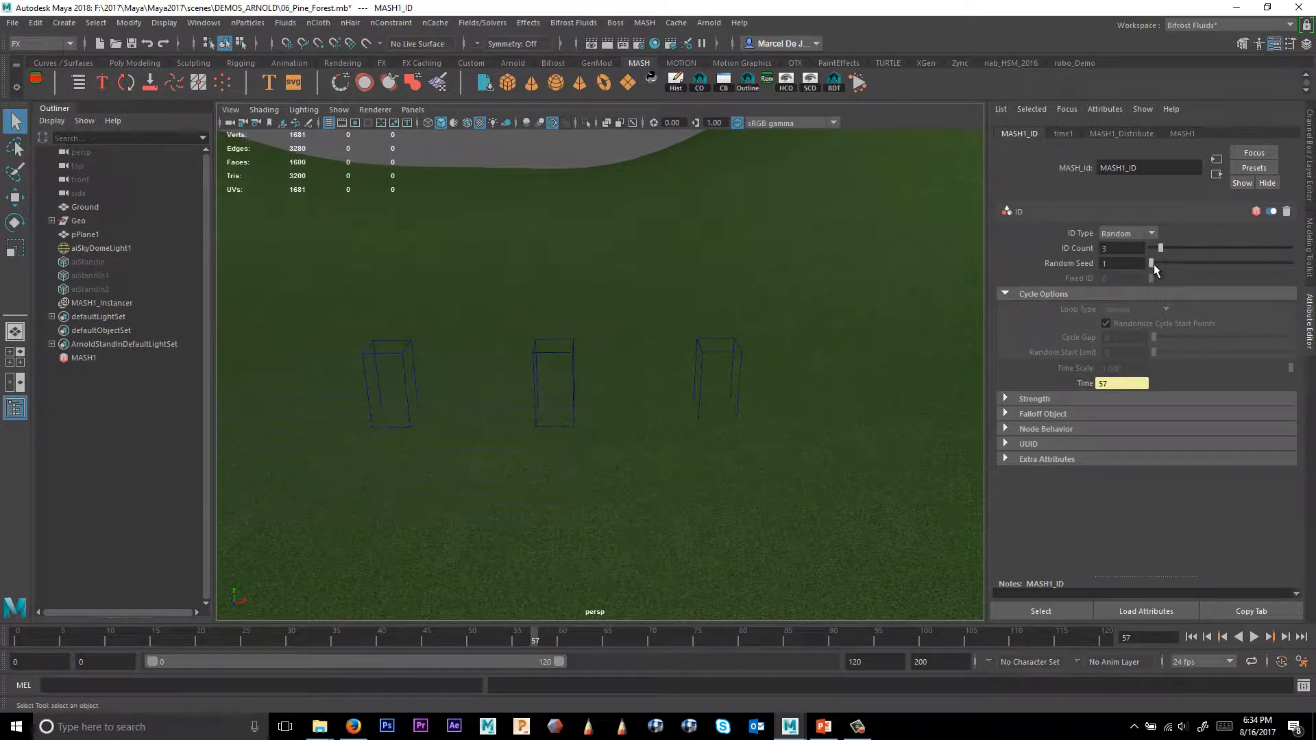
pyautogui.moveTo(1152, 264); pyautogui.dragTo(1208, 271)
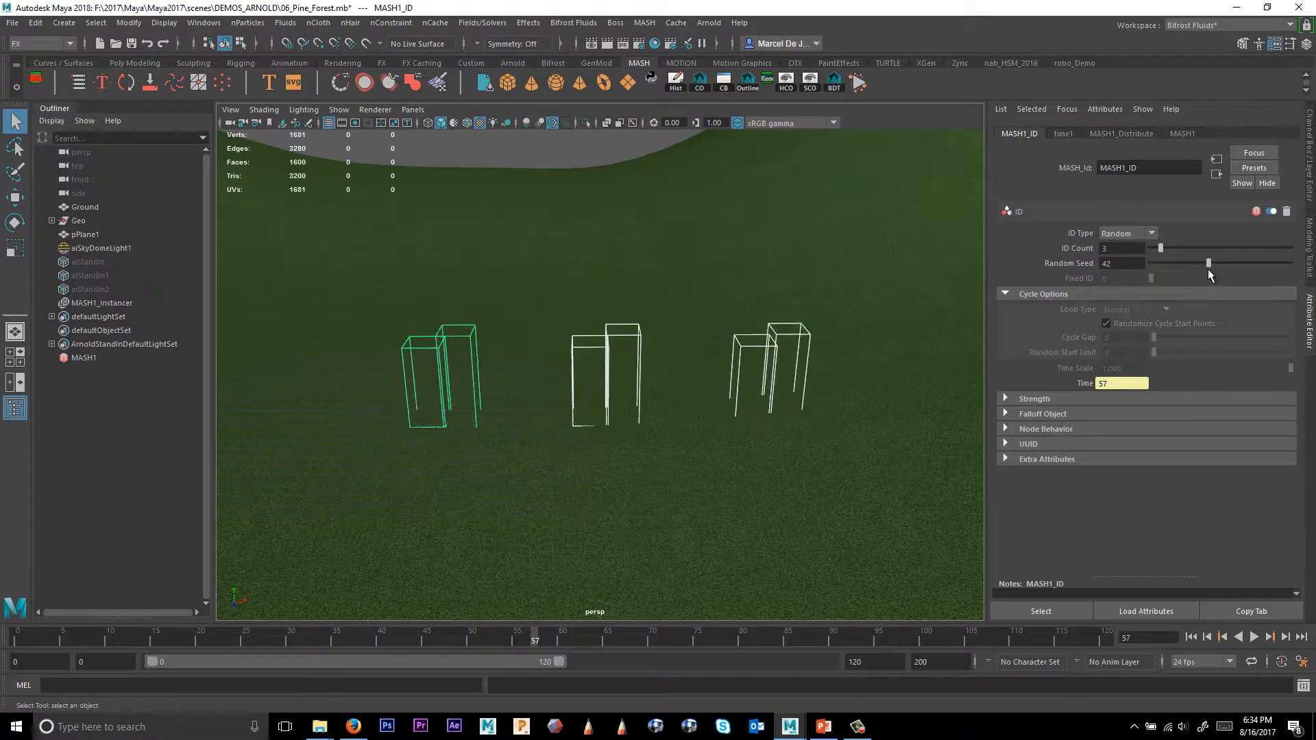
pyautogui.moveTo(787, 345)
pyautogui.keyDown('alt'); pyautogui.mouseDown(button='middle')
pyautogui.moveTo(801, 327)
pyautogui.moveTo(784, 343)
pyautogui.mouseUp(button='middle'); pyautogui.keyUp('alt')
# Open Arnold RenderView and re-render while adjusting the ID node's Random Seed, settling on 56, then close the window.
pyautogui.click(709, 23)
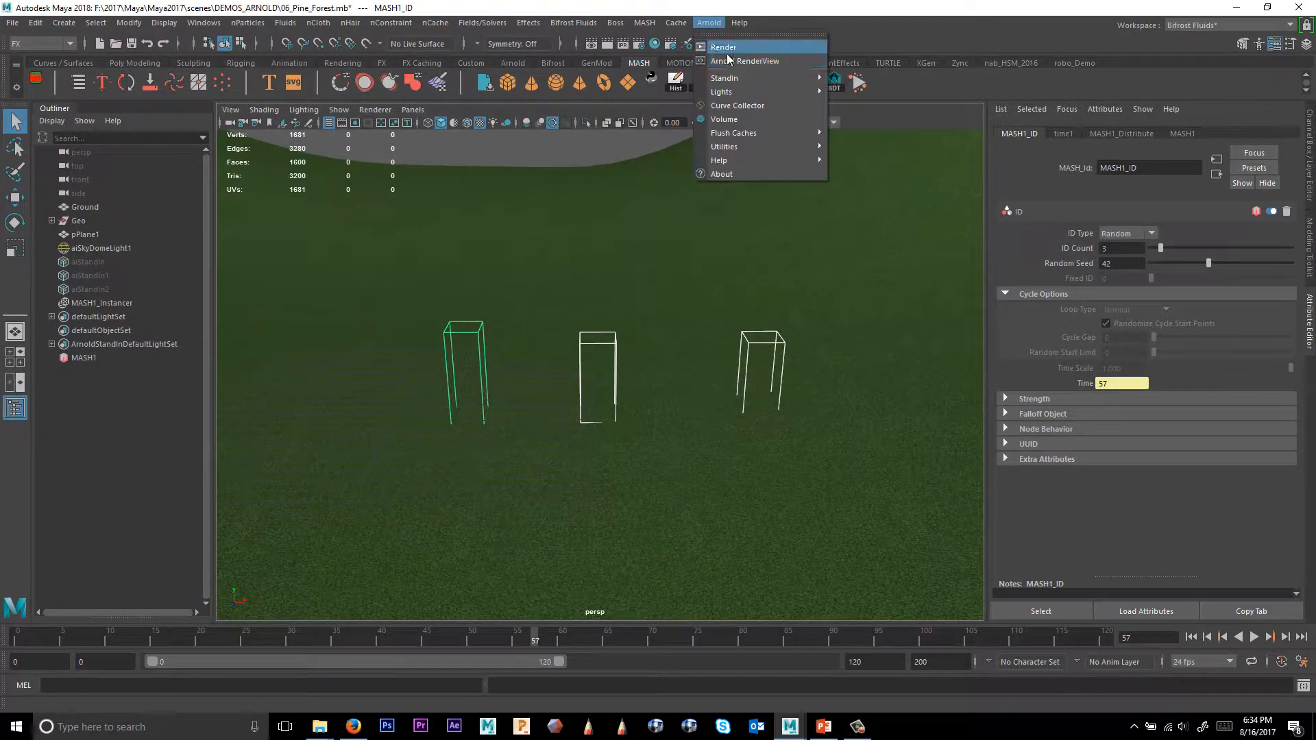
pyautogui.click(729, 48)
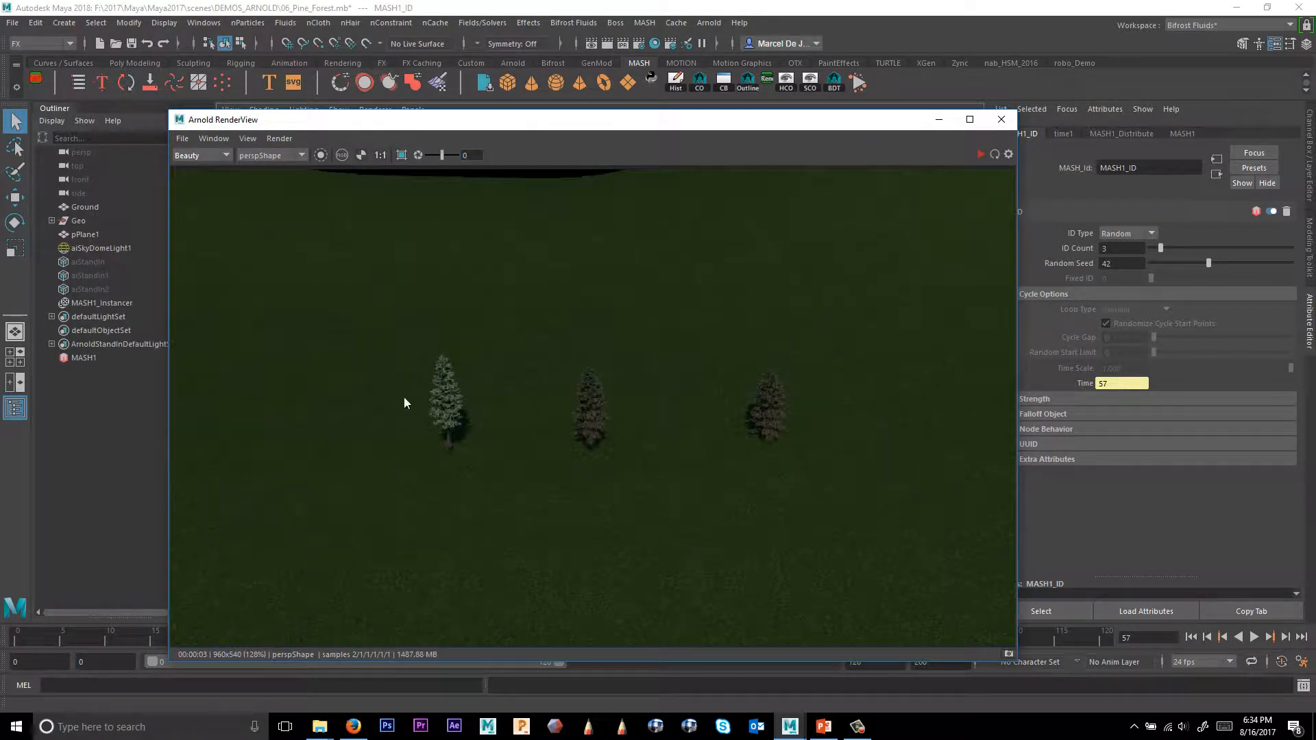
pyautogui.moveTo(1215, 262); pyautogui.dragTo(1225, 263)
pyautogui.click(981, 154)
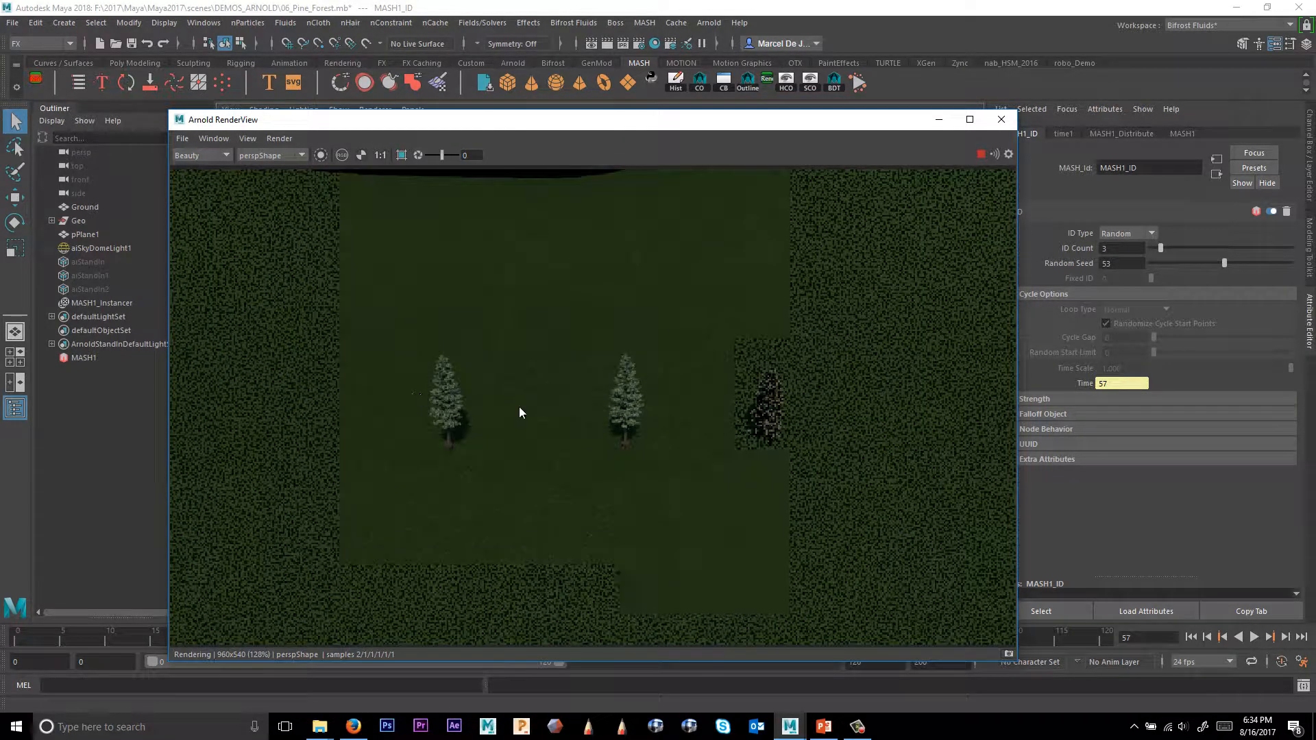
pyautogui.moveTo(1269, 265); pyautogui.dragTo(1258, 268)
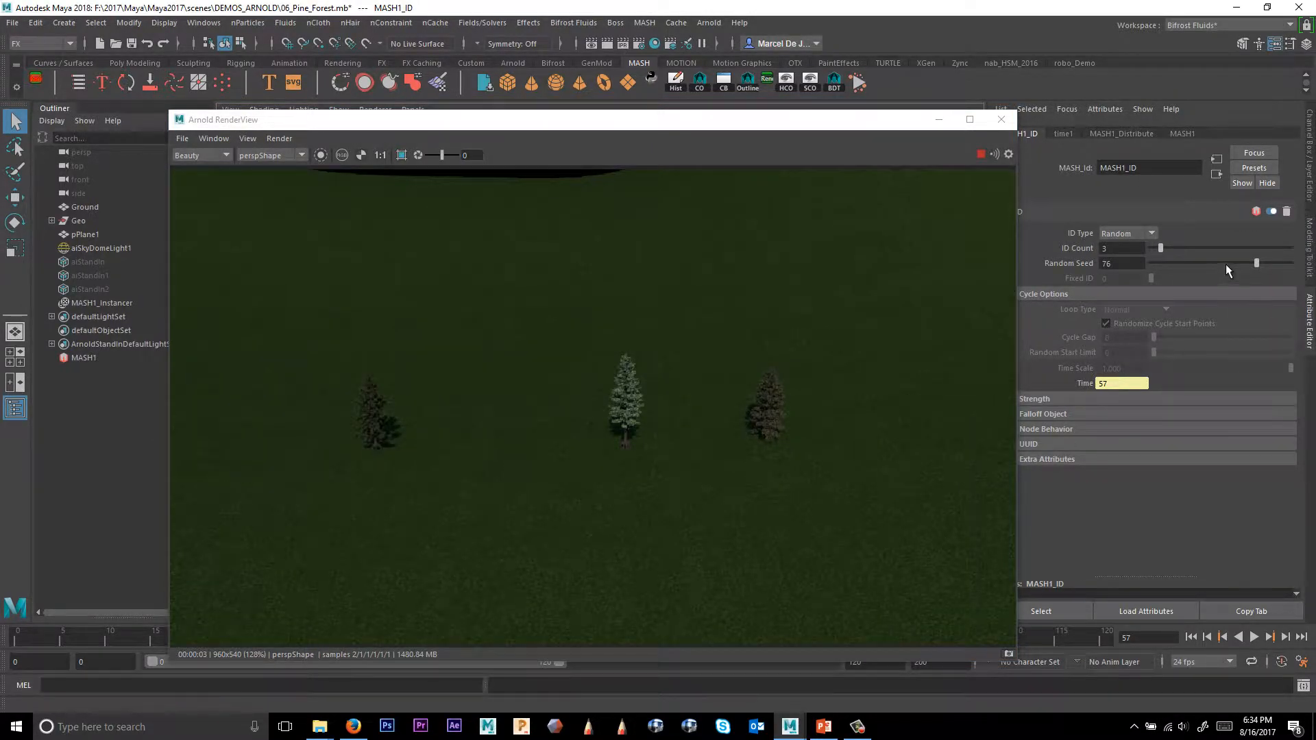
pyautogui.moveTo(1225, 265); pyautogui.dragTo(1198, 262)
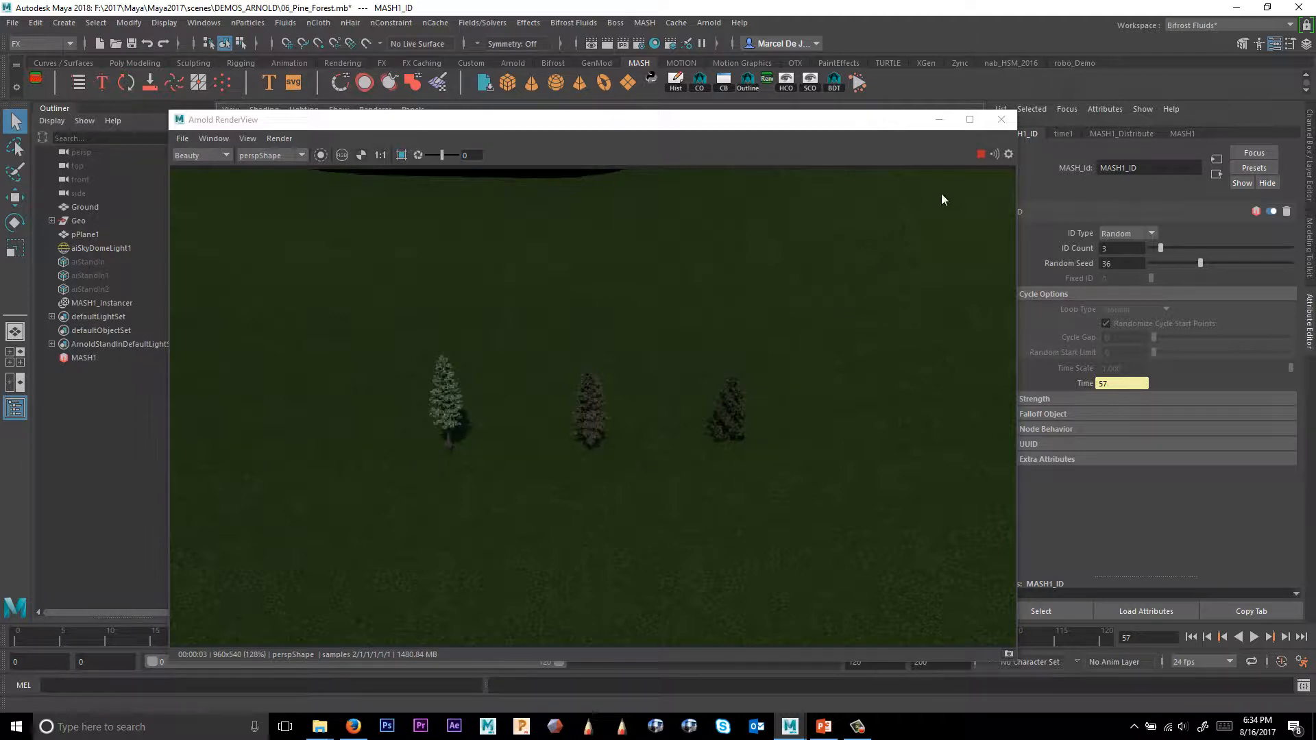
pyautogui.click(1000, 121)
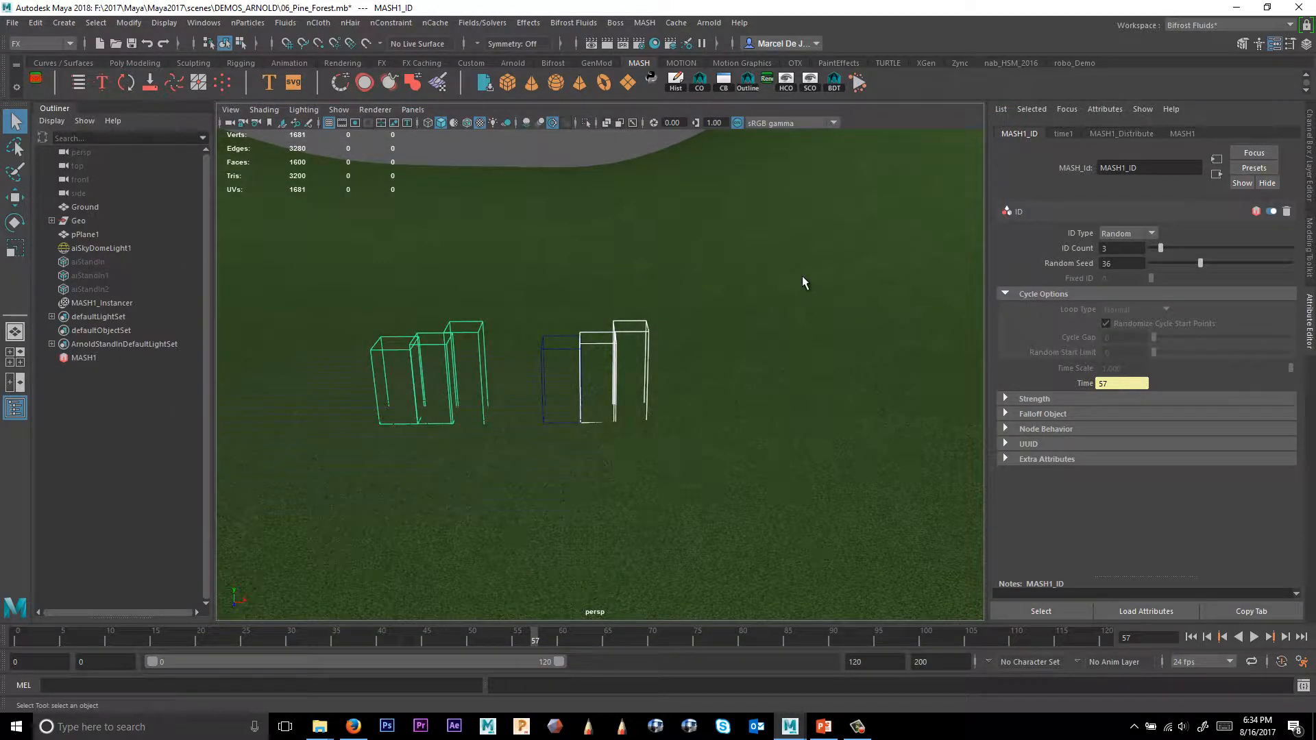
# Switch the MASH Distribute node to Mesh distribution and connect pPlane1 as the Input Mesh.
pyautogui.keyDown('alt'); pyautogui.moveTo(803, 281); pyautogui.dragTo(743, 375, button='right'); pyautogui.keyUp('alt')
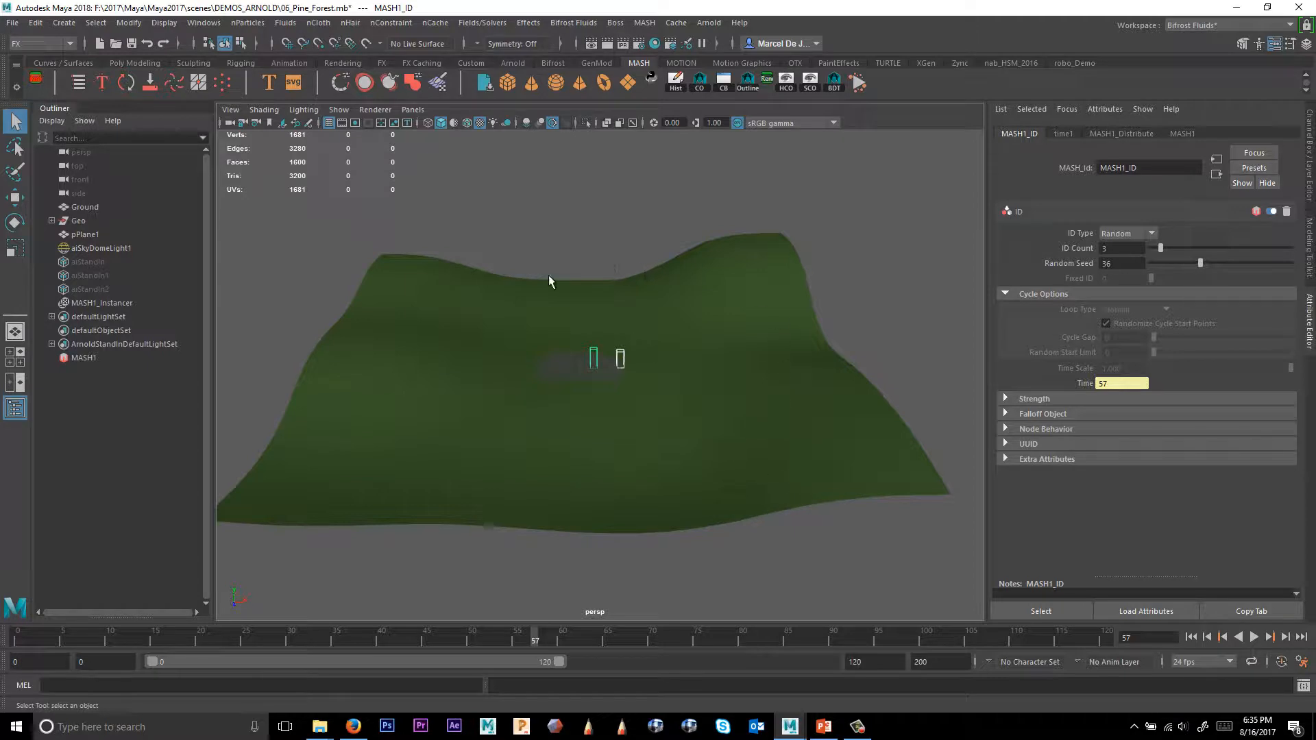
pyautogui.keyDown('alt'); pyautogui.moveTo(575, 497); pyautogui.dragTo(681, 502); pyautogui.keyUp('alt')
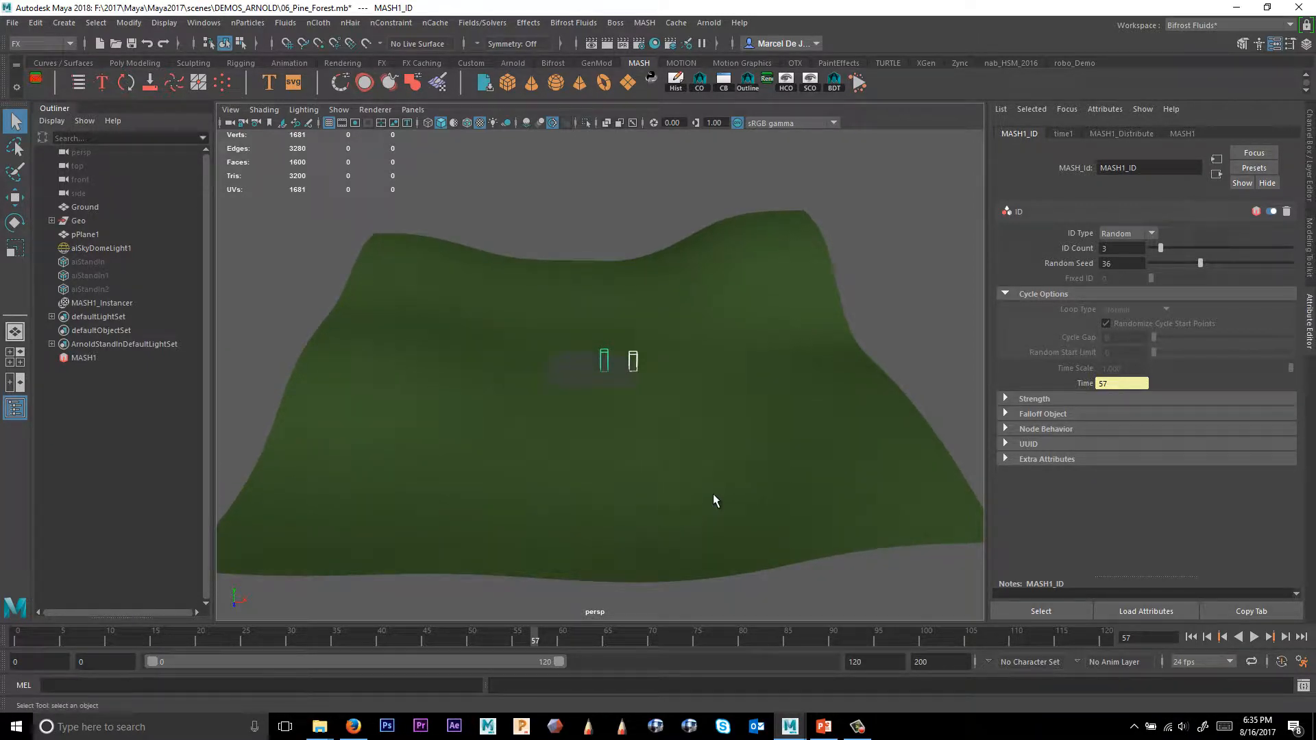
pyautogui.click(95, 356)
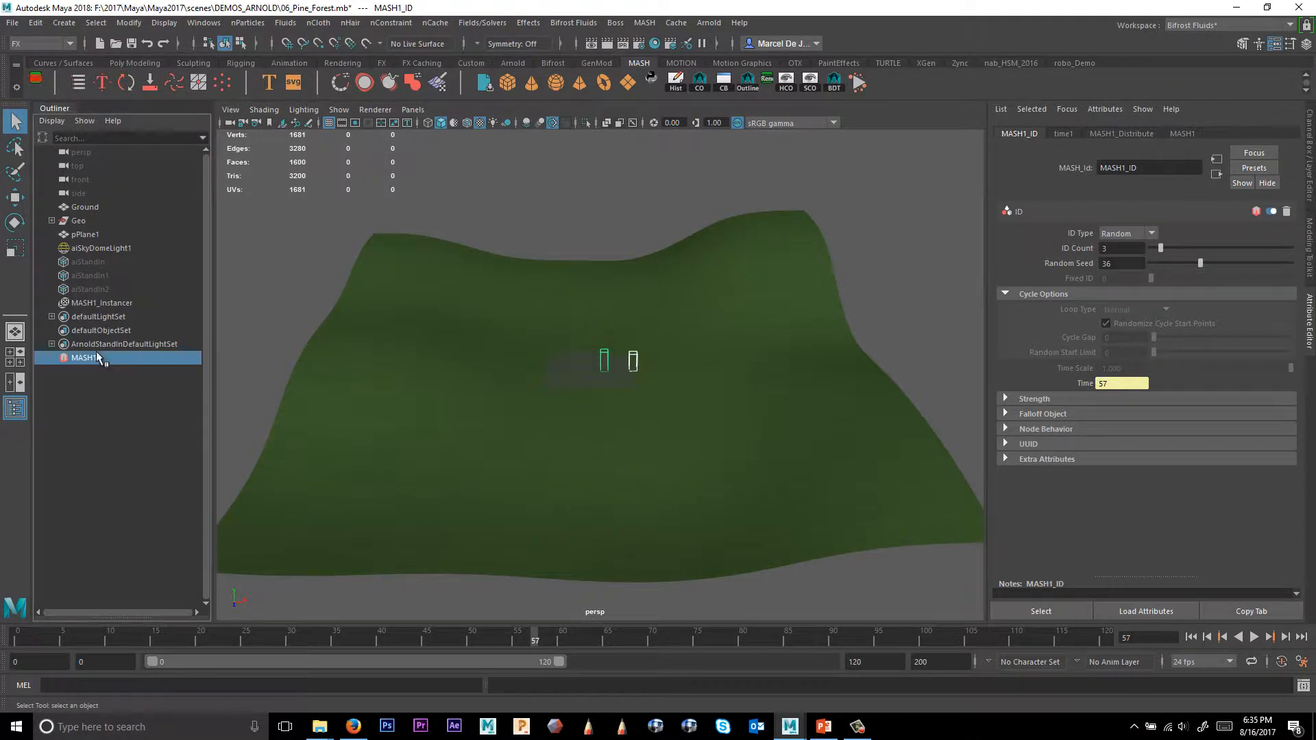
pyautogui.click(1164, 133)
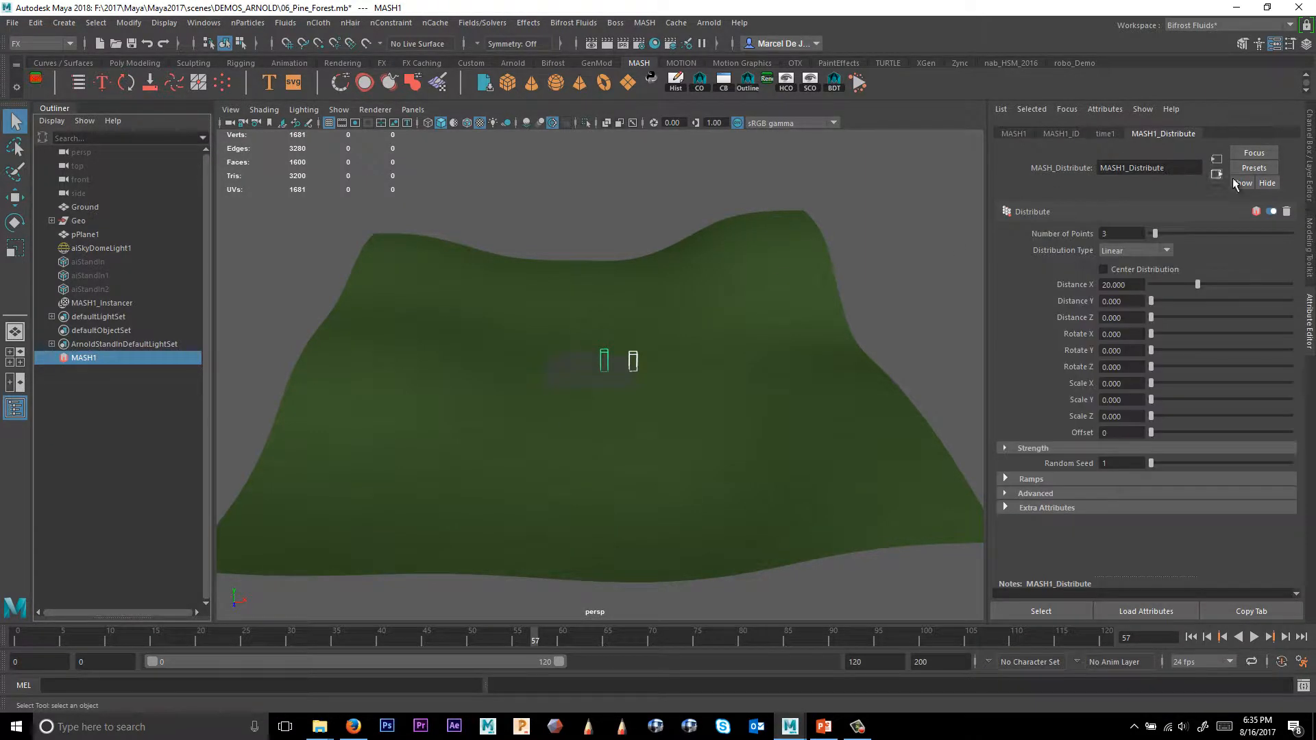
pyautogui.click(1124, 251)
pyautogui.click(1118, 307)
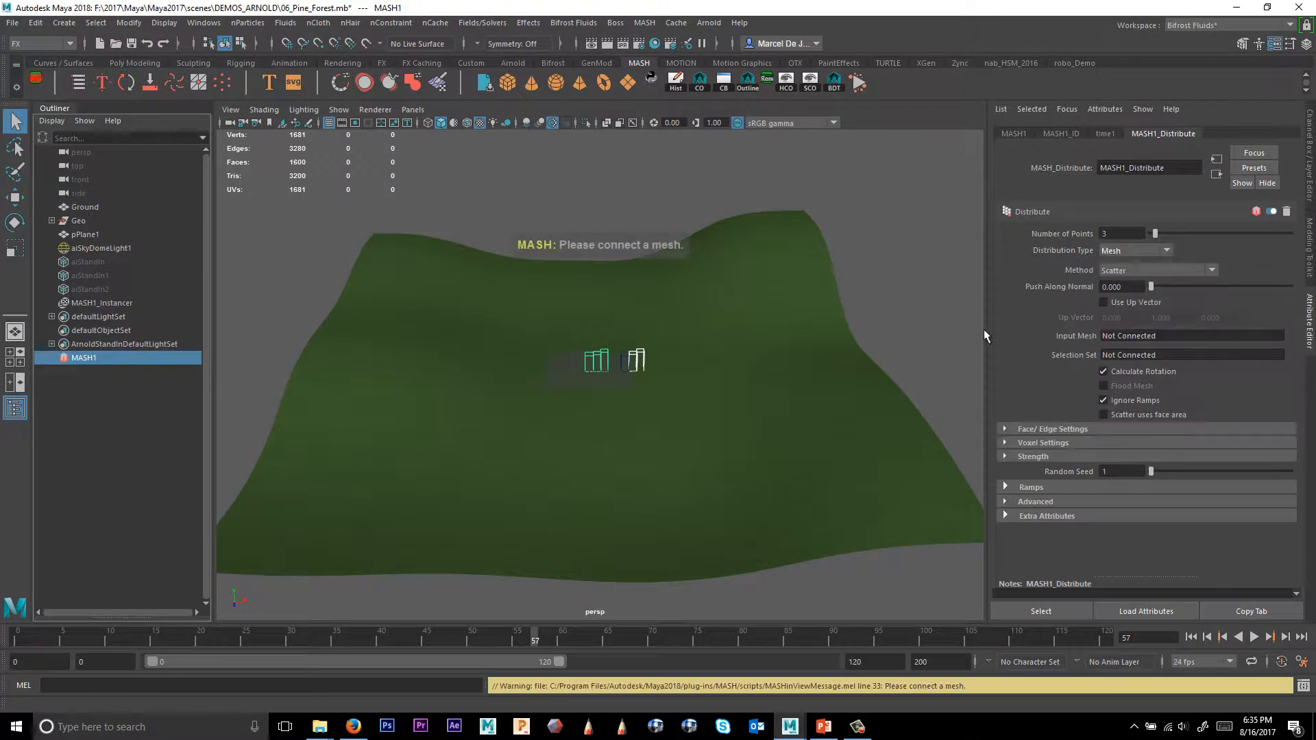
pyautogui.moveTo(80, 238); pyautogui.dragTo(1123, 333, button='middle')
# Set the Distribute node's Number of Points to 1000 to scatter trees across the terrain.
pyautogui.scroll(-3, 842, 434)
pyautogui.keyDown('alt'); pyautogui.moveTo(841, 428); pyautogui.dragTo(886, 437, button='middle'); pyautogui.keyUp('alt')
pyautogui.keyDown('alt'); pyautogui.moveTo(886, 437); pyautogui.dragTo(906, 429); pyautogui.keyUp('alt')
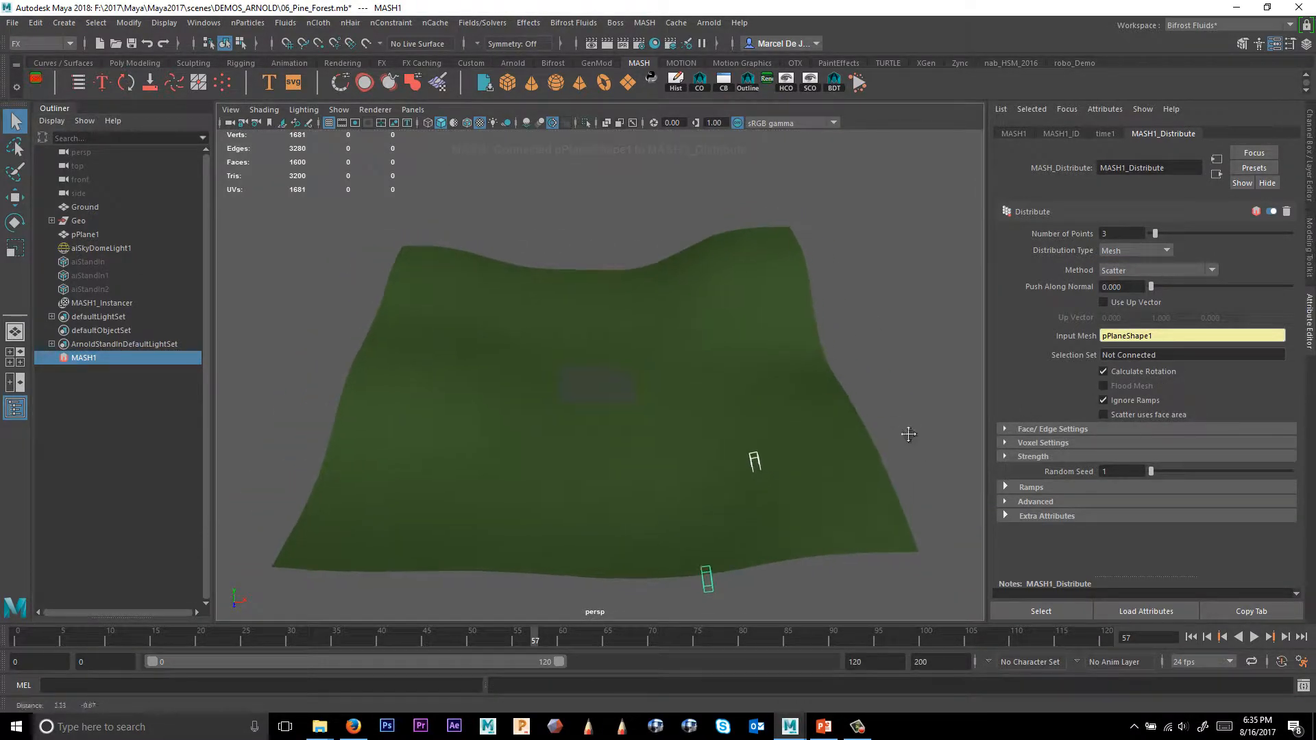
pyautogui.keyDown('alt'); pyautogui.moveTo(907, 429); pyautogui.dragTo(958, 460, button='right'); pyautogui.keyUp('alt')
pyautogui.keyDown('alt'); pyautogui.moveTo(959, 466); pyautogui.dragTo(957, 450); pyautogui.keyUp('alt')
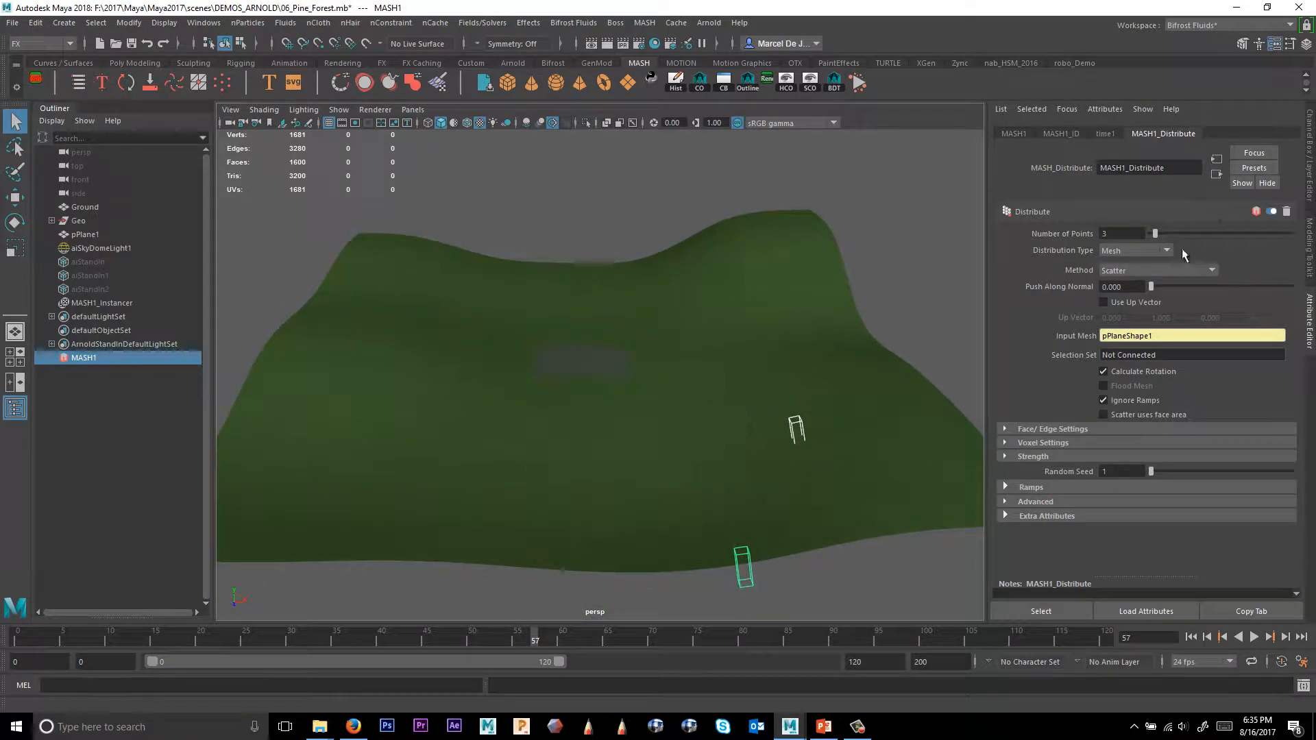
pyautogui.moveTo(1155, 234); pyautogui.dragTo(1288, 236)
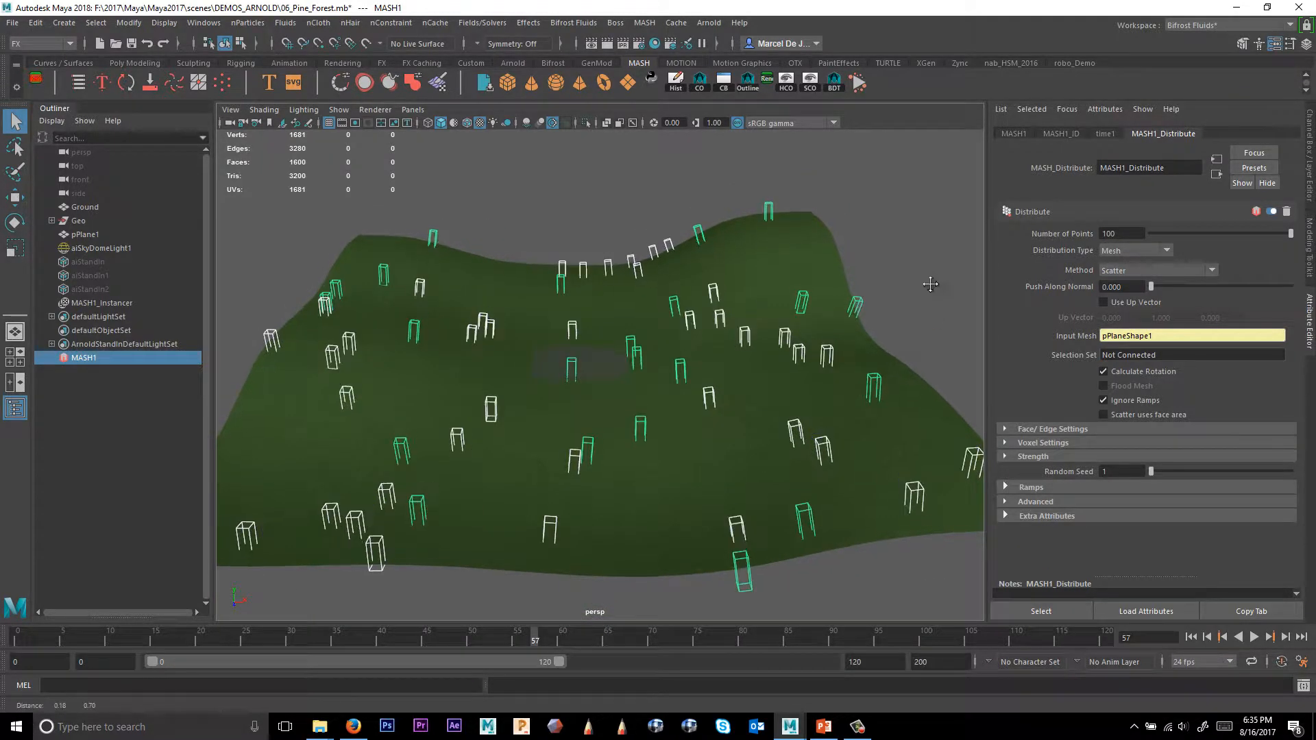
pyautogui.scroll(-1, 930, 284)
pyautogui.click(1125, 233)
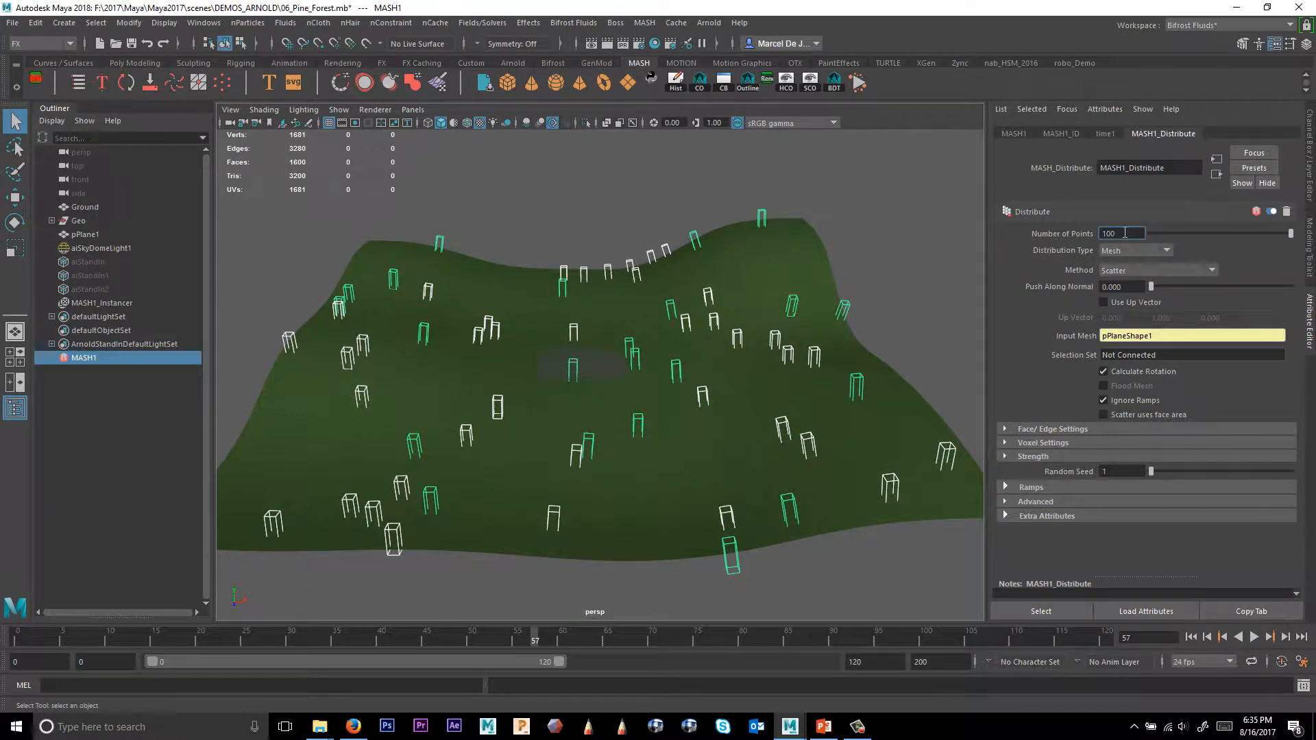
pyautogui.write('0')
pyautogui.press('Return')
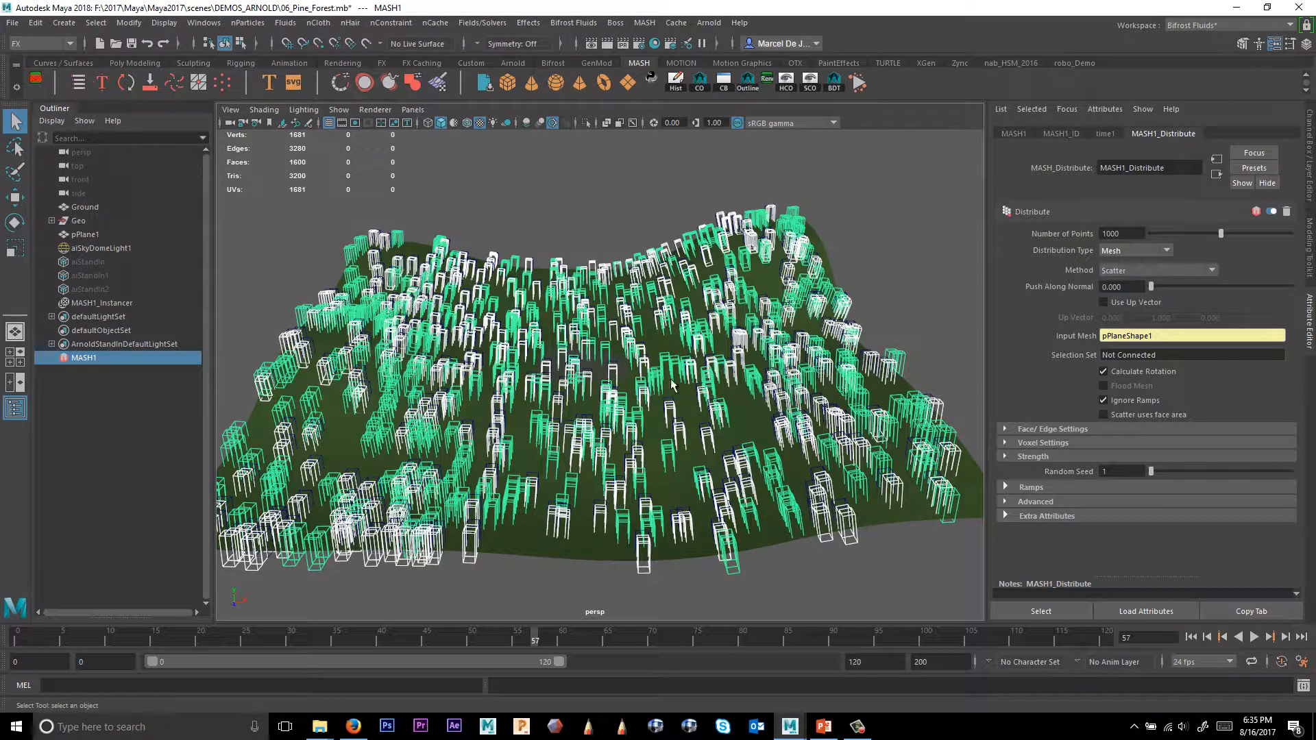
# Turn off Calculate Rotation in the Distribute node so the trees stand upright.
pyautogui.keyDown('alt'); pyautogui.moveTo(637, 396); pyautogui.dragTo(667, 395); pyautogui.keyUp('alt')
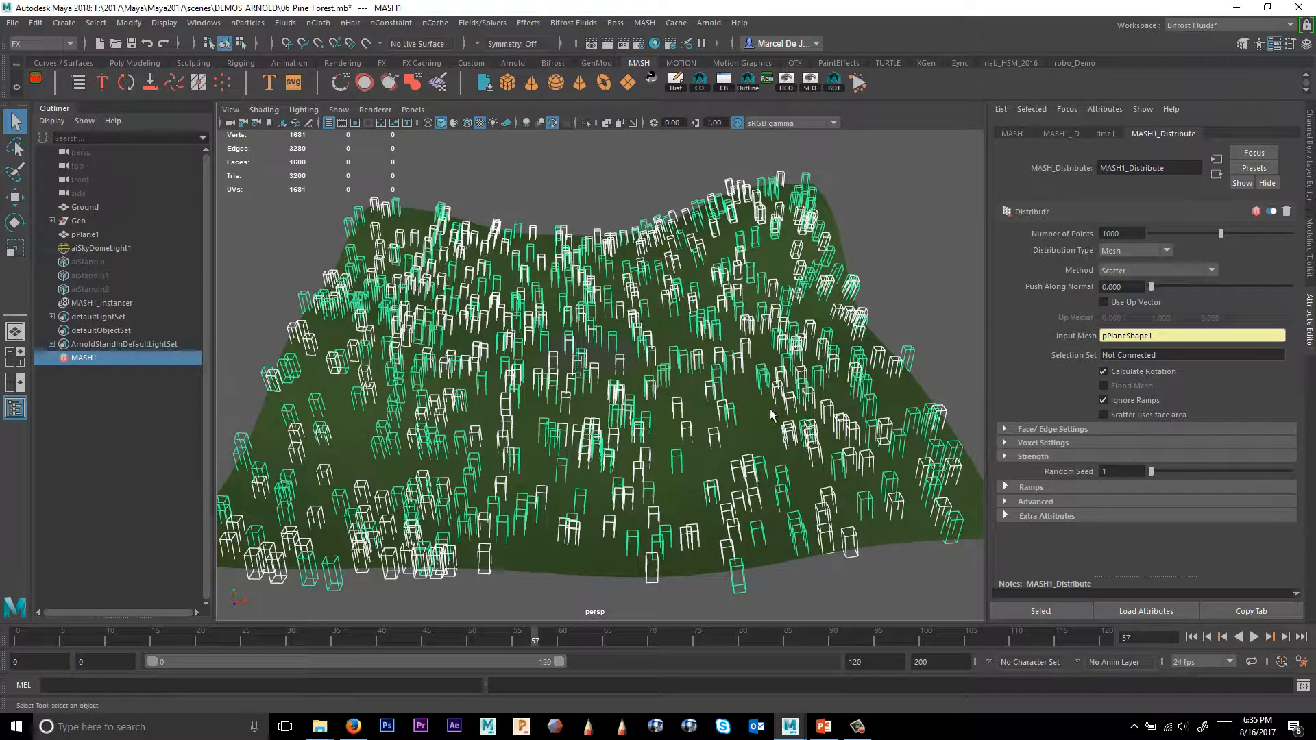
pyautogui.keyDown('alt'); pyautogui.moveTo(766, 412); pyautogui.dragTo(757, 418); pyautogui.keyUp('alt')
pyautogui.keyDown('alt'); pyautogui.moveTo(652, 418); pyautogui.dragTo(658, 412, button='right'); pyautogui.keyUp('alt')
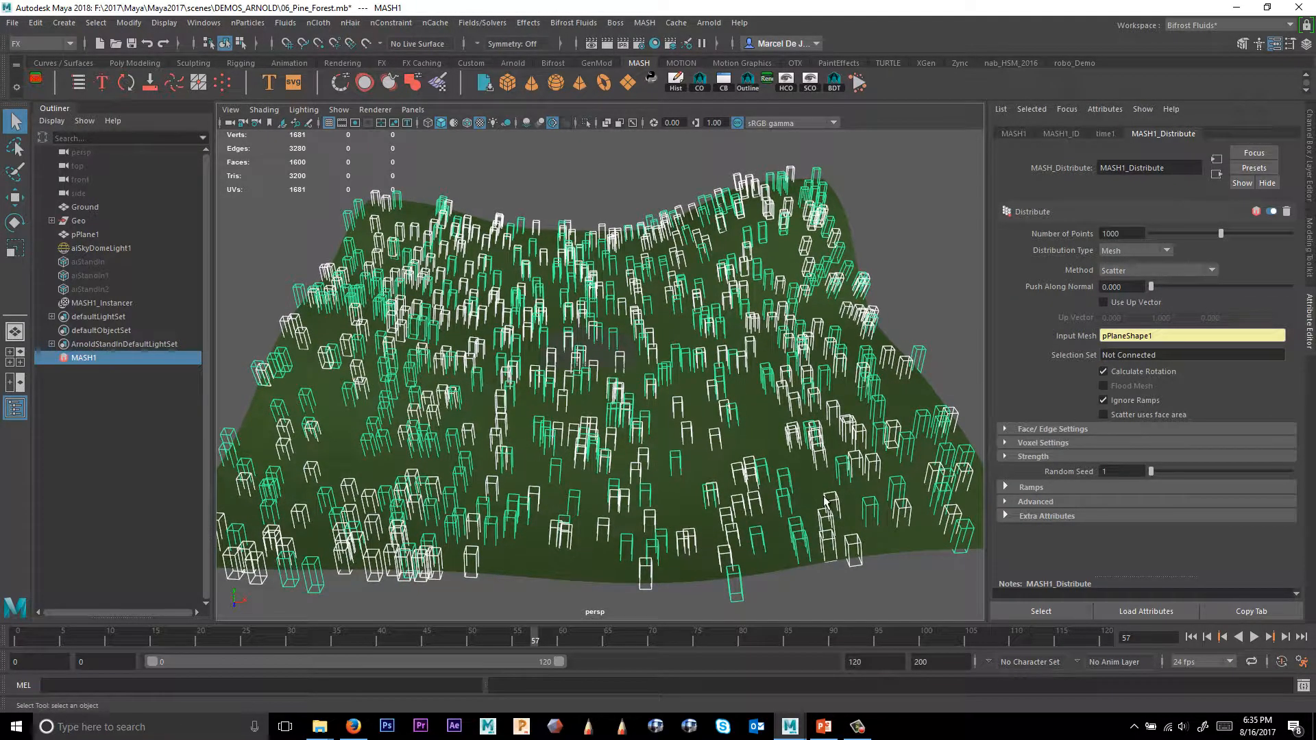
pyautogui.click(1137, 372)
pyautogui.moveTo(830, 414)
pyautogui.keyDown('alt'); pyautogui.mouseDown(button='right')
pyautogui.moveTo(850, 428)
pyautogui.moveTo(833, 410)
pyautogui.mouseUp(button='right'); pyautogui.keyUp('alt')
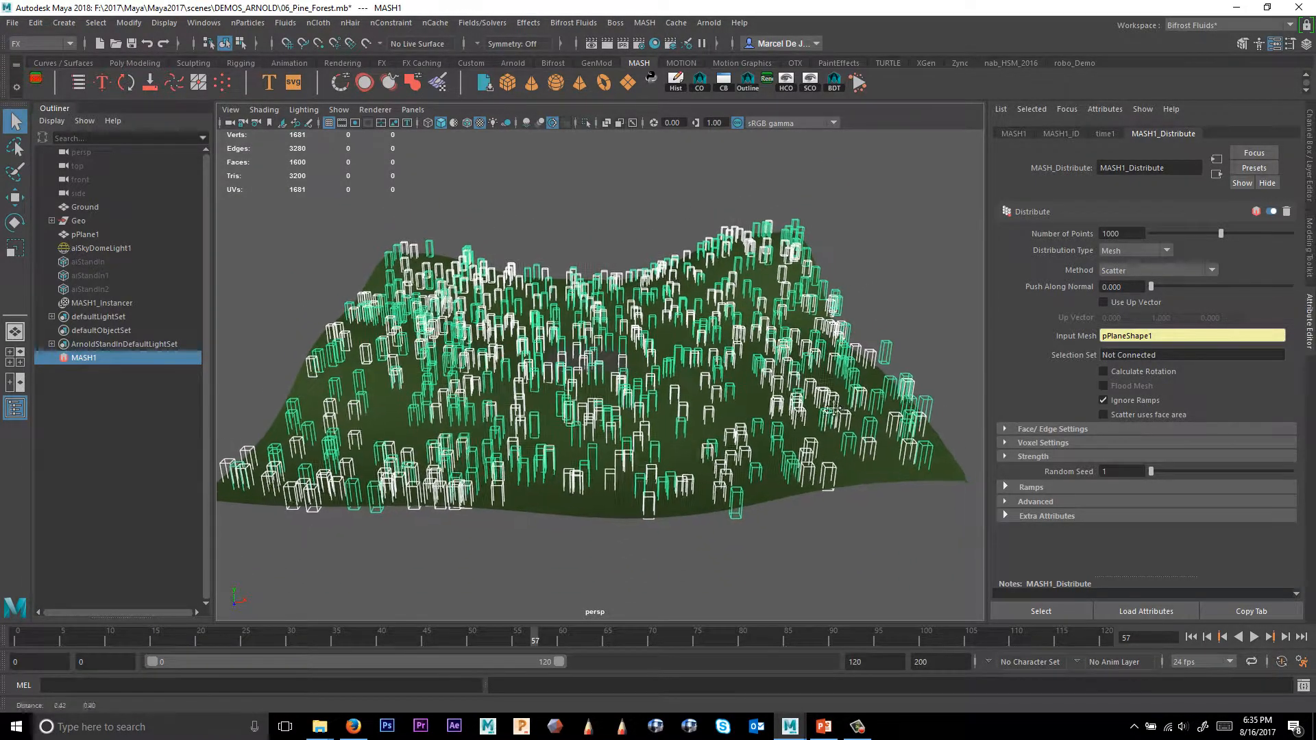
pyautogui.keyDown('alt'); pyautogui.moveTo(833, 410); pyautogui.dragTo(837, 413, button='middle'); pyautogui.keyUp('alt')
pyautogui.keyDown('alt'); pyautogui.moveTo(788, 349); pyautogui.dragTo(800, 349, button='middle'); pyautogui.keyUp('alt')
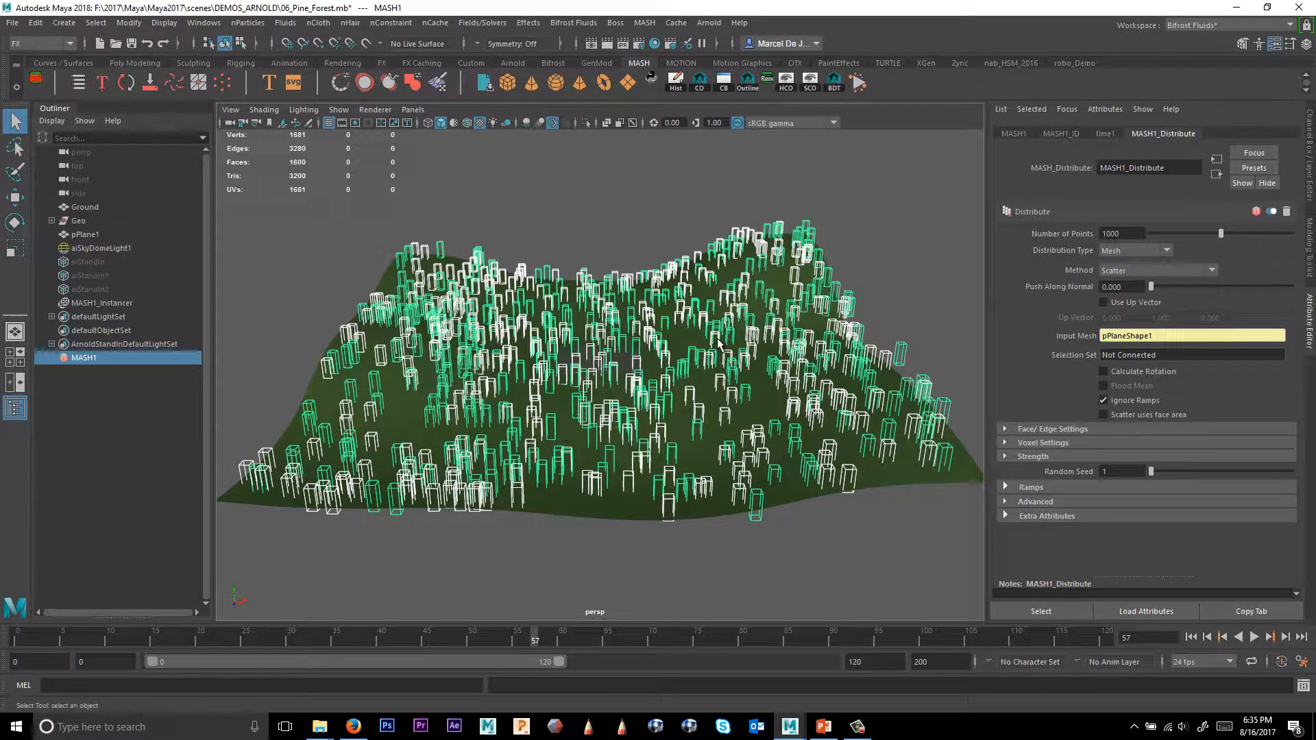
# Add a Random node to the MASH network and set its Rotation Y to 360.
pyautogui.click(1006, 133)
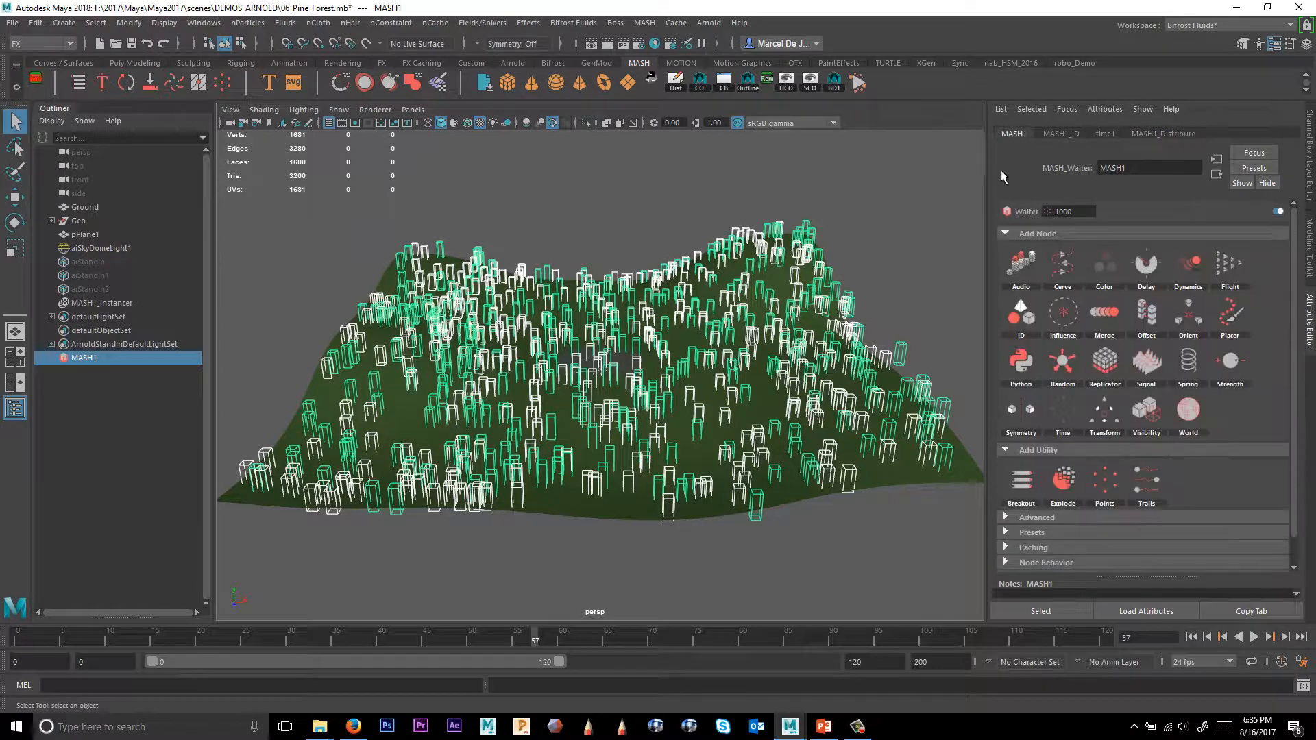
pyautogui.click(1095, 378)
pyautogui.keyDown('alt'); pyautogui.moveTo(706, 411); pyautogui.dragTo(698, 341); pyautogui.keyUp('alt')
pyautogui.scroll(3, 699, 341)
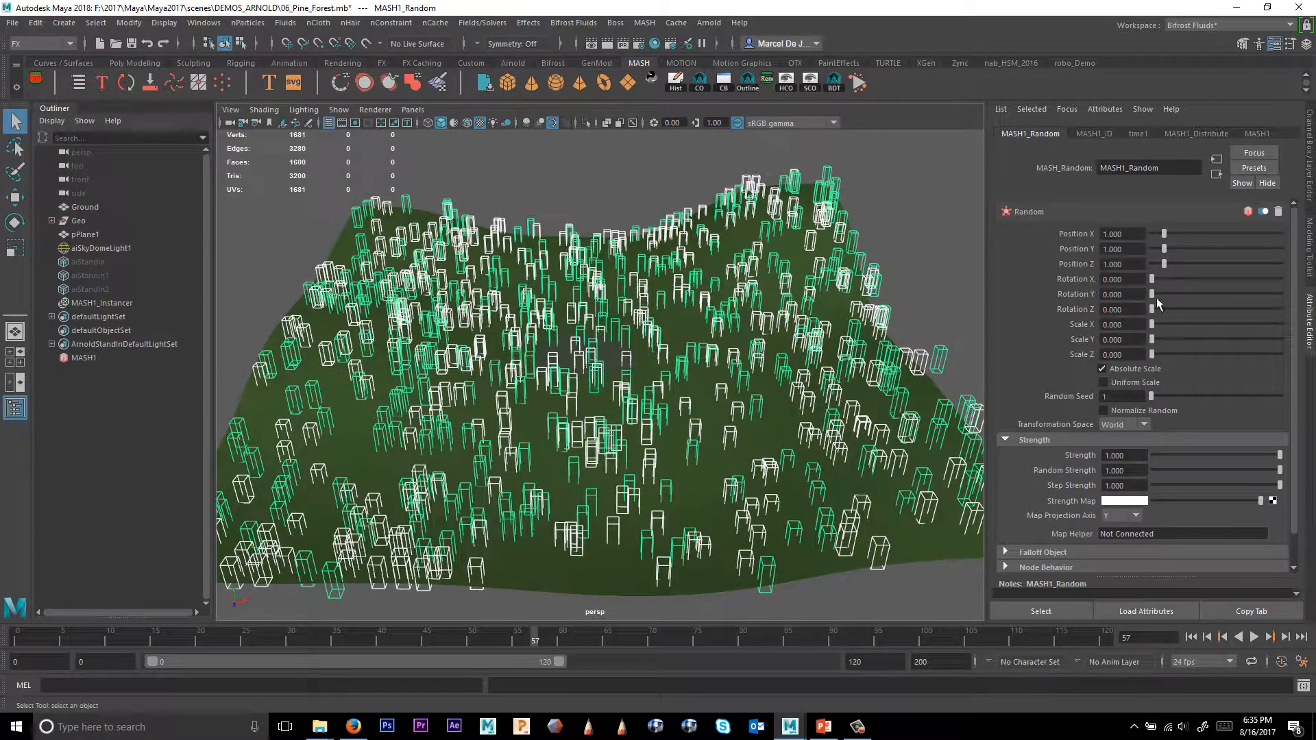
pyautogui.moveTo(1127, 295); pyautogui.dragTo(1005, 297)
pyautogui.write('360')
pyautogui.press('Tab')
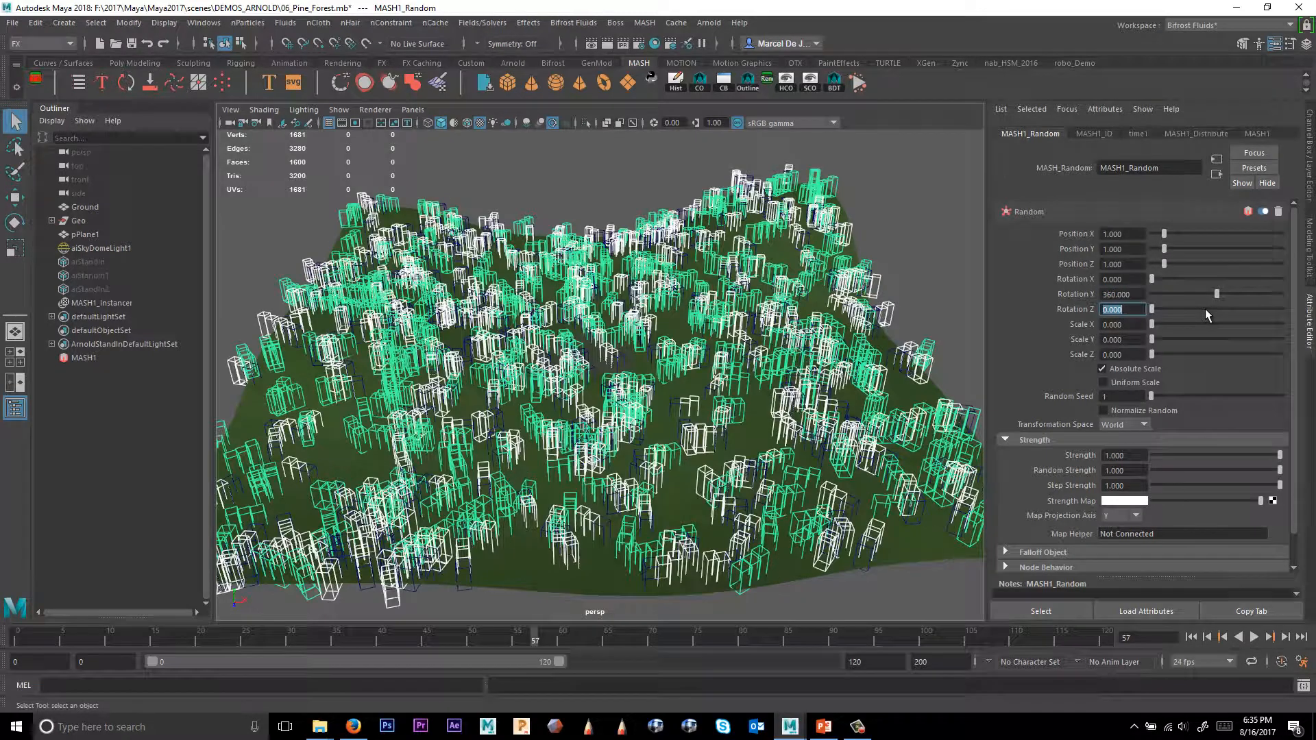
# Set the Random node's Position Y to 3.
pyautogui.keyDown('alt'); pyautogui.moveTo(727, 293); pyautogui.dragTo(760, 314, button='middle'); pyautogui.keyUp('alt')
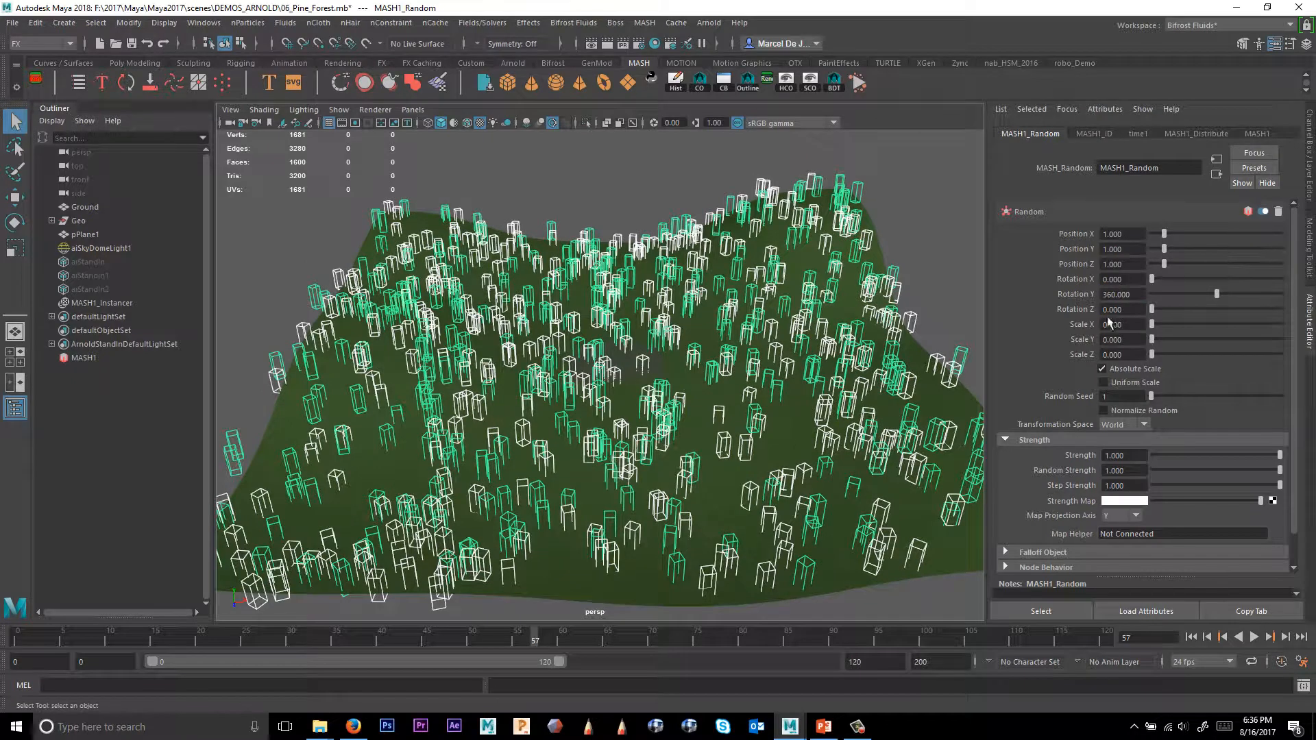
pyautogui.keyDown('alt'); pyautogui.moveTo(891, 319); pyautogui.dragTo(823, 329, button='right'); pyautogui.keyUp('alt')
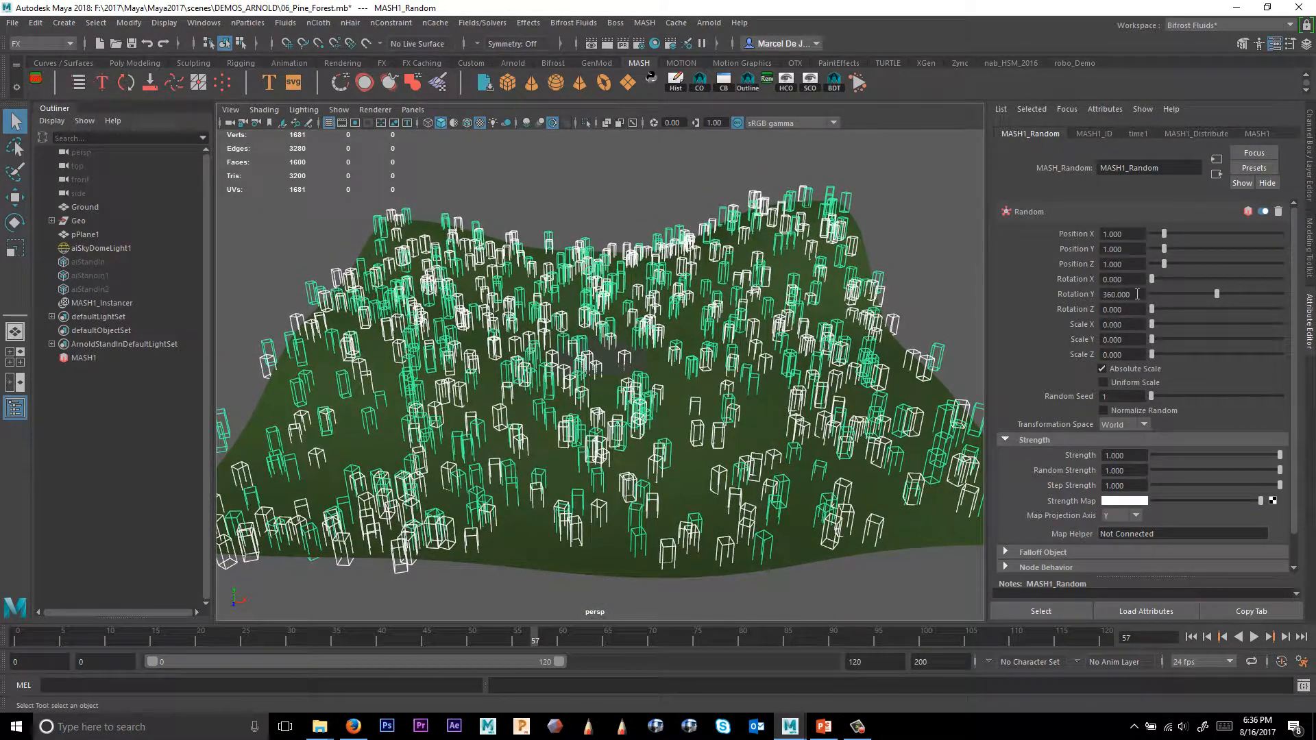
pyautogui.click(1123, 247)
pyautogui.keyDown('alt'); pyautogui.moveTo(806, 312); pyautogui.dragTo(774, 302); pyautogui.keyUp('alt')
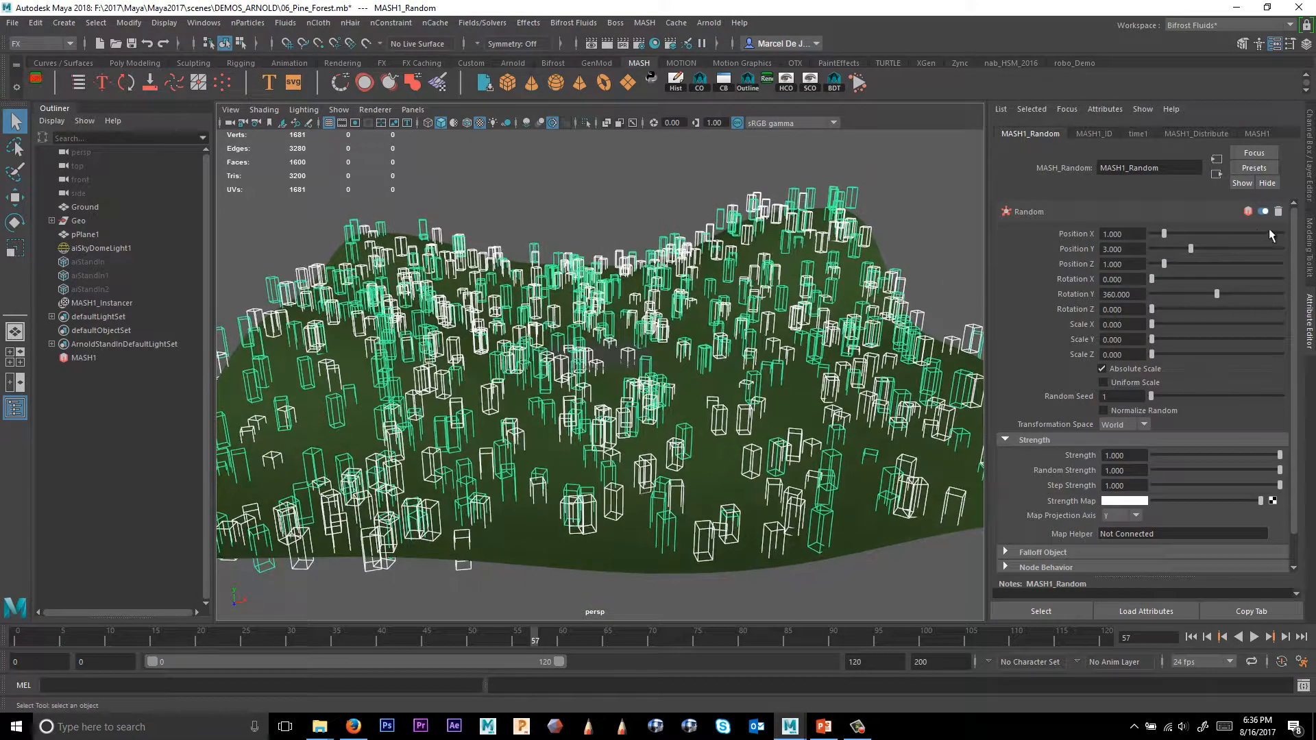
# Undo the last change to the Random node.
pyautogui.hotkey('ctrl', 'z')
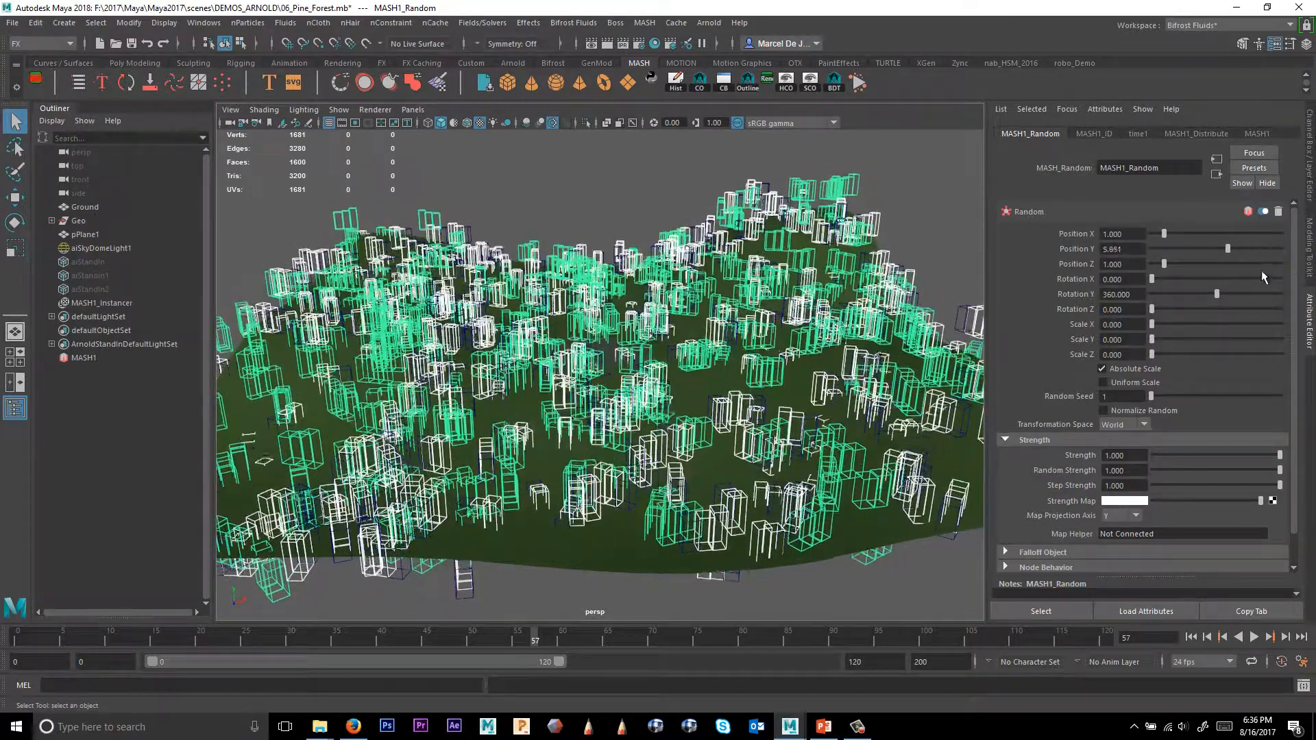
pyautogui.keyDown('alt'); pyautogui.moveTo(880, 319); pyautogui.dragTo(884, 326); pyautogui.keyUp('alt')
pyautogui.keyDown('alt'); pyautogui.moveTo(729, 292); pyautogui.dragTo(727, 302, button='middle'); pyautogui.keyUp('alt')
pyautogui.keyDown('alt'); pyautogui.moveTo(727, 301); pyautogui.dragTo(774, 296); pyautogui.keyUp('alt')
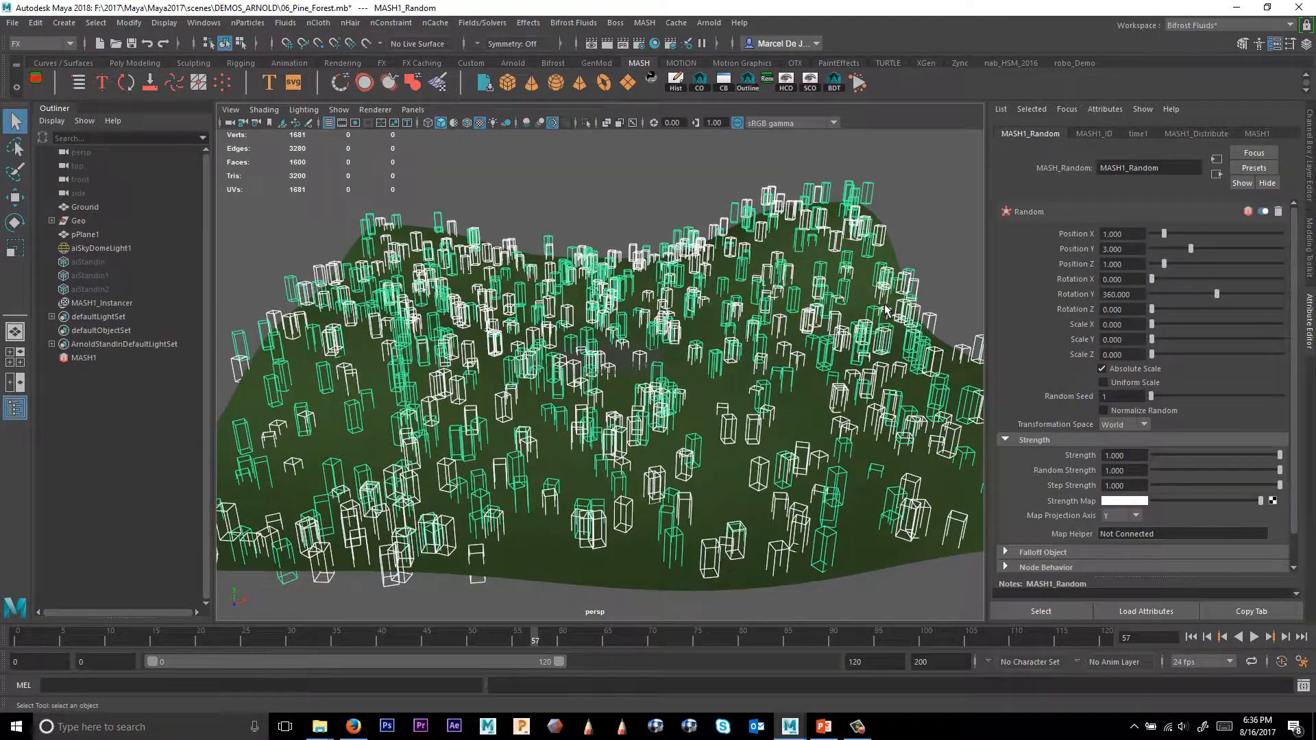
# Set the Random node's Scale X to 0.3, Scale Y to 0.7 and Scale Z to 0.3.
pyautogui.doubleClick(1119, 324)
pyautogui.press('Tab')
pyautogui.press('BackSpace')
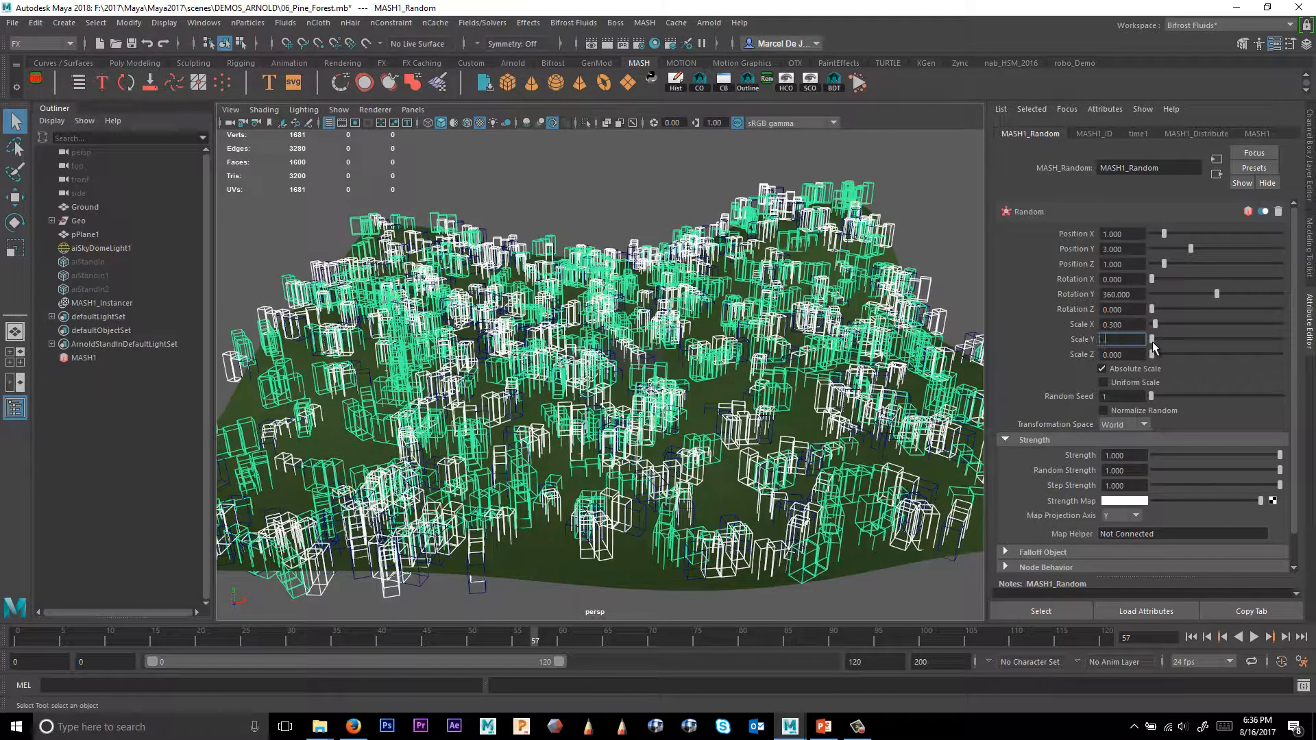
pyautogui.write('.7')
pyautogui.press('Tab')
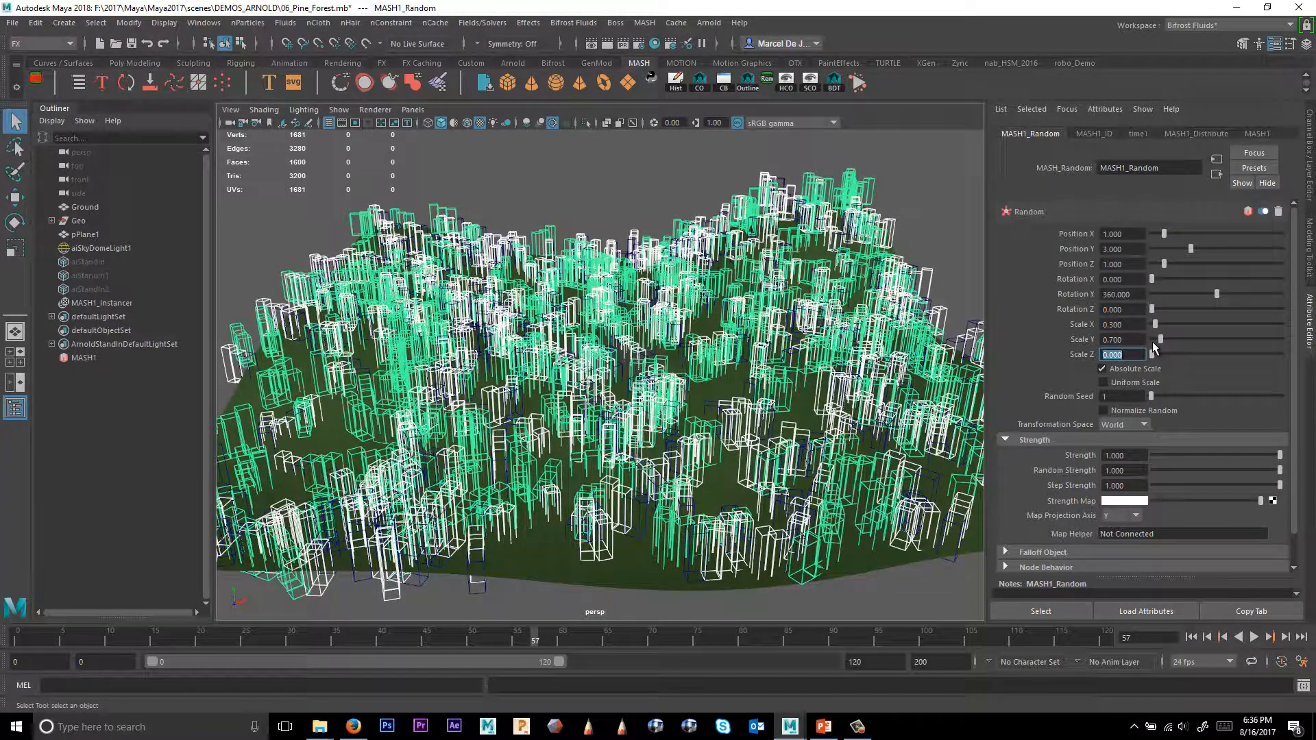
pyautogui.press('BackSpace')
pyautogui.press('Tab')
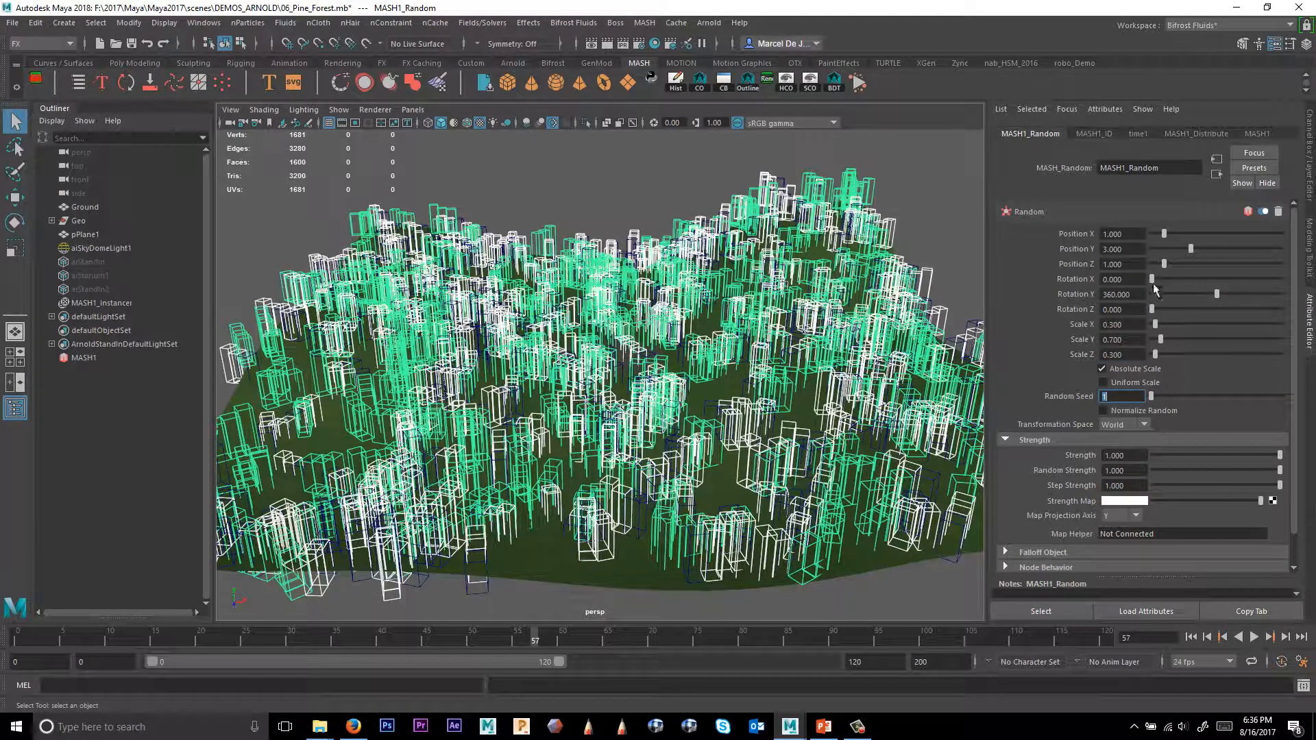
# Increase the Distribute node's Number of Points to 10000.
pyautogui.scroll(-2, 828, 303)
pyautogui.keyDown('alt'); pyautogui.moveTo(828, 302); pyautogui.dragTo(831, 306, button='middle'); pyautogui.keyUp('alt')
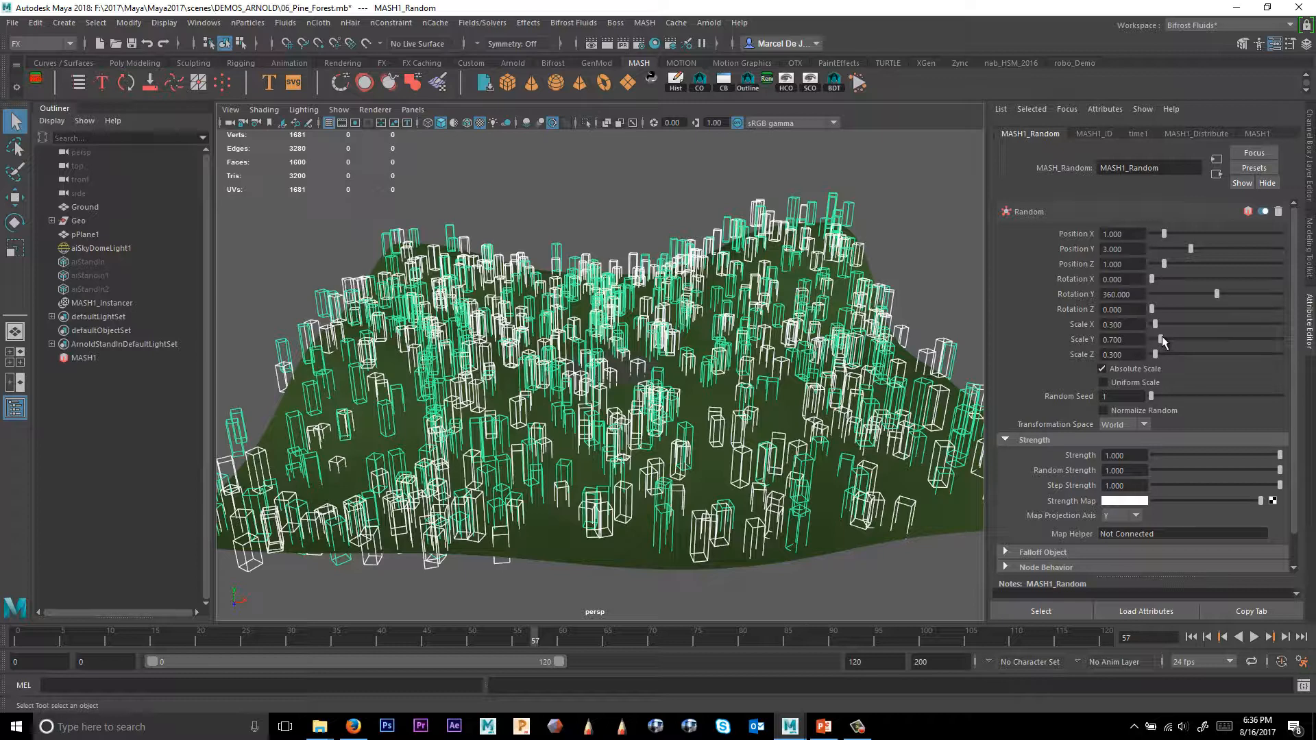
pyautogui.keyDown('alt'); pyautogui.moveTo(686, 281); pyautogui.dragTo(751, 289); pyautogui.keyUp('alt')
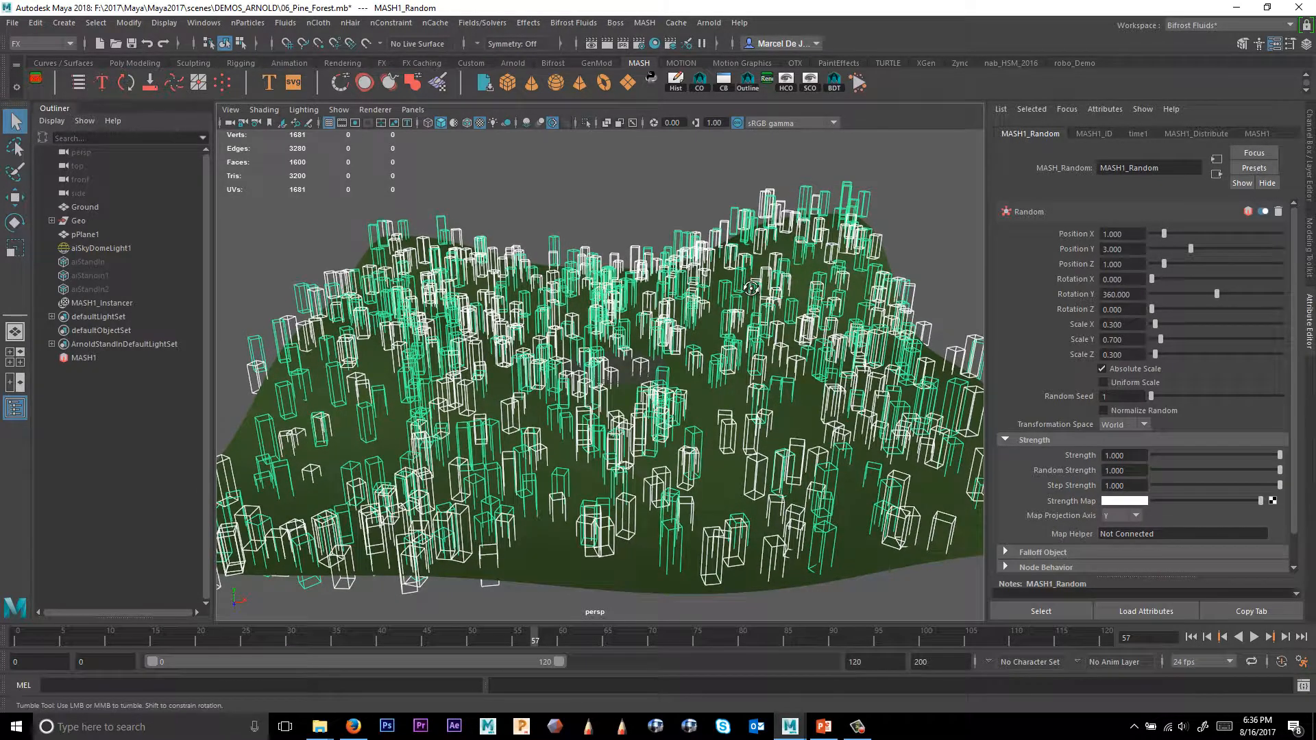
pyautogui.keyDown('alt'); pyautogui.moveTo(795, 284); pyautogui.dragTo(799, 282, button='middle'); pyautogui.keyUp('alt')
pyautogui.click(1194, 132)
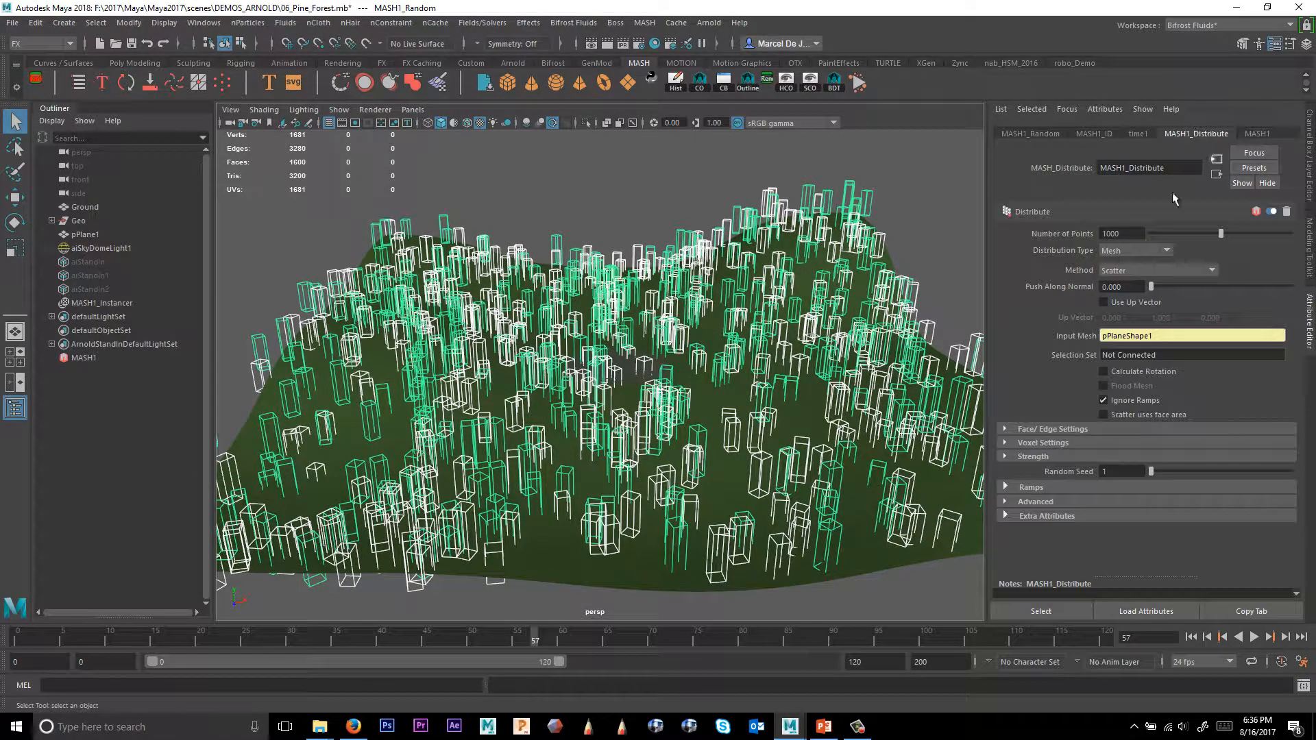
pyautogui.click(1135, 234)
pyautogui.write('0')
pyautogui.press('Return')
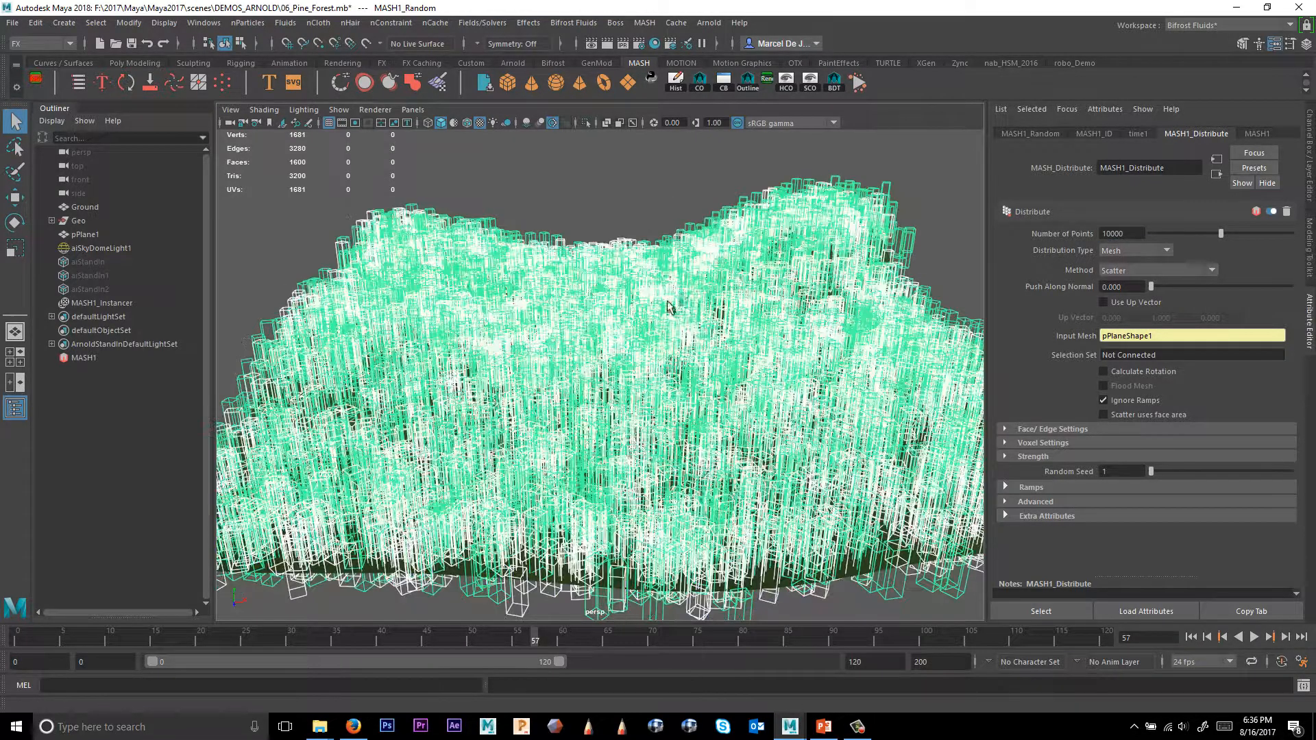
# Turn on the resolution gate and frame the dense forest in the perspective view.
pyautogui.keyDown('alt'); pyautogui.moveTo(678, 284); pyautogui.dragTo(762, 342); pyautogui.keyUp('alt')
pyautogui.keyDown('alt'); pyautogui.moveTo(571, 331); pyautogui.dragTo(819, 348, button='right'); pyautogui.keyUp('alt')
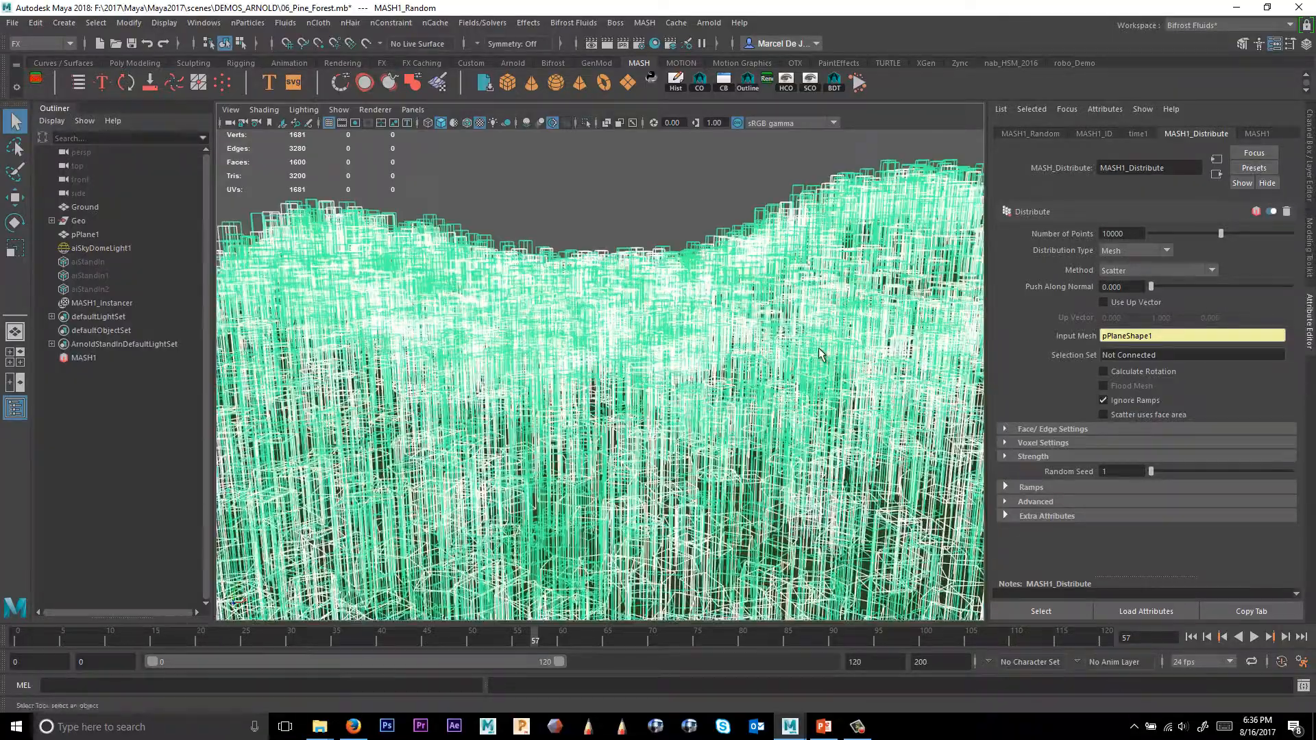
pyautogui.keyDown('alt'); pyautogui.moveTo(819, 348); pyautogui.dragTo(723, 374, button='middle'); pyautogui.keyUp('alt')
pyautogui.keyDown('alt'); pyautogui.moveTo(639, 374); pyautogui.dragTo(699, 379, button='right'); pyautogui.keyUp('alt')
pyautogui.keyDown('alt'); pyautogui.moveTo(699, 378); pyautogui.dragTo(692, 411, button='middle'); pyautogui.keyUp('alt')
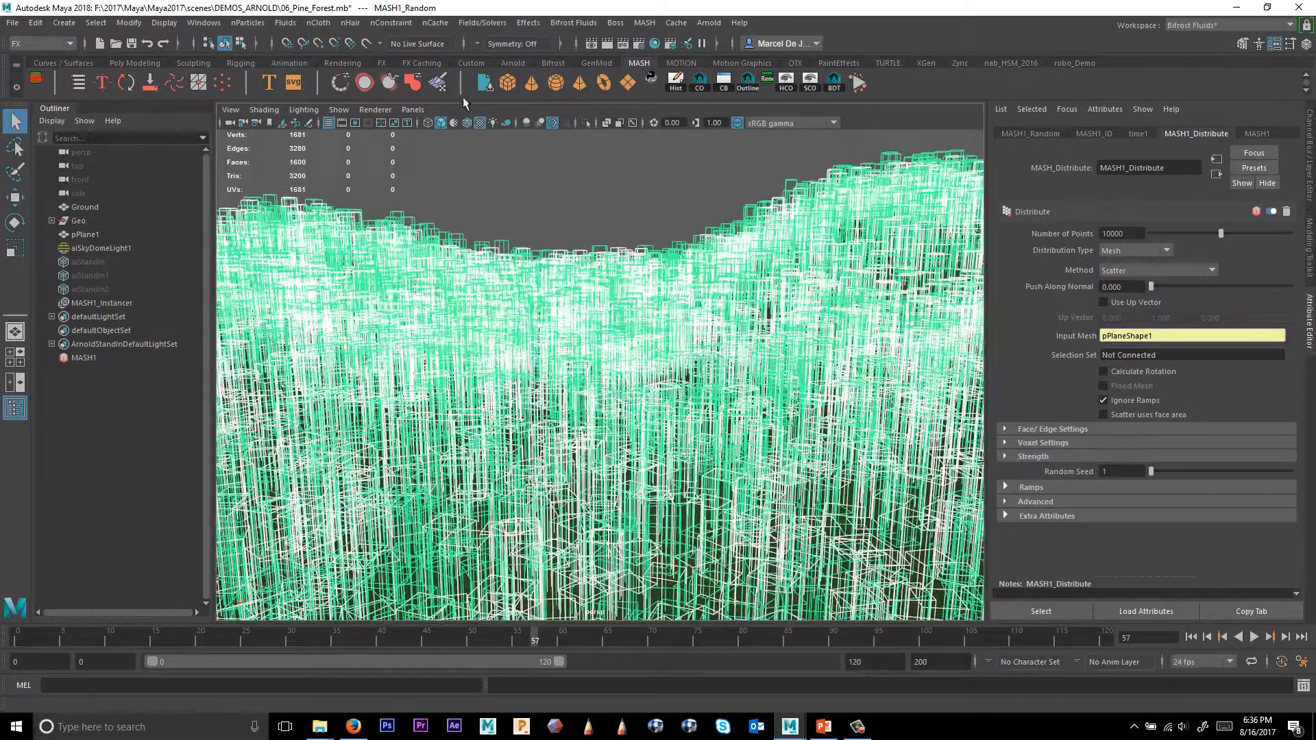
pyautogui.click(368, 123)
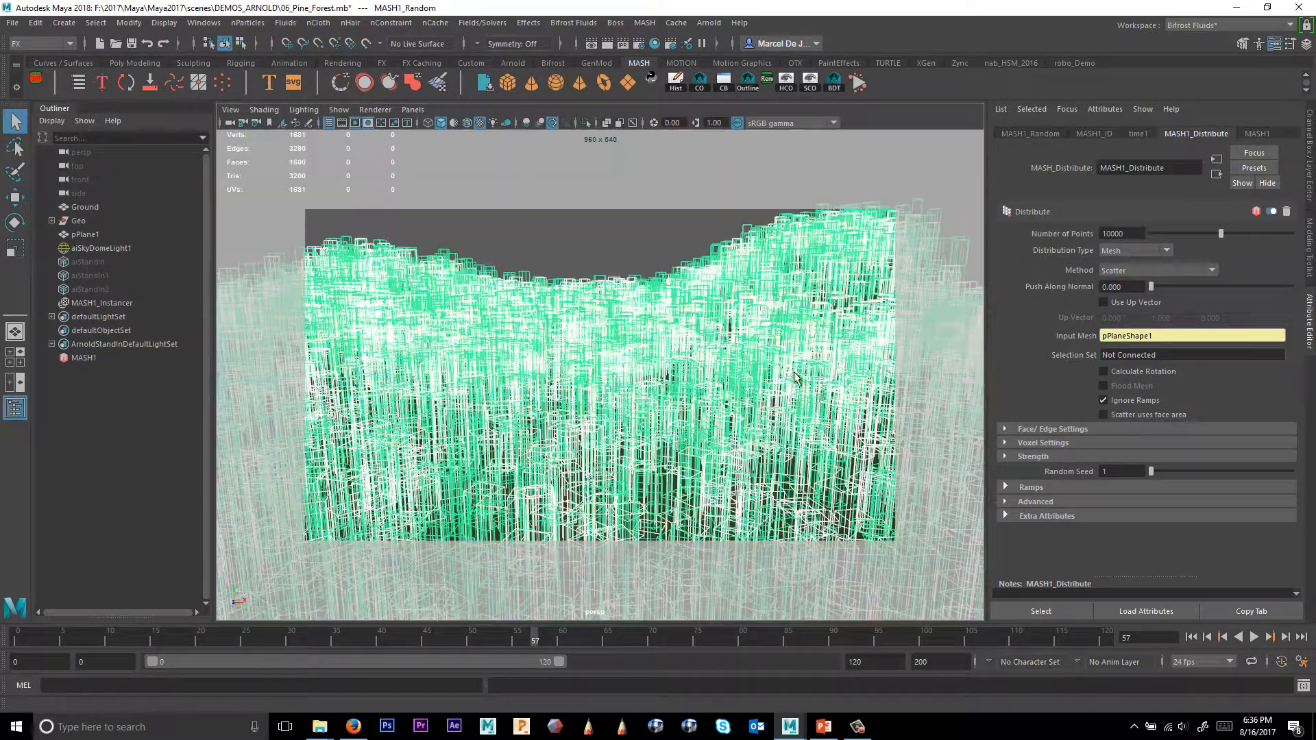
pyautogui.keyDown('alt'); pyautogui.moveTo(754, 370); pyautogui.dragTo(771, 395); pyautogui.keyUp('alt')
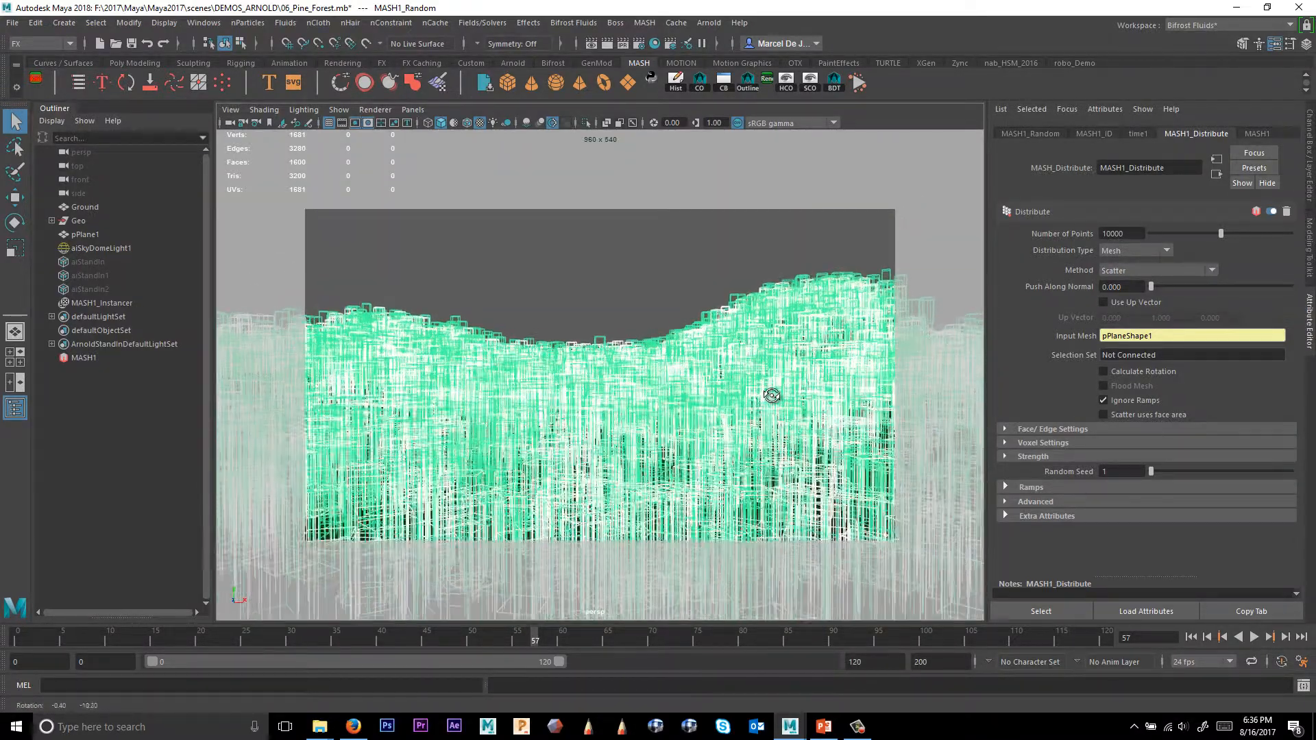
pyautogui.keyDown('alt'); pyautogui.moveTo(771, 395); pyautogui.dragTo(802, 378, button='middle'); pyautogui.keyUp('alt')
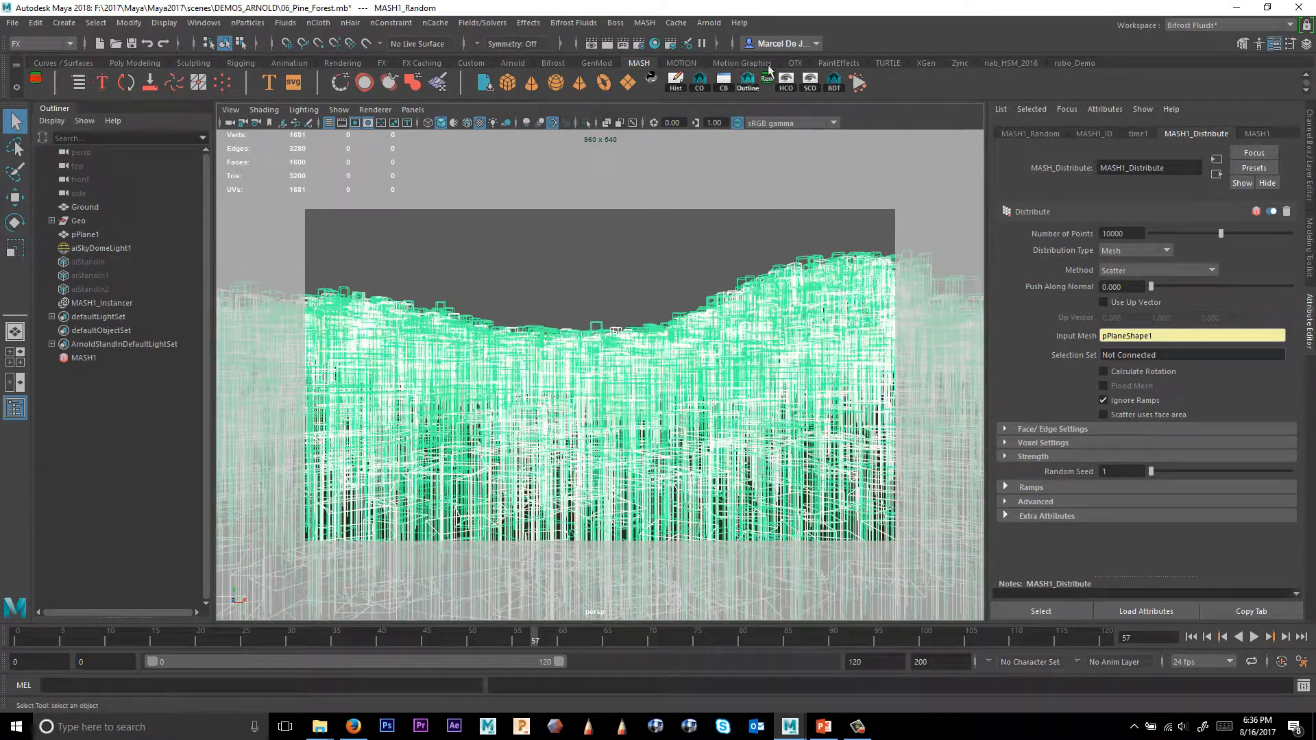
# Open the Arnold RenderView to render the forest from the perspective camera.
pyautogui.click(708, 22)
pyautogui.click(714, 47)
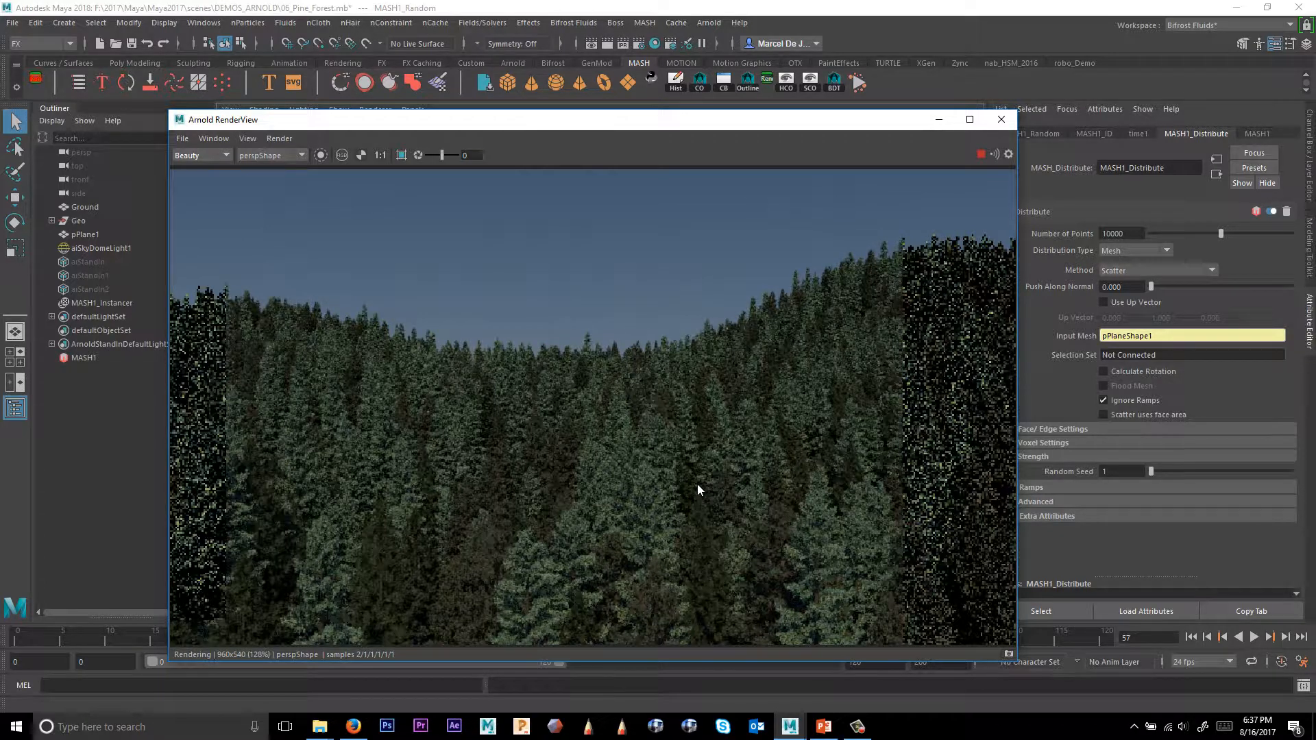
pyautogui.click(982, 154)
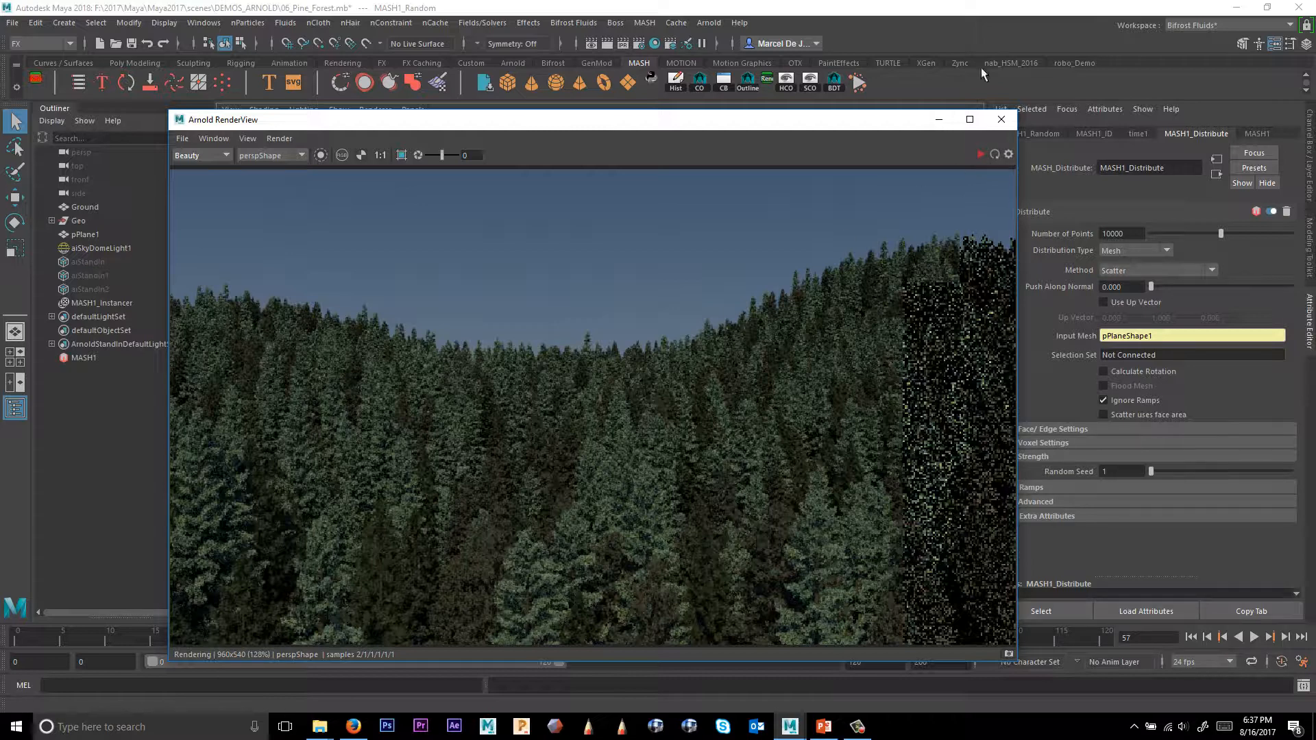
# Select the sky dome light, open its connected aiPhysicalSky attributes and restart the render.
pyautogui.moveTo(792, 128); pyautogui.dragTo(825, 113)
pyautogui.click(100, 249)
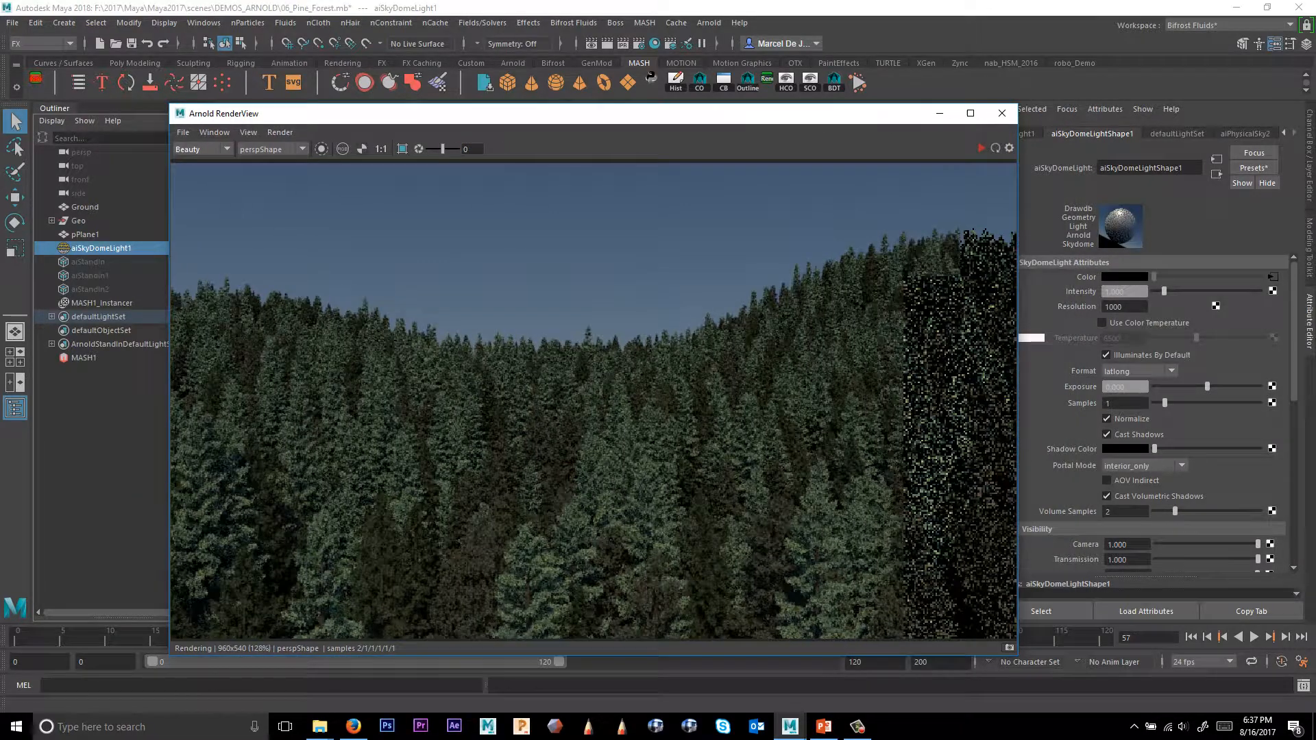
pyautogui.click(1272, 277)
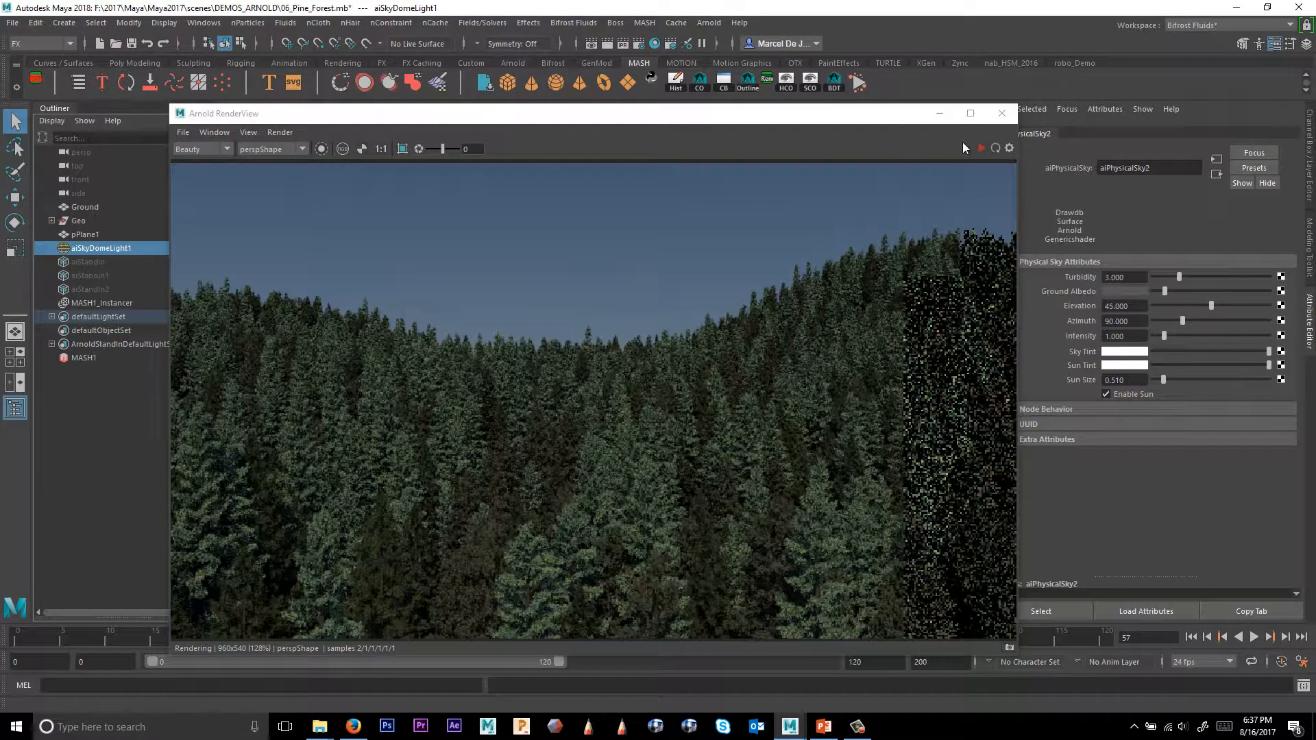
pyautogui.click(980, 148)
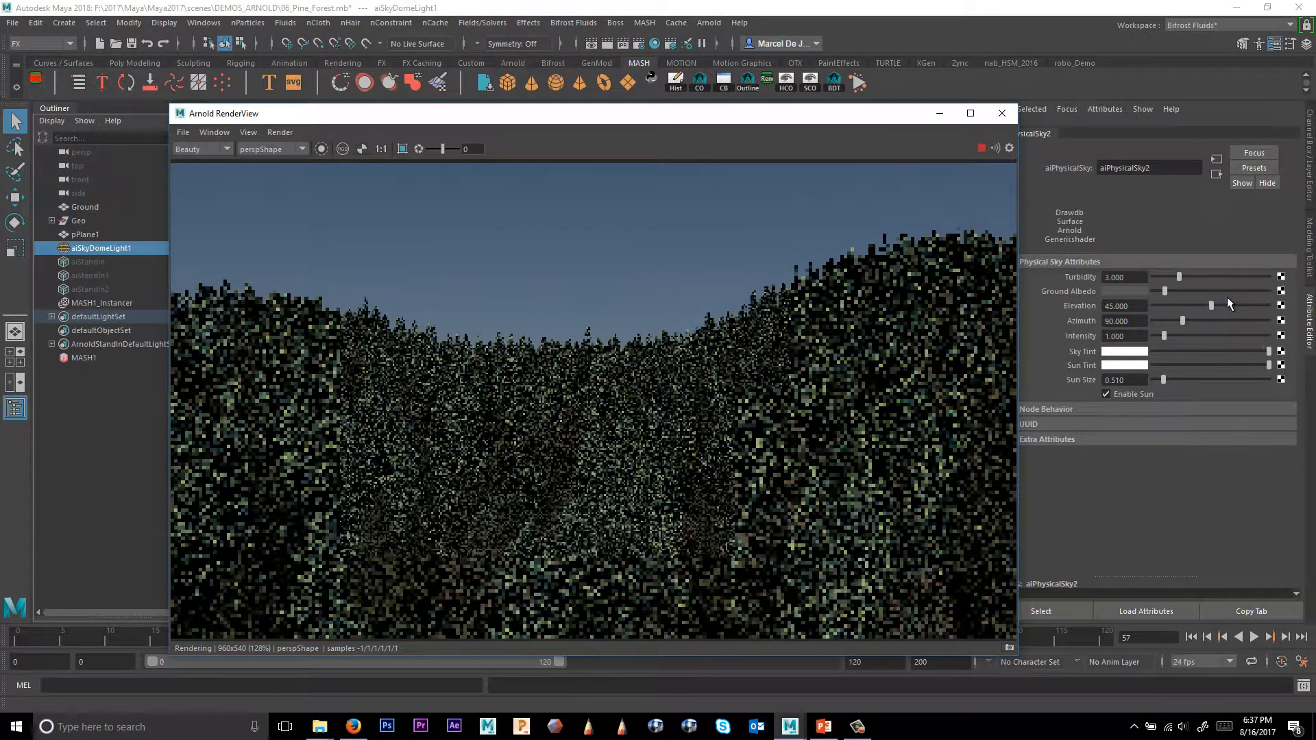
# Set the physical sky's Elevation to 8 and Azimuth to 135.
pyautogui.click(1118, 306)
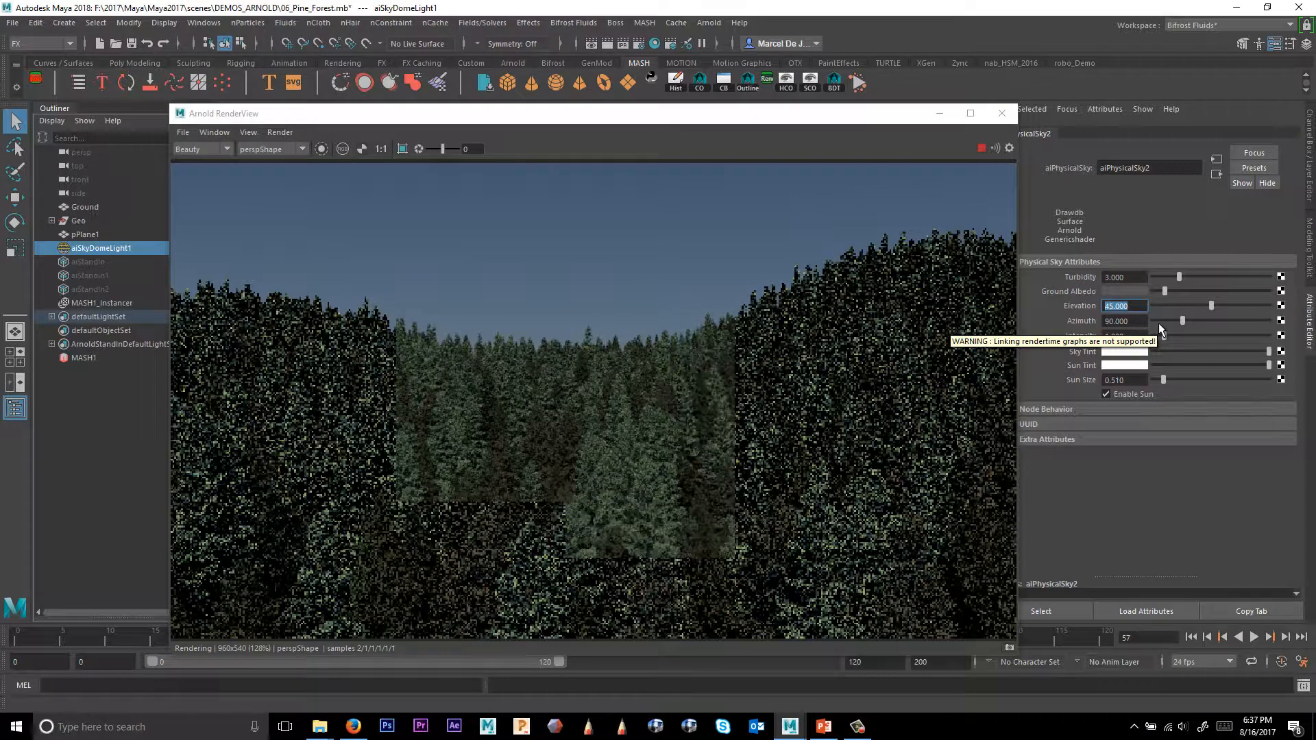
pyautogui.write('8')
pyautogui.press('Tab')
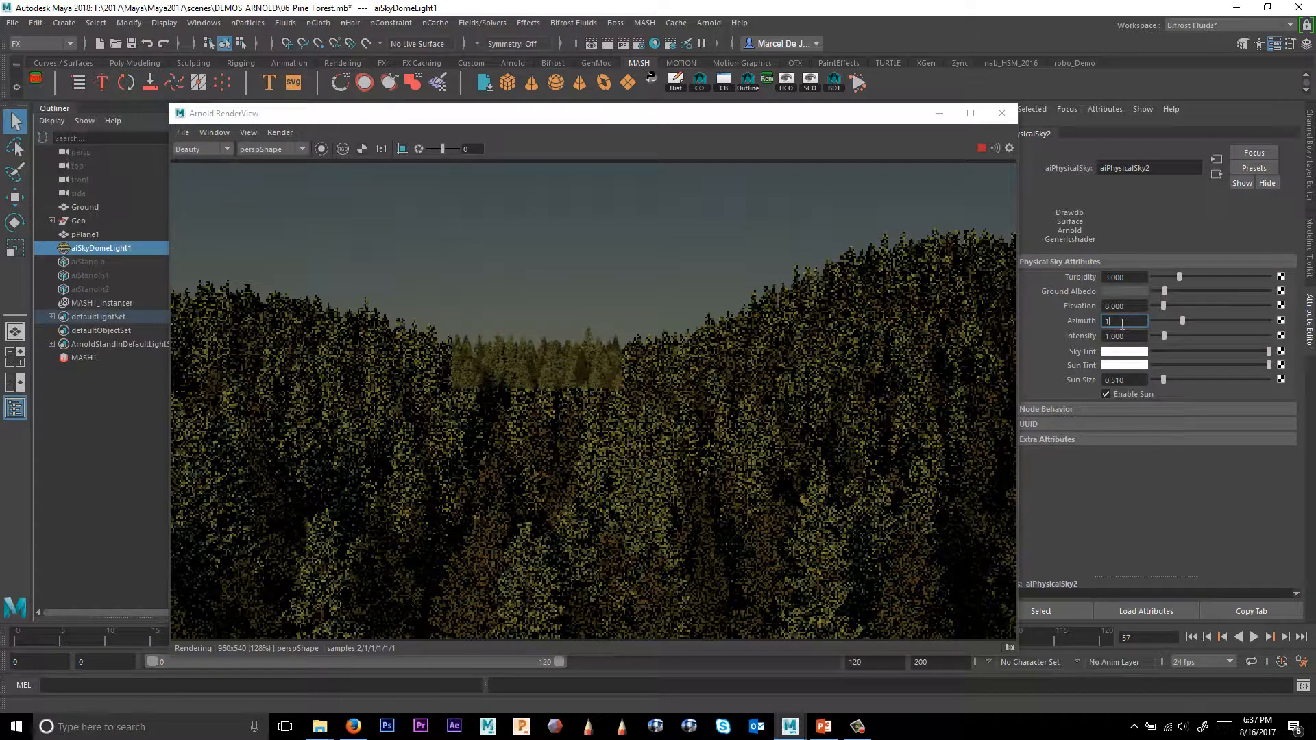
pyautogui.write('135')
pyautogui.press('Tab')
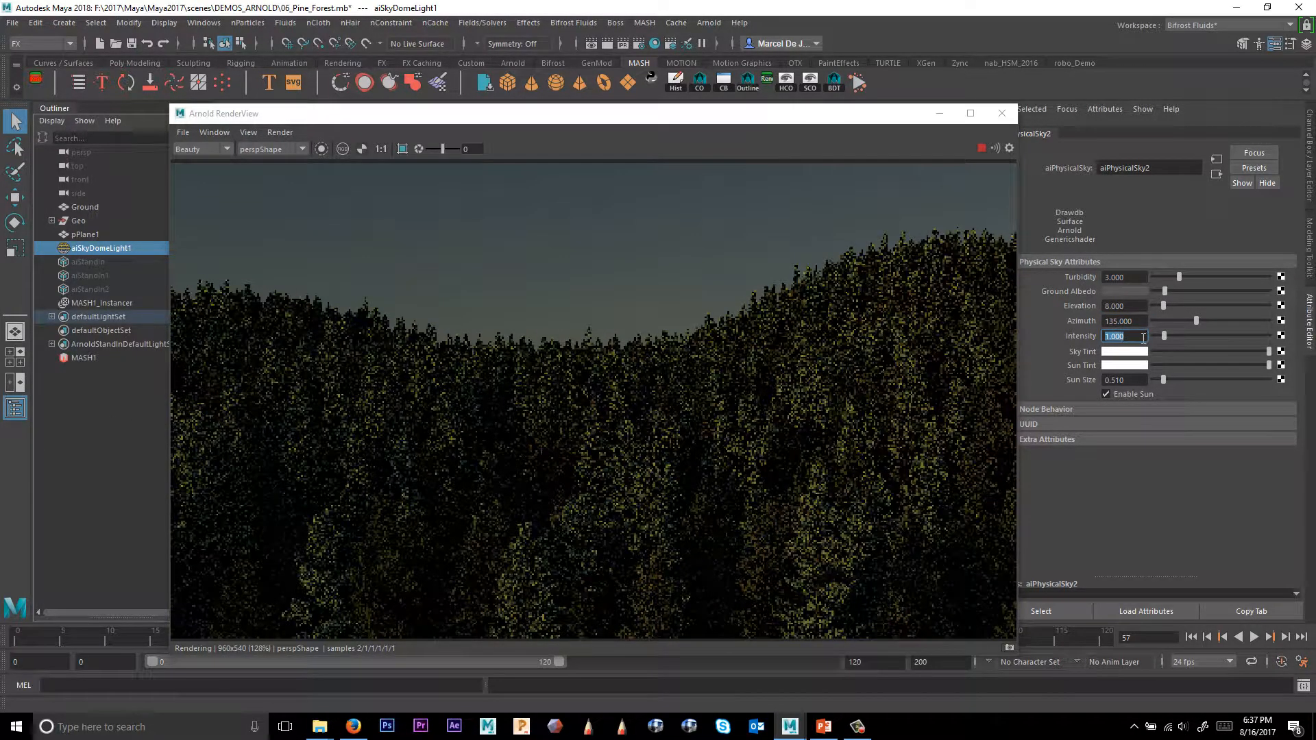
# Set the physical sky's Intensity to 5.
pyautogui.write('4')
pyautogui.press('Tab')
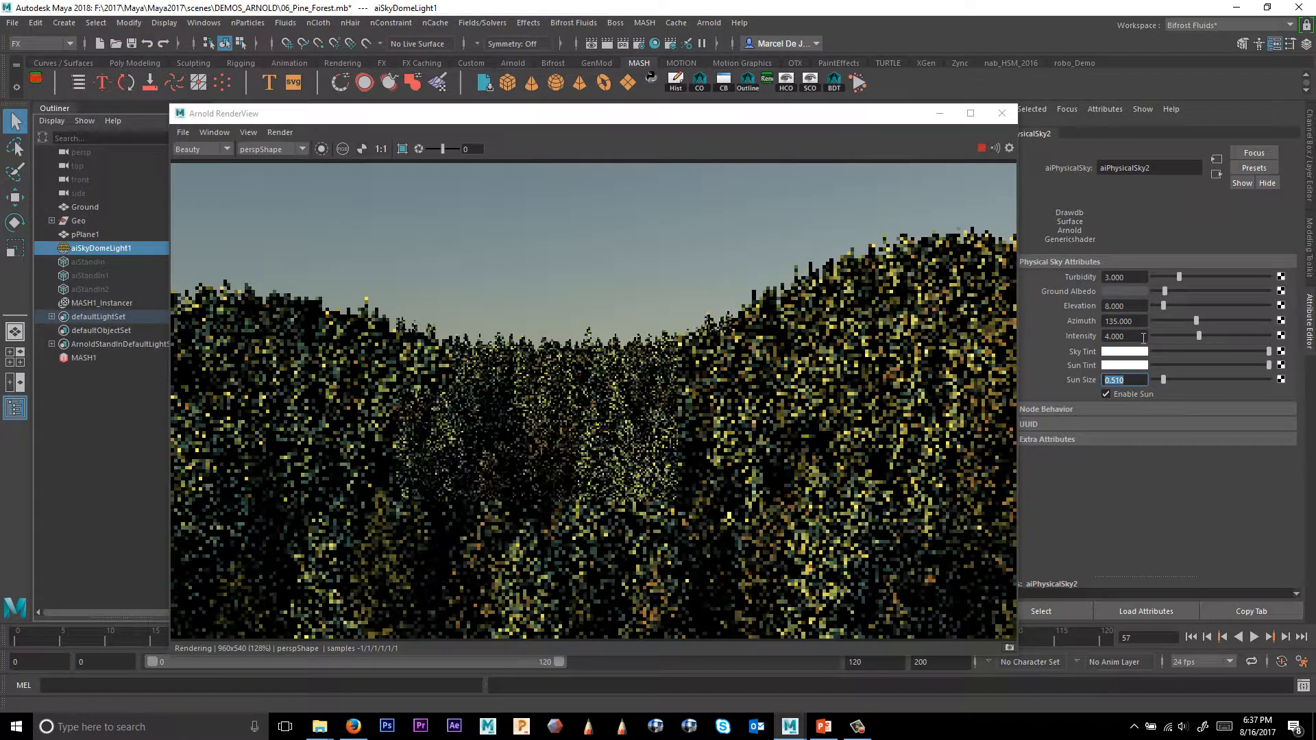
pyautogui.doubleClick(1127, 336)
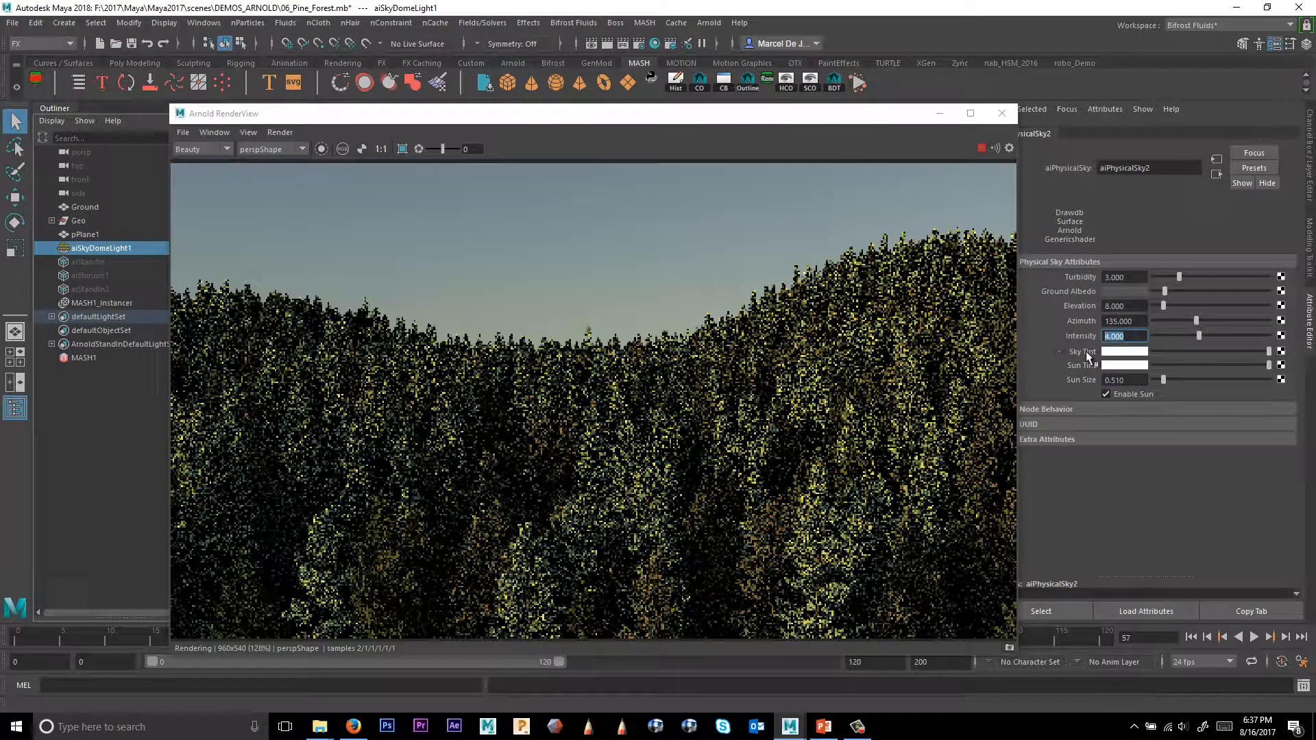
pyautogui.write('5')
pyautogui.press('Tab')
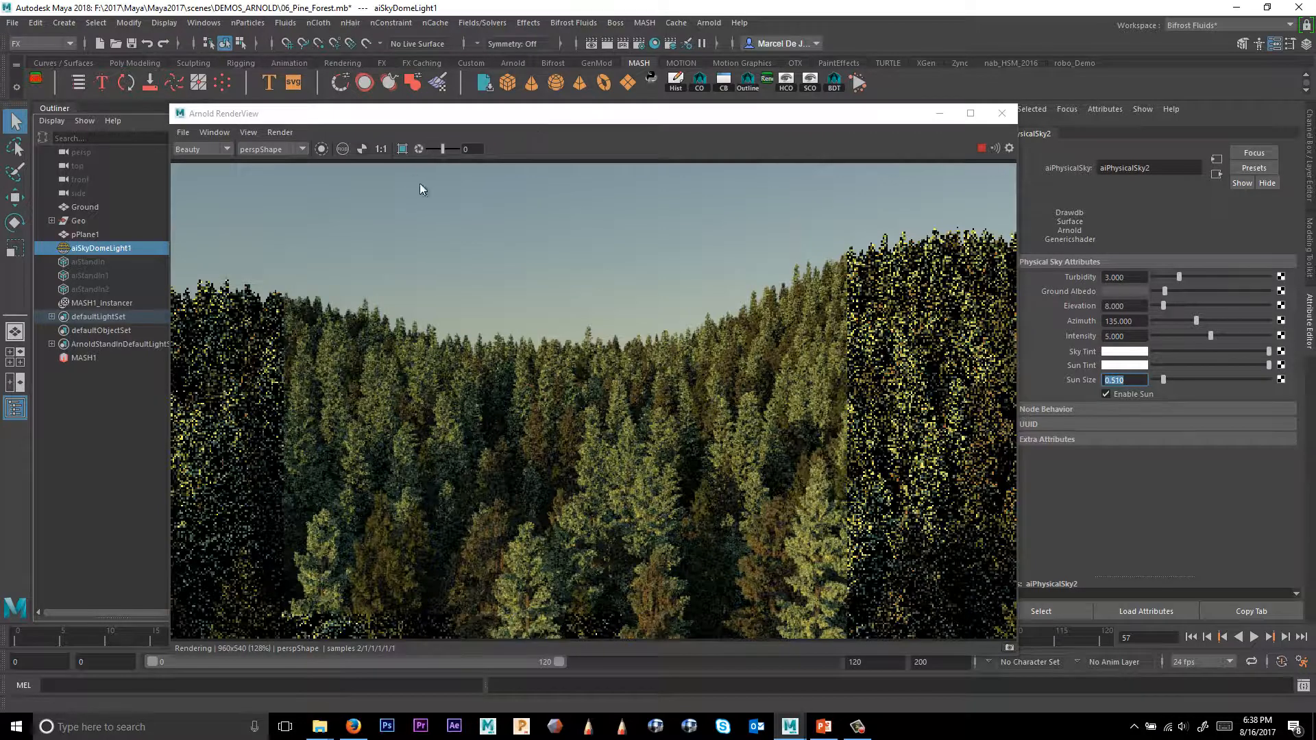
# Tint the sky light blue, about hue 205 and saturation 0.41.
pyautogui.click(1112, 365)
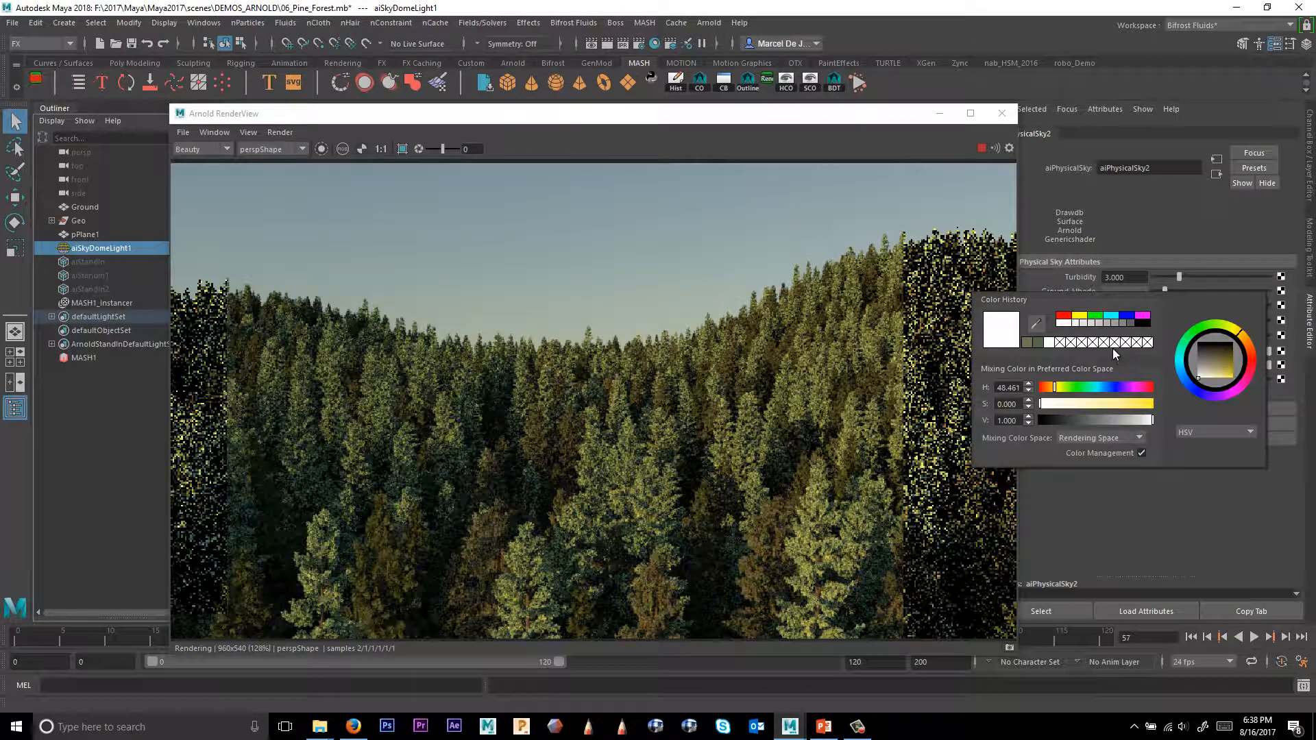
pyautogui.moveTo(1098, 388); pyautogui.dragTo(1099, 406)
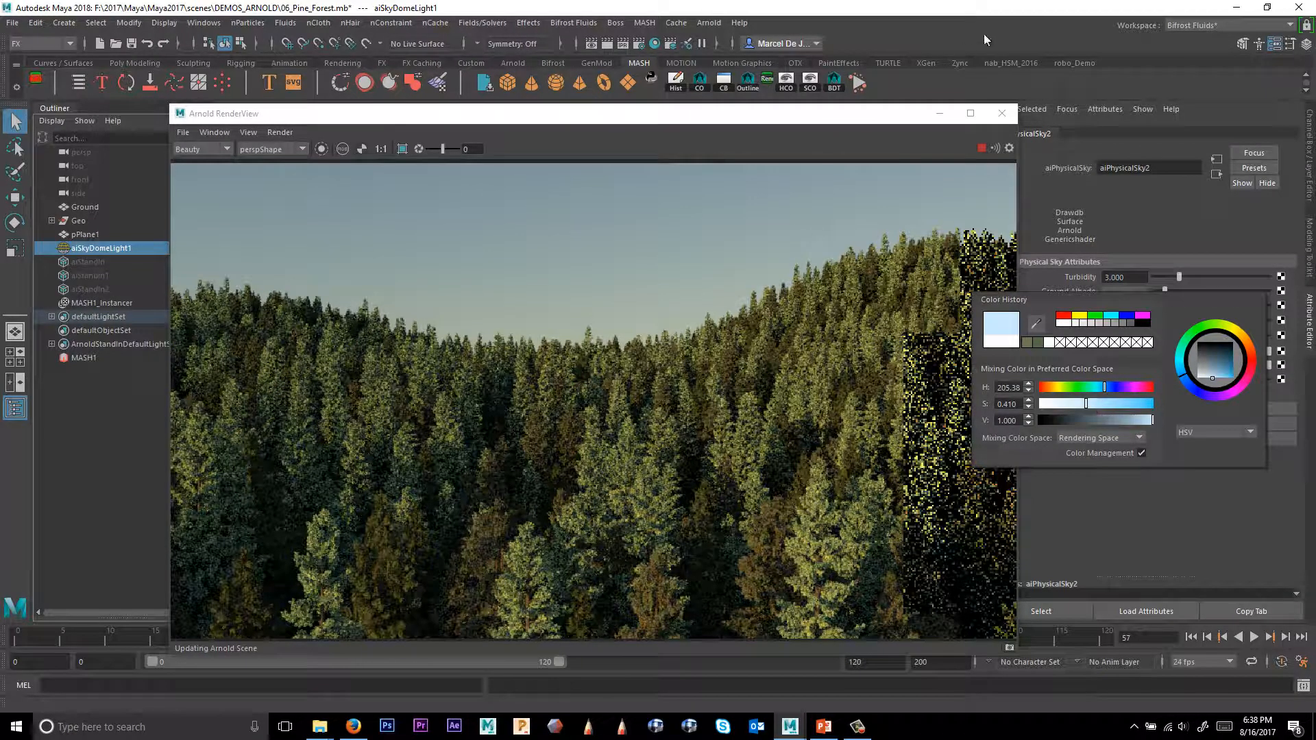